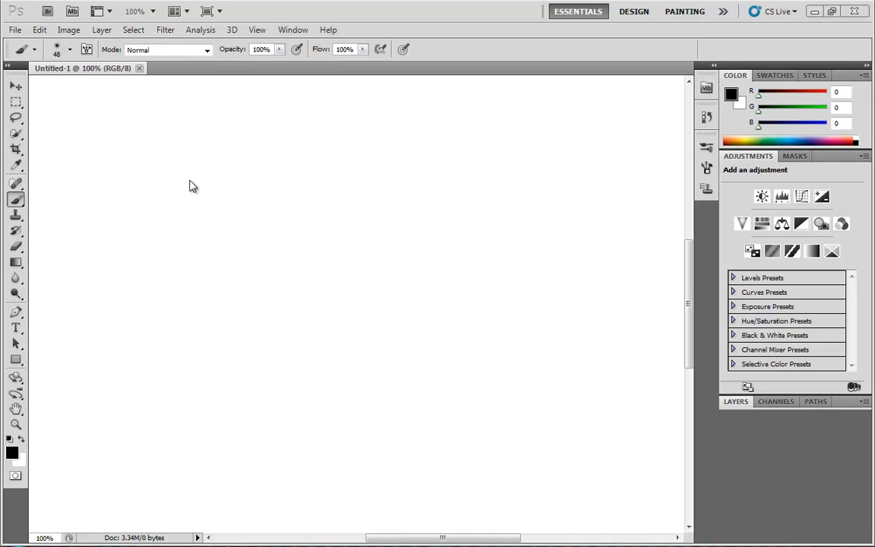
Paint a test dot and a curved stroke with the 48 px Soft Round brush, and undo both.
{"action": "left_click", "coordinate": [70, 50]}
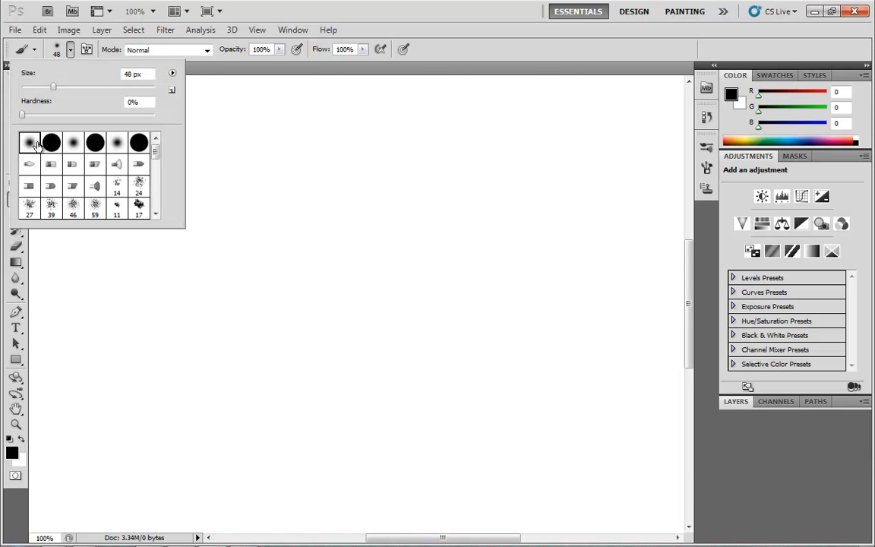
{"action": "mouse_move", "coordinate": [156, 157]}
{"action": "left_mouse_down"}
{"action": "mouse_move", "coordinate": [157, 172]}
{"action": "mouse_move", "coordinate": [156, 149]}
{"action": "left_mouse_up"}
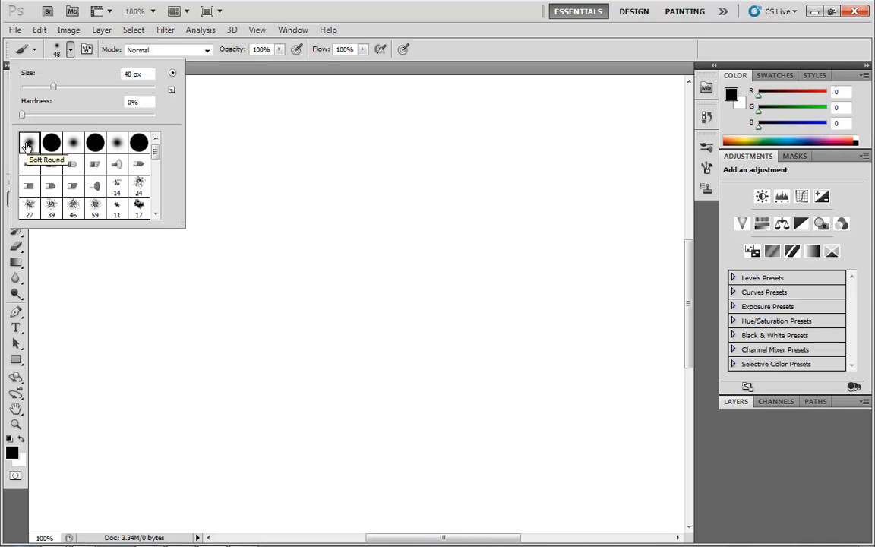
{"action": "left_click", "coordinate": [257, 192]}
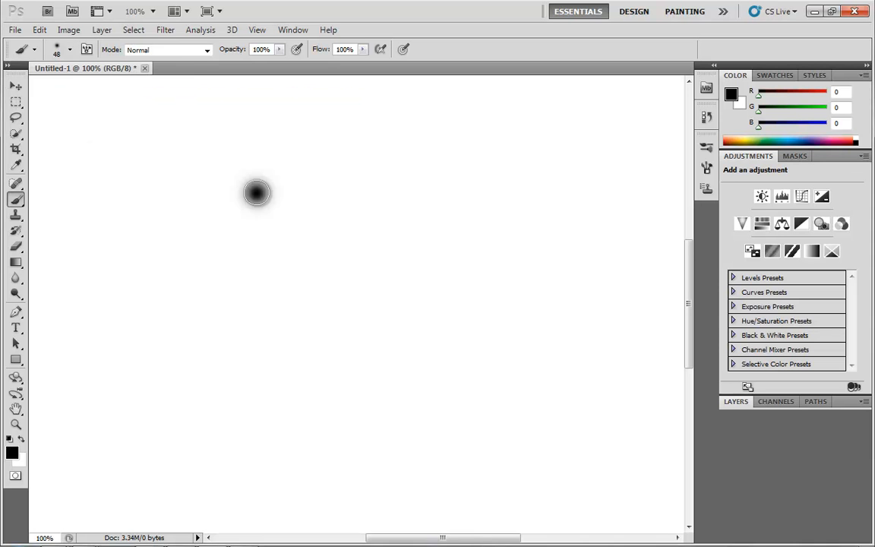
{"action": "mouse_move", "coordinate": [157, 163]}
{"action": "left_mouse_down"}
{"action": "mouse_move", "coordinate": [127, 211]}
{"action": "mouse_move", "coordinate": [139, 283]}
{"action": "left_mouse_up"}
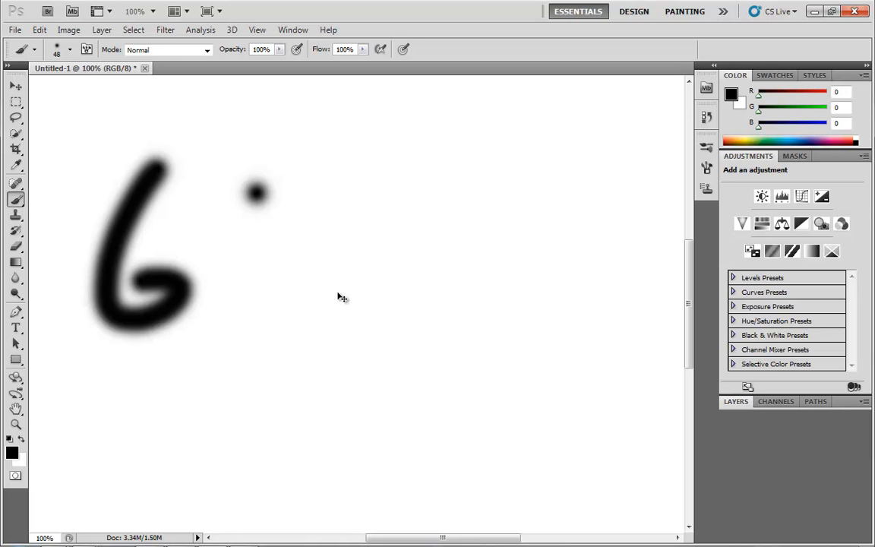
{"action": "key", "text": "ctrl+alt+z"}
{"action": "key", "text": "ctrl+alt+z"}
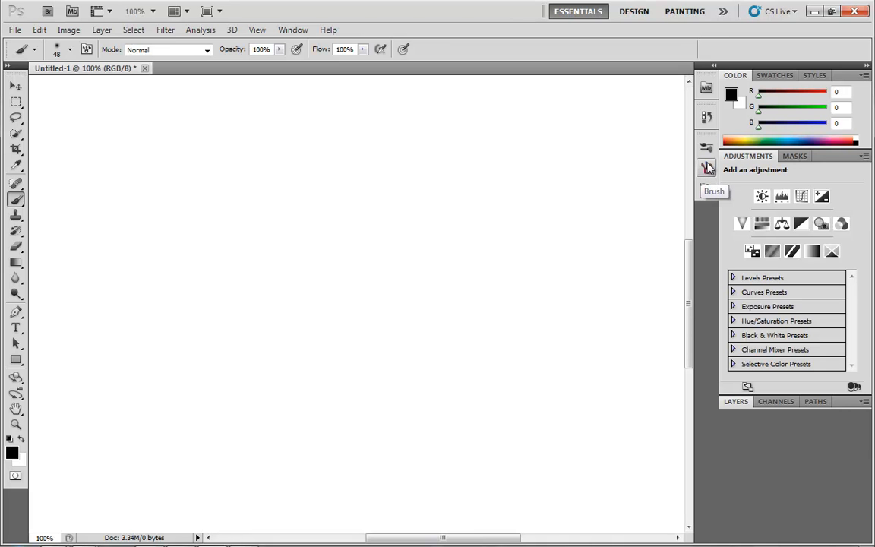
Reset the Essentials workspace and display the Brush Tip Shape settings for the Brush tool.
{"action": "left_click", "coordinate": [723, 11]}
{"action": "left_click", "coordinate": [729, 145]}
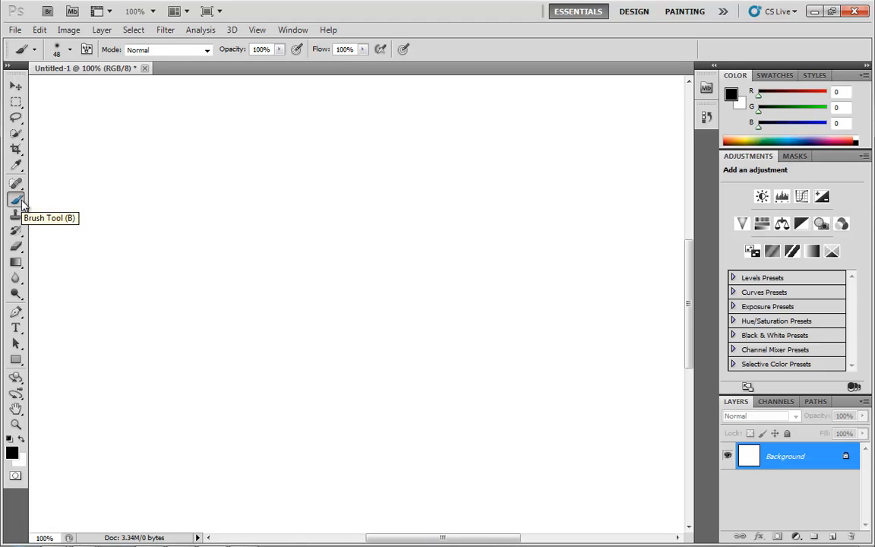
{"action": "left_click", "coordinate": [86, 50]}
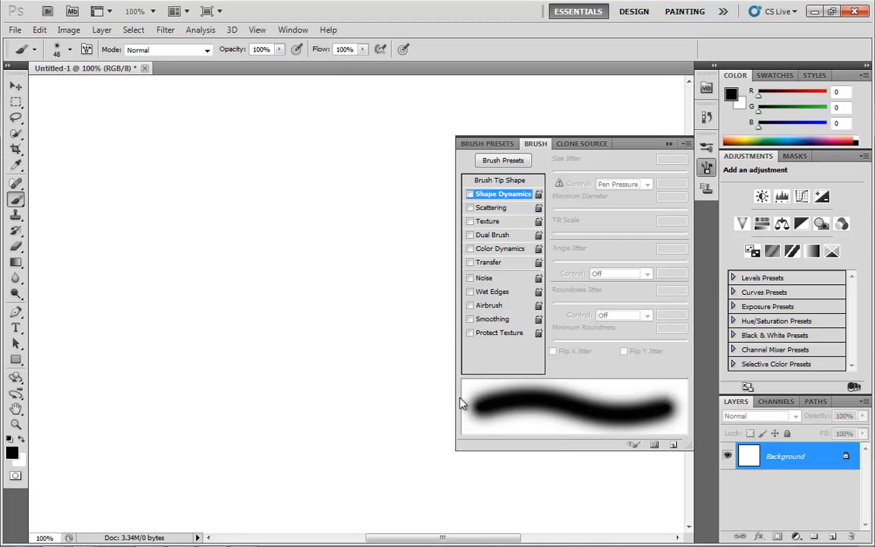
{"action": "mouse_move", "coordinate": [532, 450]}
{"action": "left_mouse_down"}
{"action": "mouse_move", "coordinate": [566, 519]}
{"action": "mouse_move", "coordinate": [561, 448]}
{"action": "left_mouse_up"}
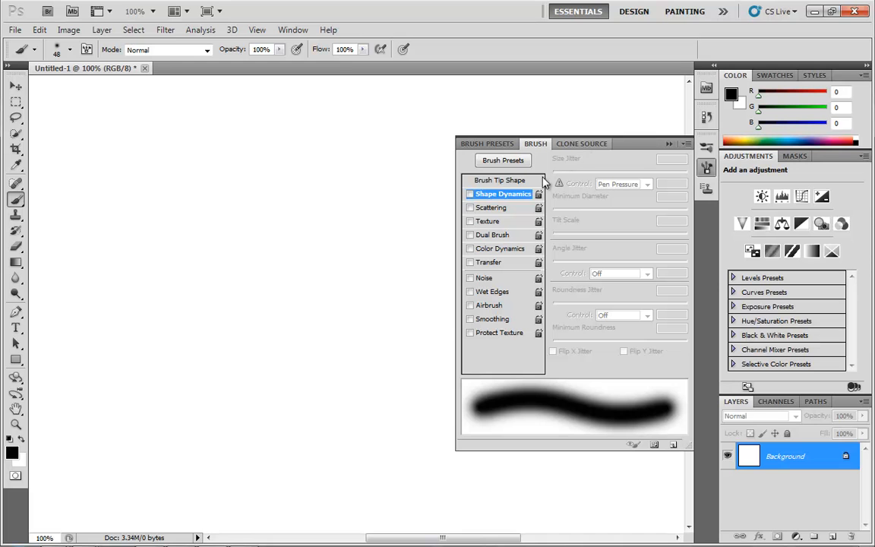
{"action": "left_click", "coordinate": [499, 182]}
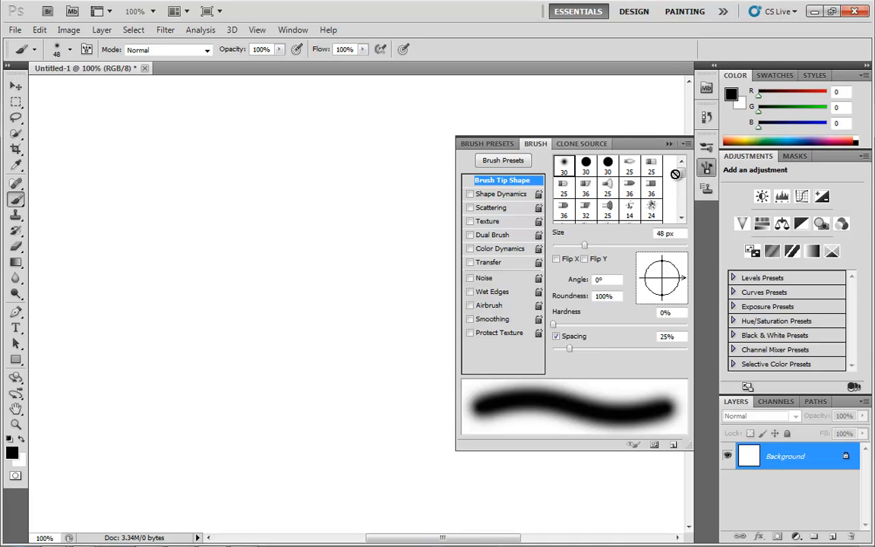
Look over the available brush tips in the brush preset picker and close it.
{"action": "left_click", "coordinate": [70, 50]}
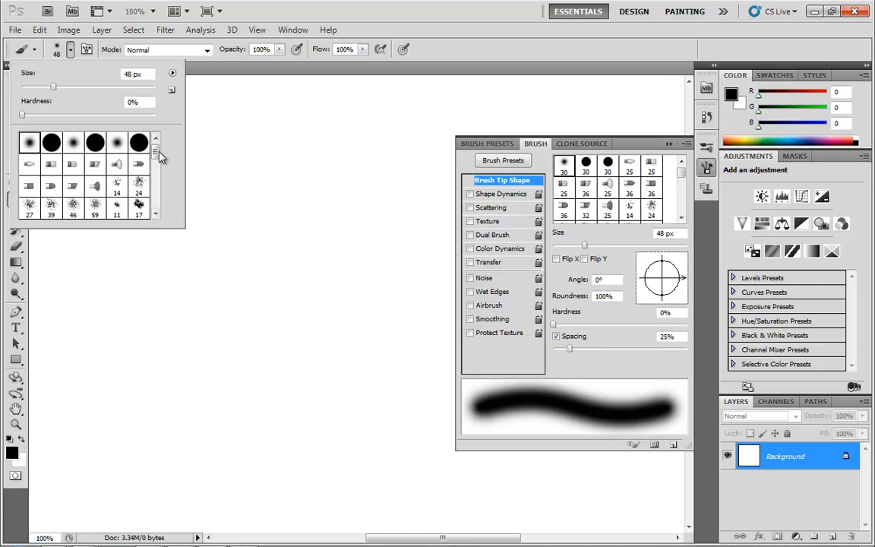
{"action": "mouse_move", "coordinate": [155, 146]}
{"action": "left_mouse_down"}
{"action": "mouse_move", "coordinate": [152, 210]}
{"action": "mouse_move", "coordinate": [158, 140]}
{"action": "left_mouse_up"}
{"action": "left_click", "coordinate": [523, 47]}
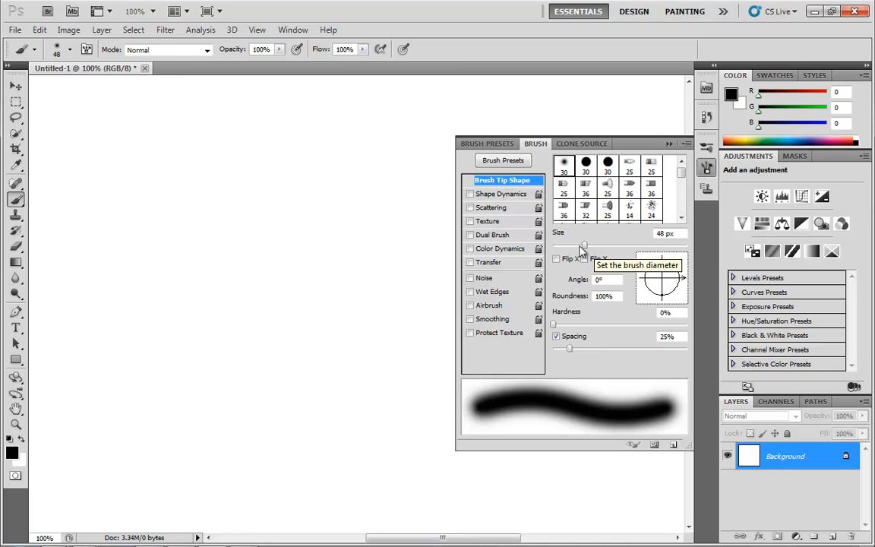
Try brush tip sizes of 18, 3 and 22 px, ending at 36 px.
{"action": "mouse_move", "coordinate": [586, 248]}
{"action": "left_mouse_down"}
{"action": "mouse_move", "coordinate": [602, 251]}
{"action": "mouse_move", "coordinate": [565, 249]}
{"action": "left_mouse_up"}
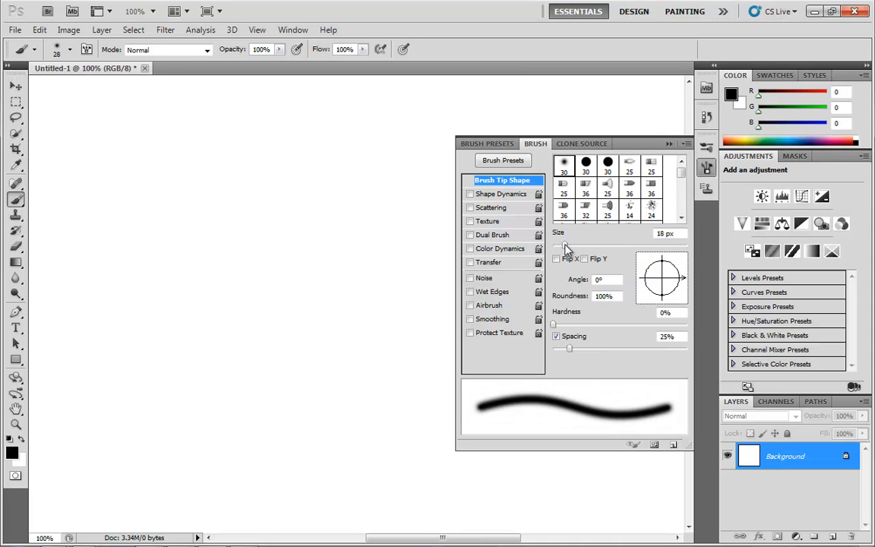
{"action": "left_click", "coordinate": [587, 452]}
{"action": "mouse_move", "coordinate": [600, 450]}
{"action": "left_mouse_down"}
{"action": "mouse_move", "coordinate": [601, 517]}
{"action": "mouse_move", "coordinate": [593, 451]}
{"action": "left_mouse_up"}
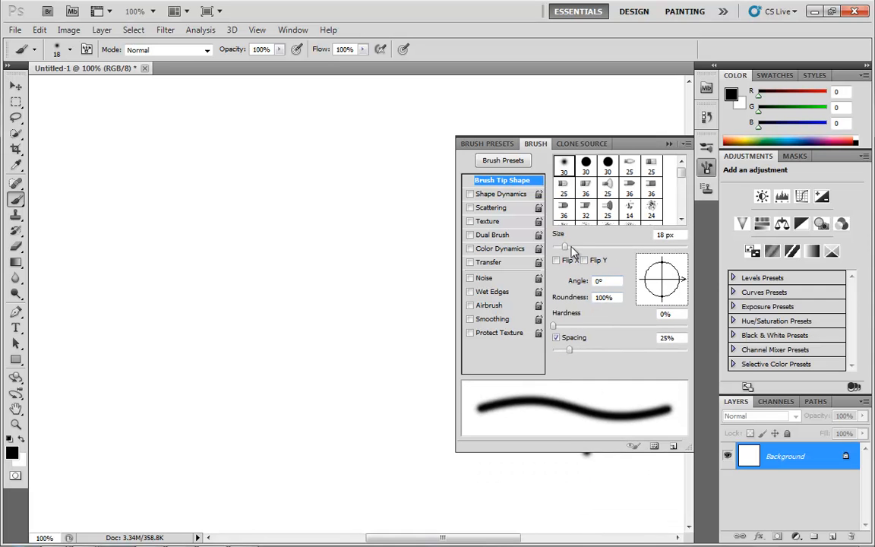
{"action": "mouse_move", "coordinate": [565, 248]}
{"action": "left_mouse_down"}
{"action": "mouse_move", "coordinate": [600, 248]}
{"action": "mouse_move", "coordinate": [556, 244]}
{"action": "left_mouse_up"}
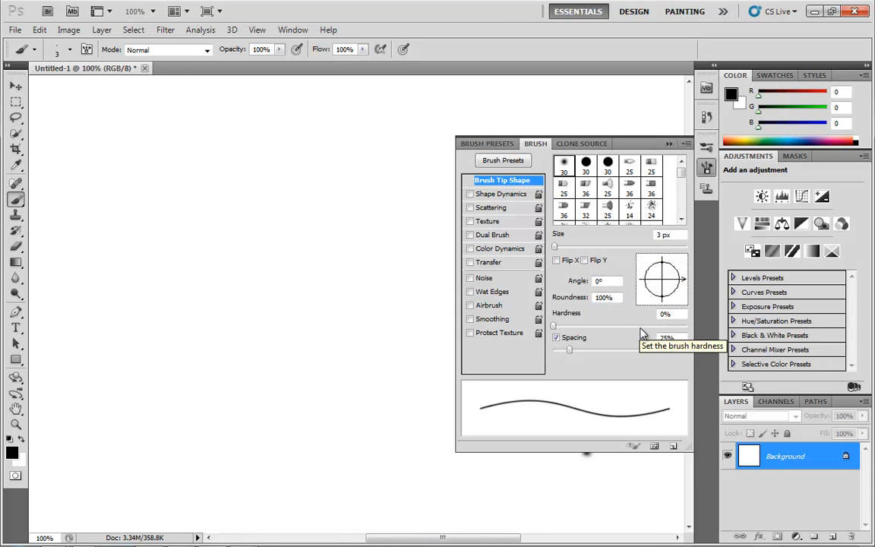
{"action": "left_click_drag", "start_coordinate": [566, 246], "coordinate": [569, 250]}
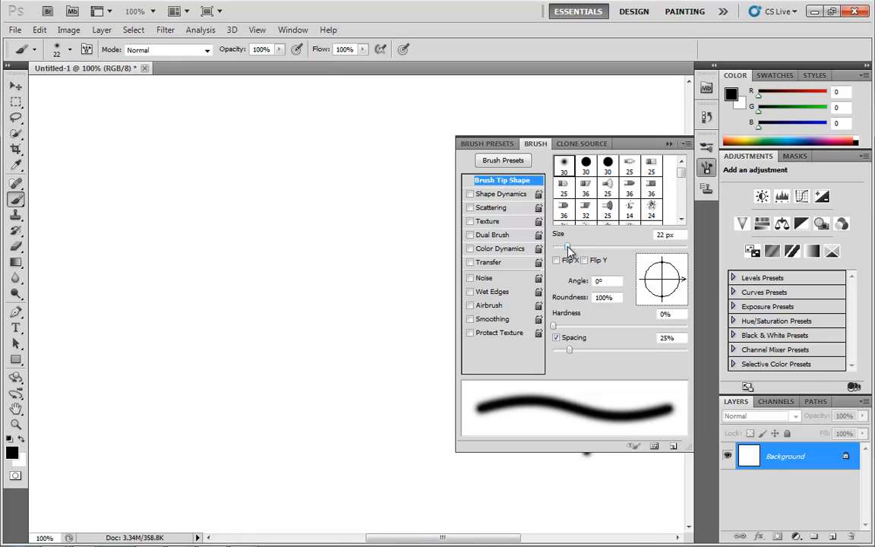
{"action": "mouse_move", "coordinate": [570, 247]}
{"action": "left_mouse_down"}
{"action": "mouse_move", "coordinate": [585, 250]}
{"action": "mouse_move", "coordinate": [575, 250]}
{"action": "left_mouse_up"}
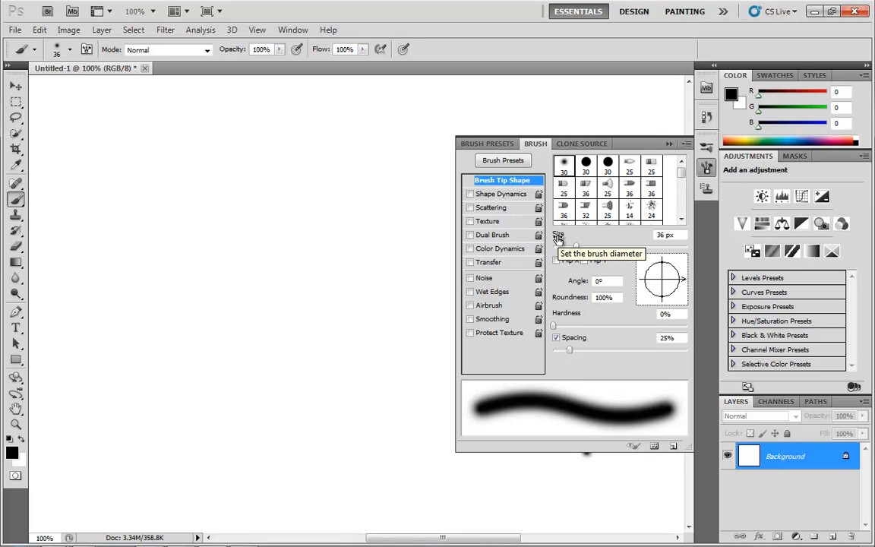
Set the brush size to exactly 35 px, and reduce it to 10 px.
{"action": "left_click", "coordinate": [659, 234]}
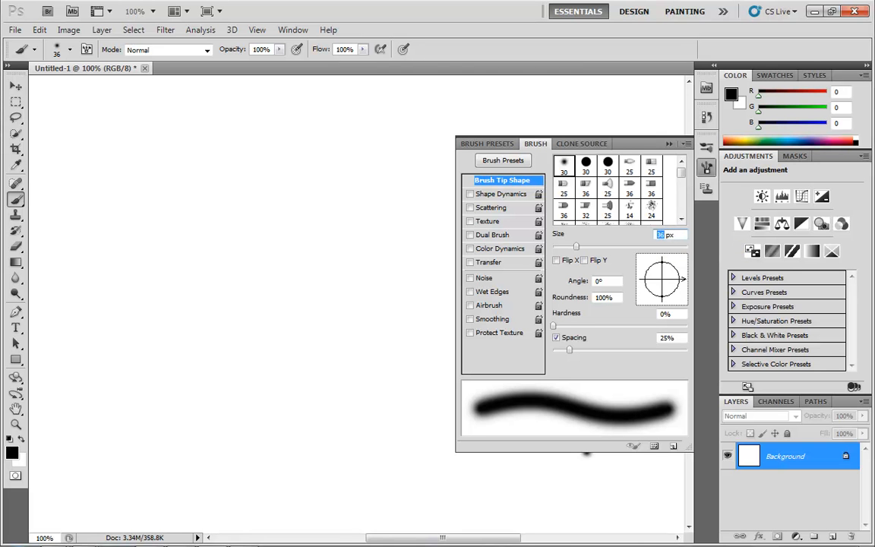
{"action": "type", "text": "35"}
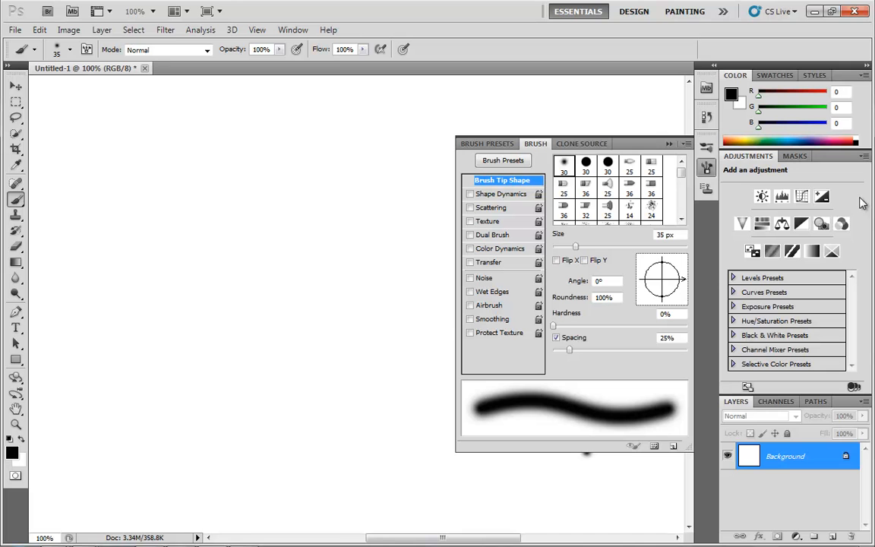
{"action": "left_click", "coordinate": [660, 234]}
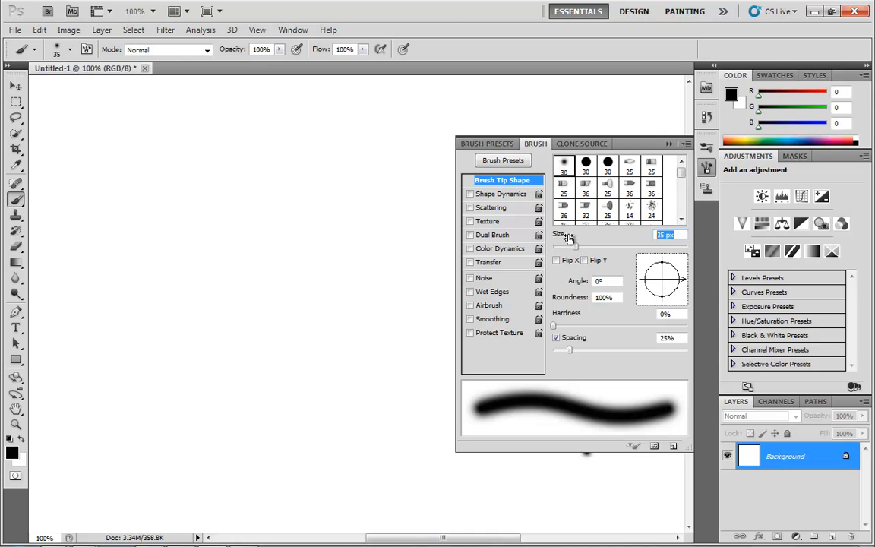
{"action": "mouse_move", "coordinate": [559, 237]}
{"action": "left_mouse_down"}
{"action": "mouse_move", "coordinate": [604, 234]}
{"action": "mouse_move", "coordinate": [543, 238]}
{"action": "left_mouse_up"}
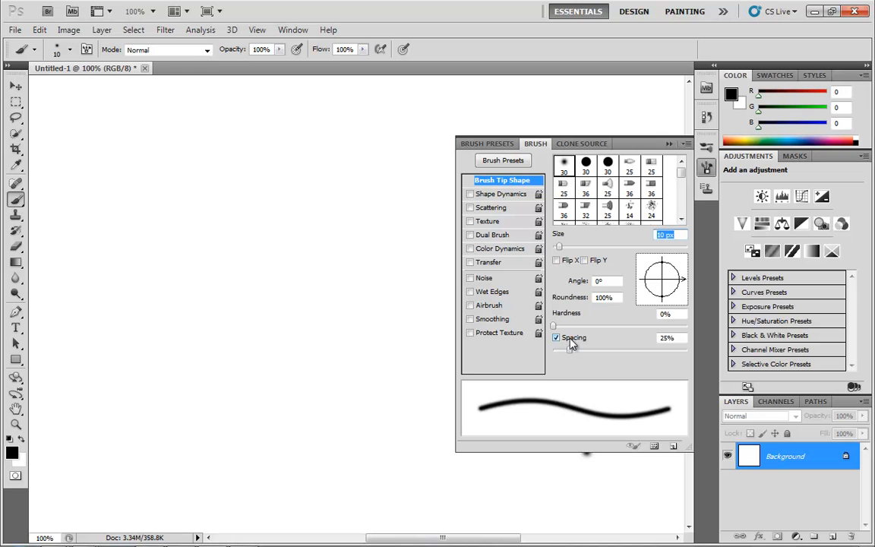
Enlarge the brush to 21 px and try a spacing of 292%, ending at 13%.
{"action": "mouse_move", "coordinate": [571, 352]}
{"action": "left_mouse_down"}
{"action": "mouse_move", "coordinate": [653, 359]}
{"action": "mouse_move", "coordinate": [660, 351]}
{"action": "left_mouse_up"}
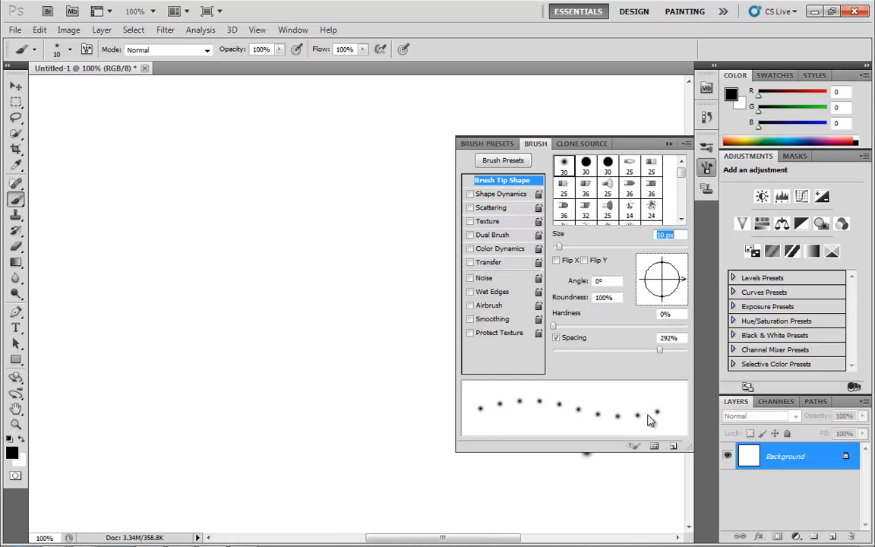
{"action": "left_click_drag", "start_coordinate": [560, 248], "coordinate": [567, 249]}
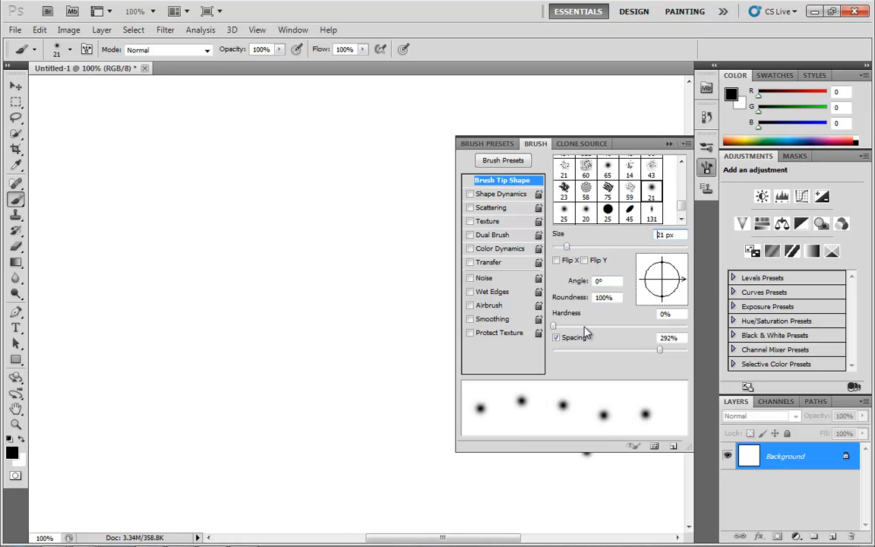
{"action": "left_click_drag", "start_coordinate": [660, 357], "coordinate": [556, 352]}
Paint test strokes with the brush spacing at 13%, 149% and 476%, and undo all of them.
{"action": "mouse_move", "coordinate": [252, 168]}
{"action": "left_mouse_down"}
{"action": "mouse_move", "coordinate": [199, 193]}
{"action": "mouse_move", "coordinate": [161, 276]}
{"action": "mouse_move", "coordinate": [209, 266]}
{"action": "mouse_move", "coordinate": [270, 290]}
{"action": "mouse_move", "coordinate": [206, 336]}
{"action": "mouse_move", "coordinate": [259, 355]}
{"action": "mouse_move", "coordinate": [291, 350]}
{"action": "left_mouse_up"}
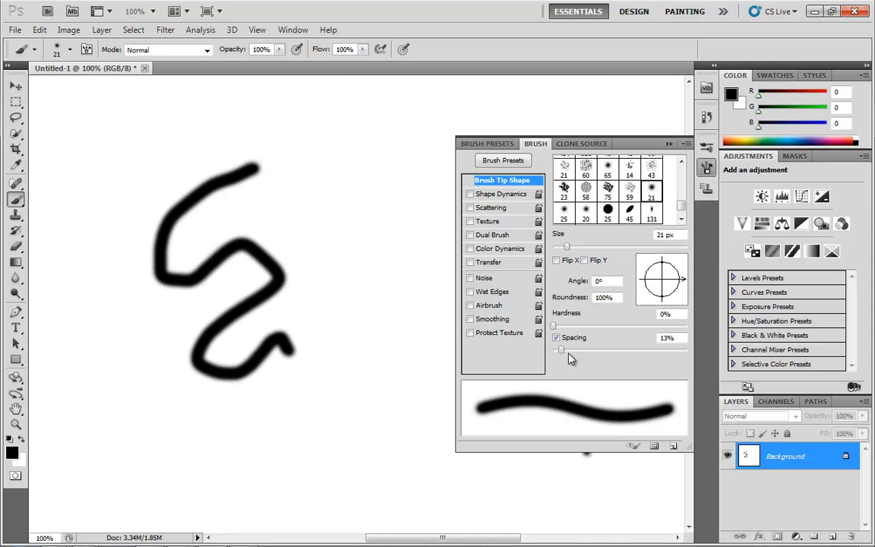
{"action": "left_click_drag", "start_coordinate": [564, 352], "coordinate": [636, 352]}
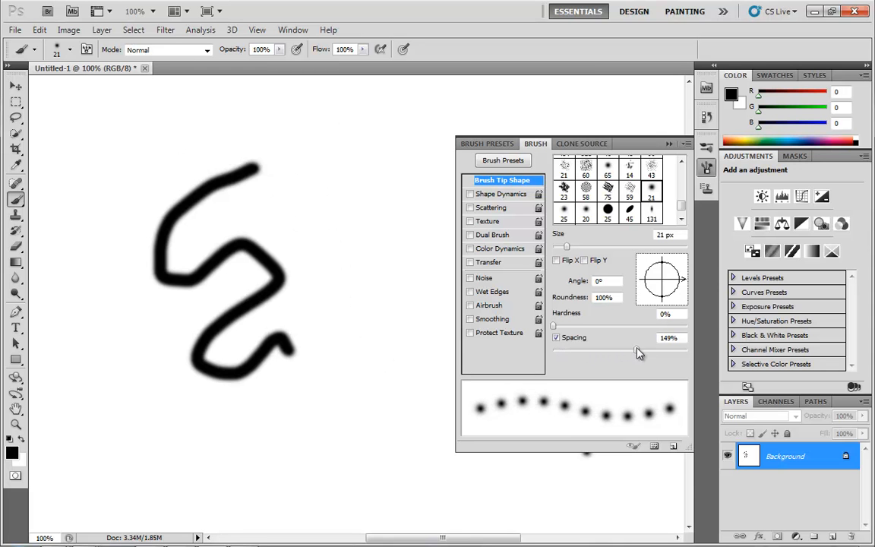
{"action": "mouse_move", "coordinate": [279, 117]}
{"action": "left_mouse_down"}
{"action": "mouse_move", "coordinate": [345, 138]}
{"action": "mouse_move", "coordinate": [359, 183]}
{"action": "mouse_move", "coordinate": [304, 243]}
{"action": "mouse_move", "coordinate": [310, 281]}
{"action": "mouse_move", "coordinate": [360, 323]}
{"action": "mouse_move", "coordinate": [363, 380]}
{"action": "mouse_move", "coordinate": [280, 397]}
{"action": "mouse_move", "coordinate": [253, 449]}
{"action": "mouse_move", "coordinate": [175, 442]}
{"action": "mouse_move", "coordinate": [84, 246]}
{"action": "mouse_move", "coordinate": [139, 139]}
{"action": "left_mouse_up"}
{"action": "left_click_drag", "start_coordinate": [636, 351], "coordinate": [672, 351]}
{"action": "mouse_move", "coordinate": [379, 129]}
{"action": "left_mouse_down"}
{"action": "mouse_move", "coordinate": [395, 223]}
{"action": "mouse_move", "coordinate": [399, 354]}
{"action": "mouse_move", "coordinate": [340, 462]}
{"action": "mouse_move", "coordinate": [146, 500]}
{"action": "mouse_move", "coordinate": [101, 392]}
{"action": "left_mouse_up"}
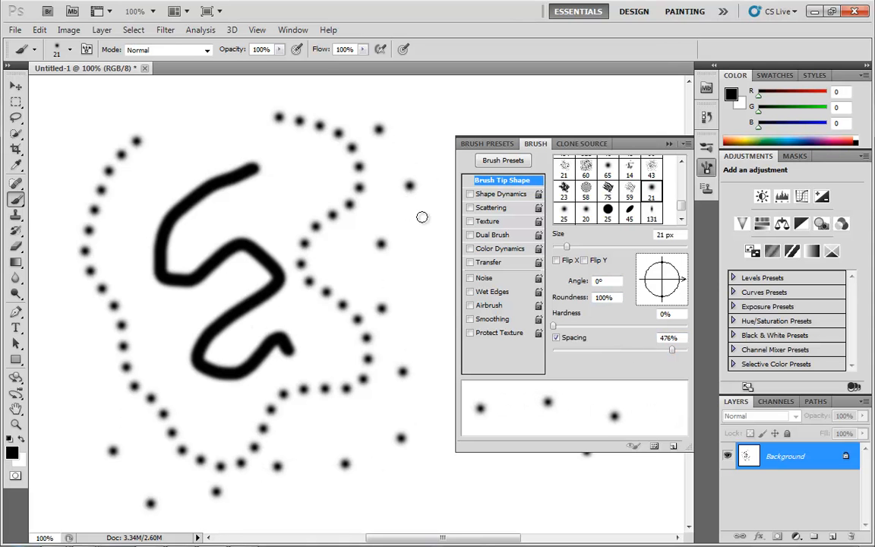
{"action": "key", "text": "ctrl+alt+z"}
{"action": "key", "text": "ctrl+alt+z"}
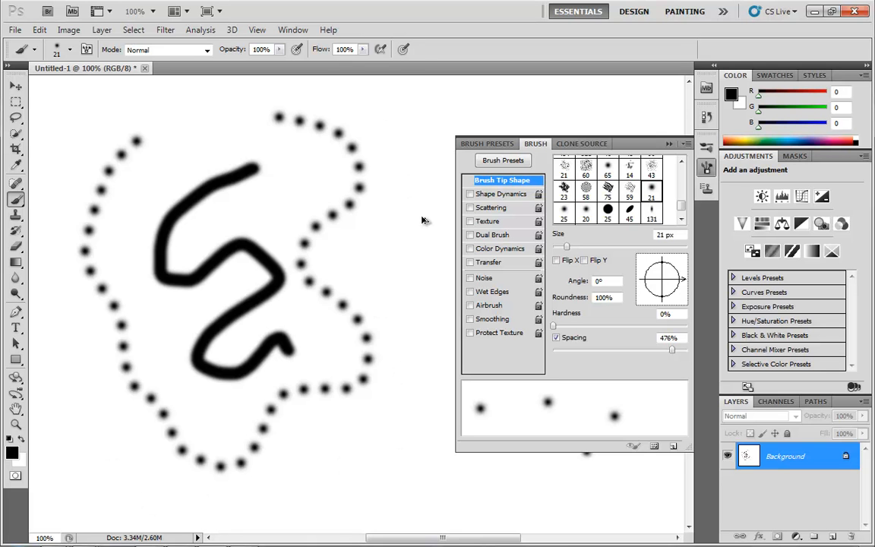
{"action": "key", "text": "ctrl+alt+z"}
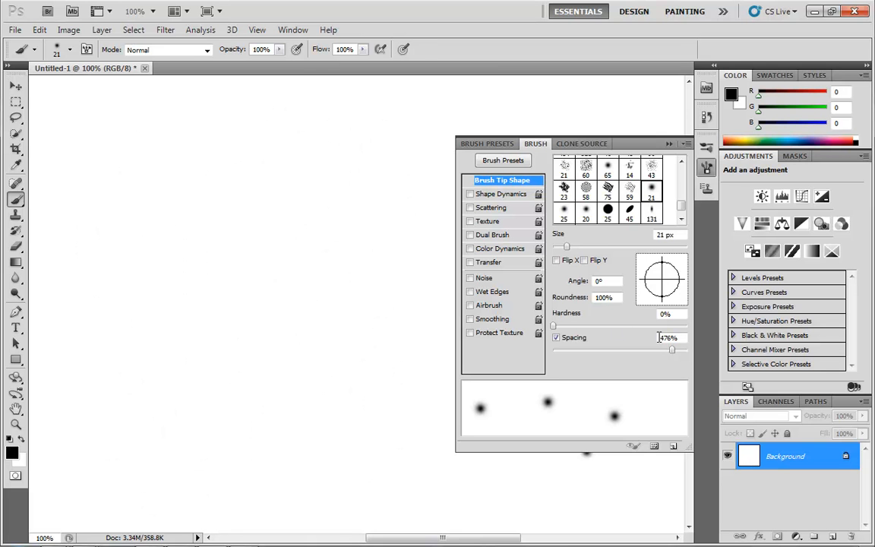
Lower the brush spacing to 75%, and paint a looping test stroke with spacing turned off.
{"action": "left_click_drag", "start_coordinate": [670, 354], "coordinate": [604, 352]}
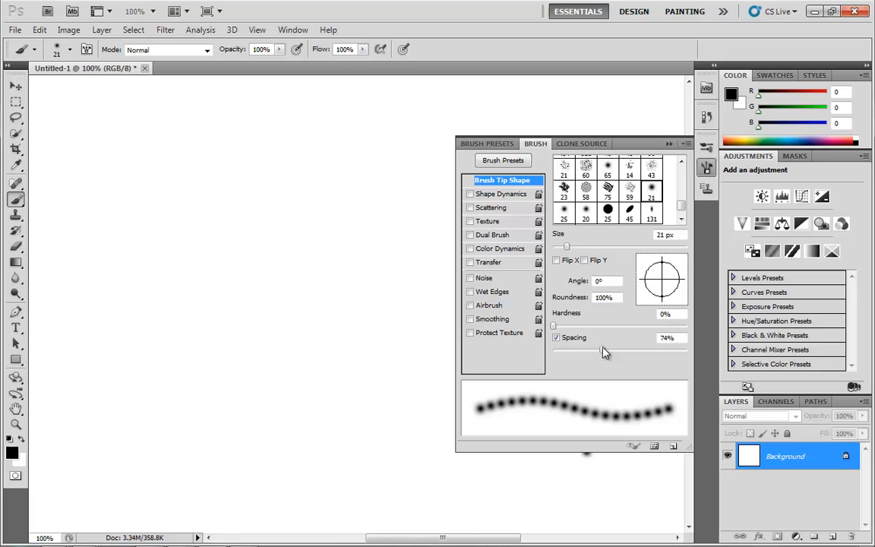
{"action": "left_click", "coordinate": [557, 338]}
{"action": "mouse_move", "coordinate": [236, 212]}
{"action": "left_mouse_down"}
{"action": "mouse_move", "coordinate": [170, 351]}
{"action": "mouse_move", "coordinate": [191, 450]}
{"action": "mouse_move", "coordinate": [372, 383]}
{"action": "mouse_move", "coordinate": [360, 282]}
{"action": "mouse_move", "coordinate": [242, 156]}
{"action": "mouse_move", "coordinate": [151, 212]}
{"action": "mouse_move", "coordinate": [85, 357]}
{"action": "mouse_move", "coordinate": [138, 422]}
{"action": "mouse_move", "coordinate": [323, 344]}
{"action": "left_mouse_up"}
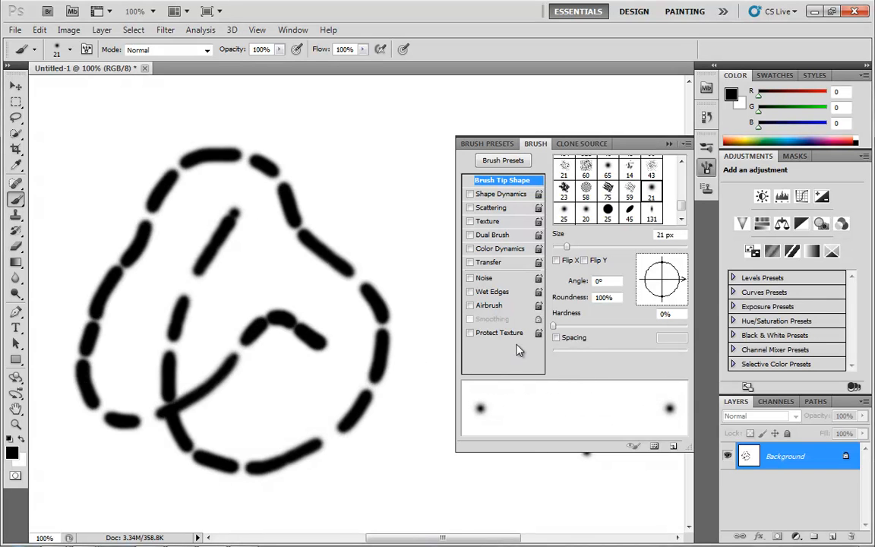
Turn brush spacing back on at 84% and undo the looping test stroke.
{"action": "left_click", "coordinate": [556, 338]}
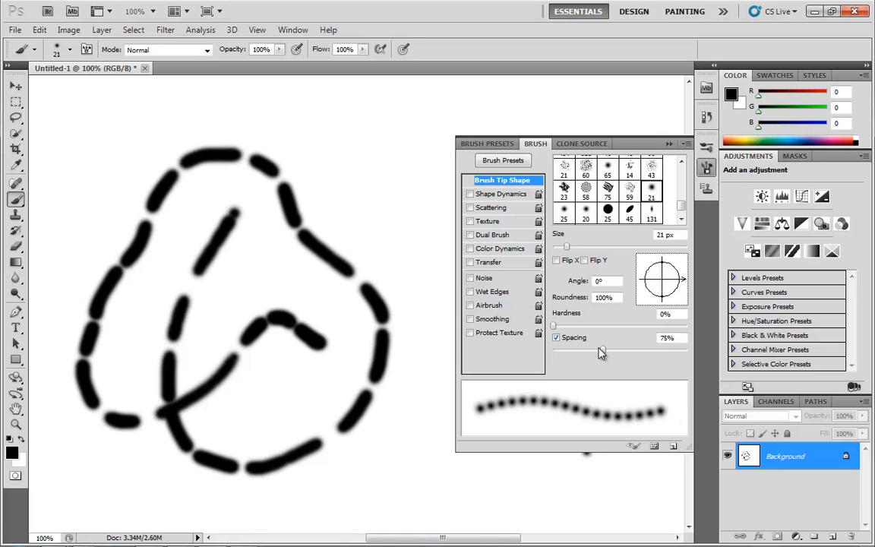
{"action": "mouse_move", "coordinate": [601, 353]}
{"action": "left_mouse_down"}
{"action": "mouse_move", "coordinate": [582, 354]}
{"action": "mouse_move", "coordinate": [609, 352]}
{"action": "left_mouse_up"}
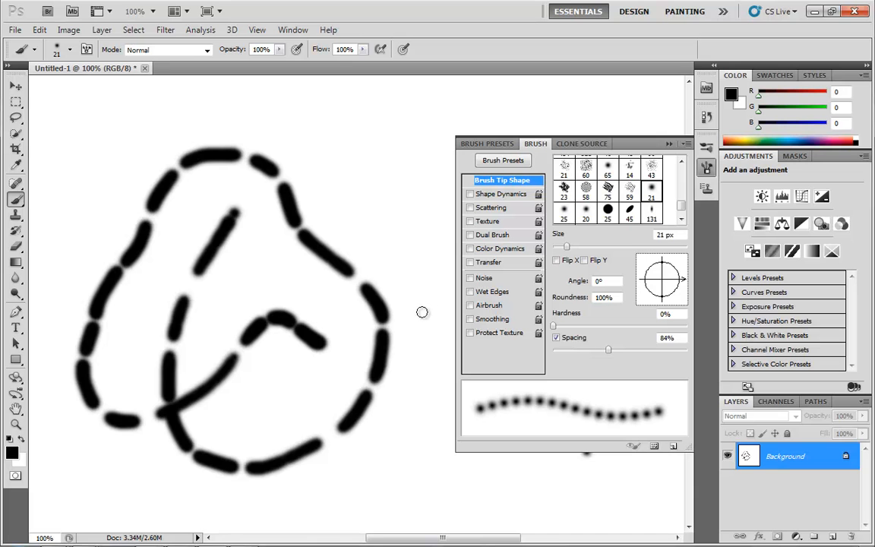
{"action": "key", "text": "ctrl+z"}
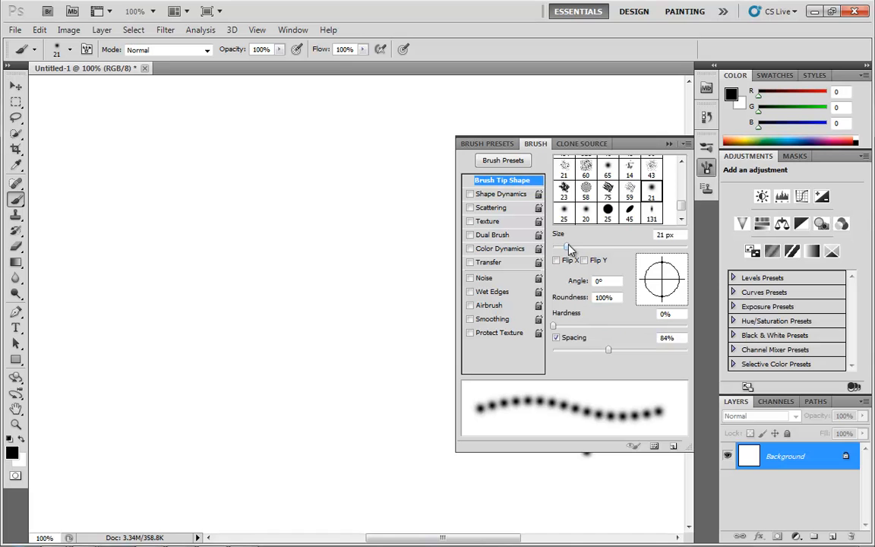
Set the brush tip to 29 px size, 112% spacing, 43% hardness and 96% roundness.
{"action": "left_click_drag", "start_coordinate": [566, 247], "coordinate": [571, 247]}
{"action": "left_click_drag", "start_coordinate": [610, 353], "coordinate": [625, 354]}
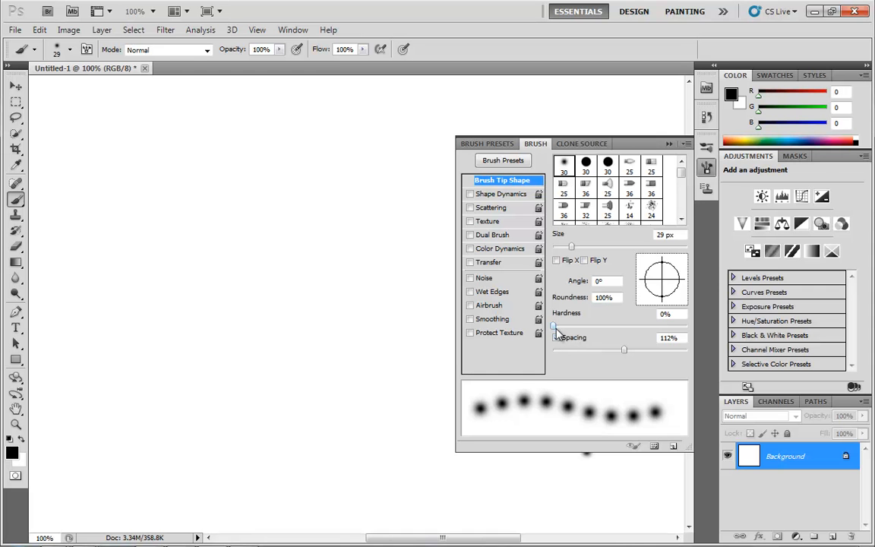
{"action": "mouse_move", "coordinate": [555, 325]}
{"action": "left_mouse_down"}
{"action": "mouse_move", "coordinate": [690, 328]}
{"action": "mouse_move", "coordinate": [554, 328]}
{"action": "mouse_move", "coordinate": [612, 326]}
{"action": "left_mouse_up"}
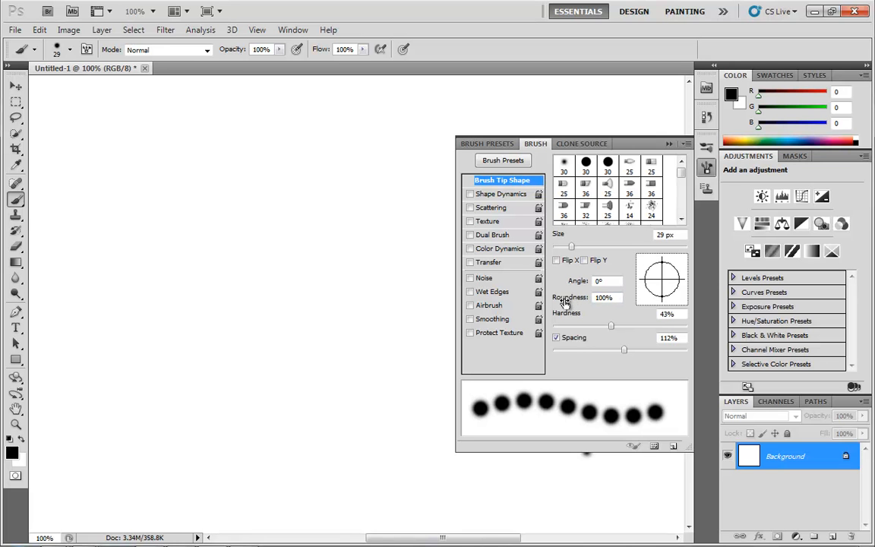
{"action": "mouse_move", "coordinate": [573, 301]}
{"action": "left_mouse_down"}
{"action": "mouse_move", "coordinate": [499, 306]}
{"action": "mouse_move", "coordinate": [583, 302]}
{"action": "mouse_move", "coordinate": [571, 301]}
{"action": "left_mouse_up"}
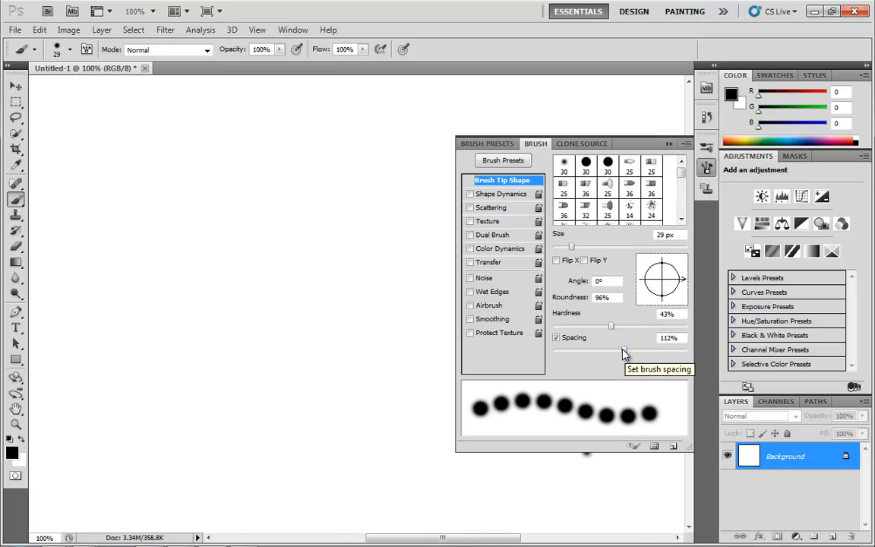
Set the brush tip to a 45° angle, 15% roundness and 40% spacing, and paint a winding test stroke.
{"action": "left_click_drag", "start_coordinate": [624, 351], "coordinate": [665, 351]}
{"action": "mouse_move", "coordinate": [578, 300]}
{"action": "left_mouse_down"}
{"action": "mouse_move", "coordinate": [602, 303]}
{"action": "mouse_move", "coordinate": [568, 300]}
{"action": "mouse_move", "coordinate": [591, 305]}
{"action": "mouse_move", "coordinate": [579, 297]}
{"action": "mouse_move", "coordinate": [593, 283]}
{"action": "mouse_move", "coordinate": [538, 300]}
{"action": "left_mouse_up"}
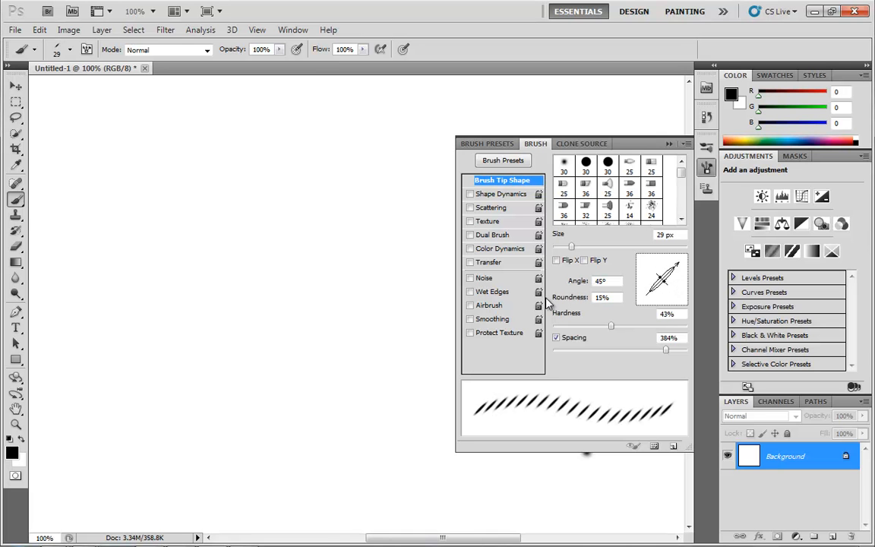
{"action": "left_click_drag", "start_coordinate": [663, 352], "coordinate": [582, 352]}
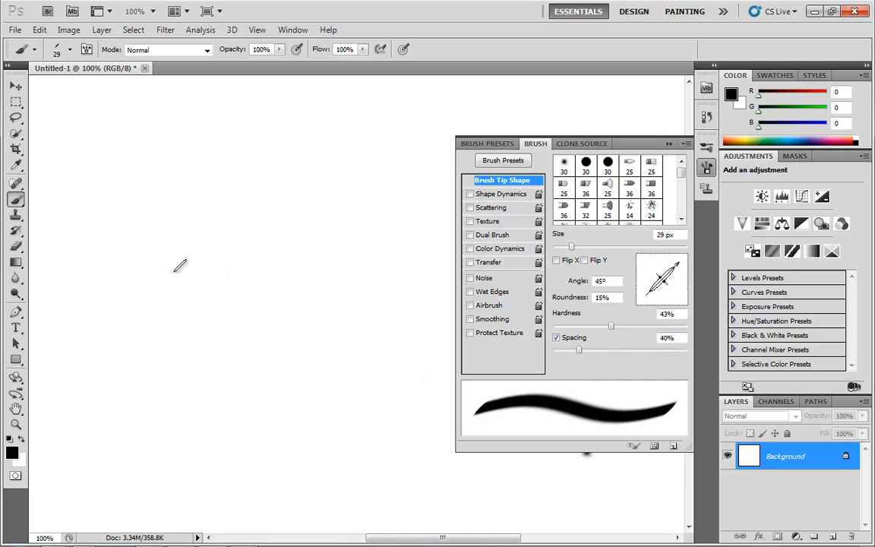
{"action": "mouse_move", "coordinate": [84, 296]}
{"action": "left_mouse_down"}
{"action": "mouse_move", "coordinate": [112, 282]}
{"action": "mouse_move", "coordinate": [186, 308]}
{"action": "mouse_move", "coordinate": [259, 312]}
{"action": "mouse_move", "coordinate": [211, 400]}
{"action": "mouse_move", "coordinate": [290, 423]}
{"action": "mouse_move", "coordinate": [383, 357]}
{"action": "mouse_move", "coordinate": [264, 160]}
{"action": "mouse_move", "coordinate": [245, 149]}
{"action": "left_mouse_up"}
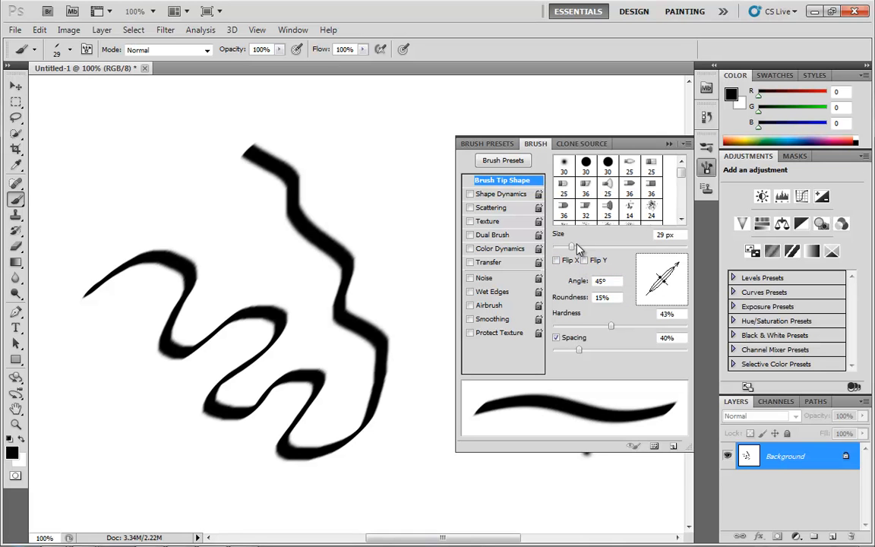
Try Flip X and Flip Y on the angled brush tip, and turn both off again.
{"action": "left_click", "coordinate": [557, 261]}
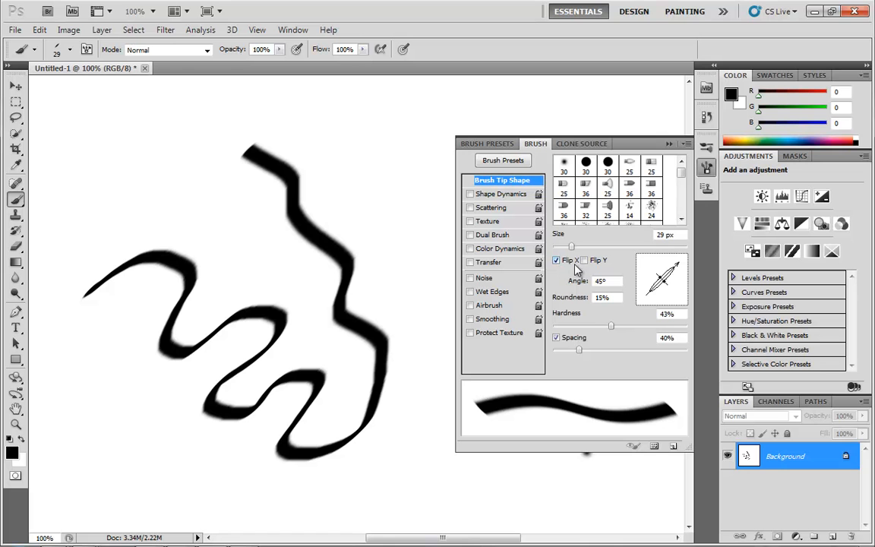
{"action": "left_click", "coordinate": [584, 261]}
{"action": "left_click", "coordinate": [559, 262]}
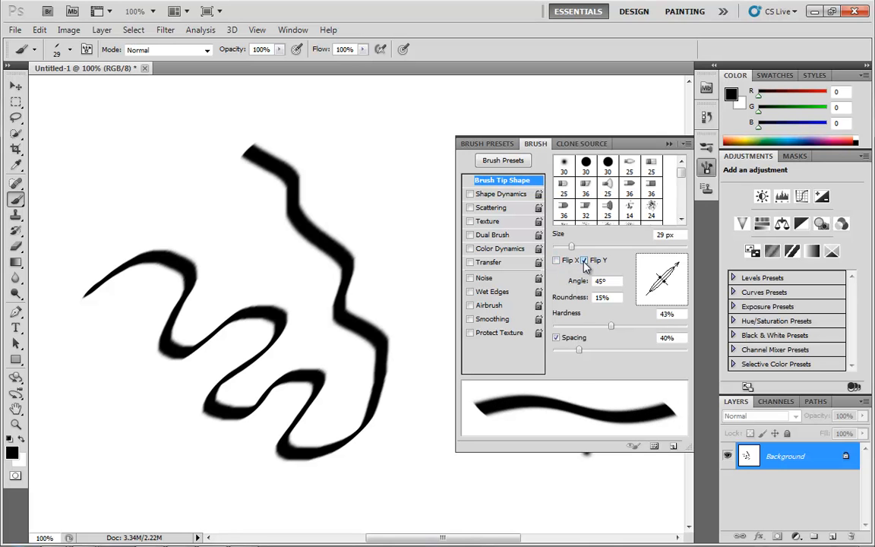
{"action": "left_click", "coordinate": [584, 262]}
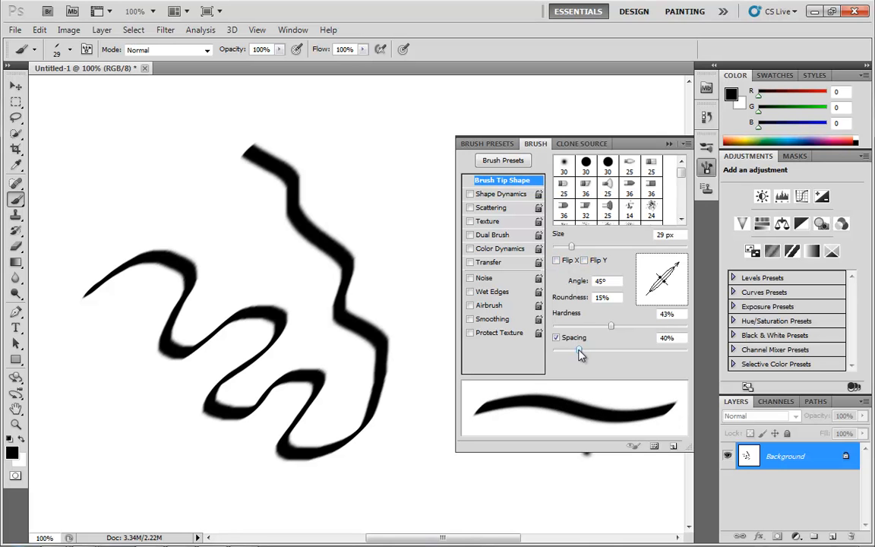
Raise the brush spacing to 987% and toggle Flip X and Flip Y on and off to compare the separated dabs.
{"action": "left_click_drag", "start_coordinate": [579, 352], "coordinate": [683, 351]}
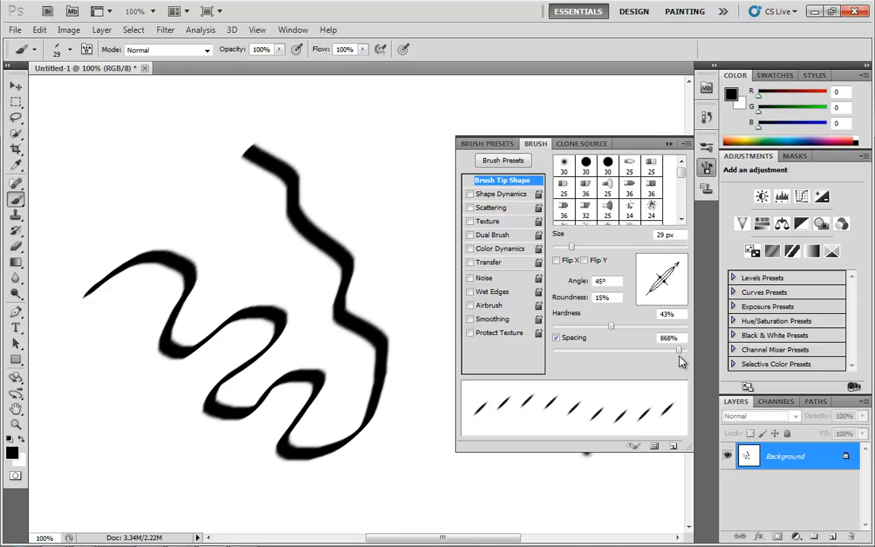
{"action": "left_click", "coordinate": [558, 261]}
{"action": "left_click", "coordinate": [558, 261]}
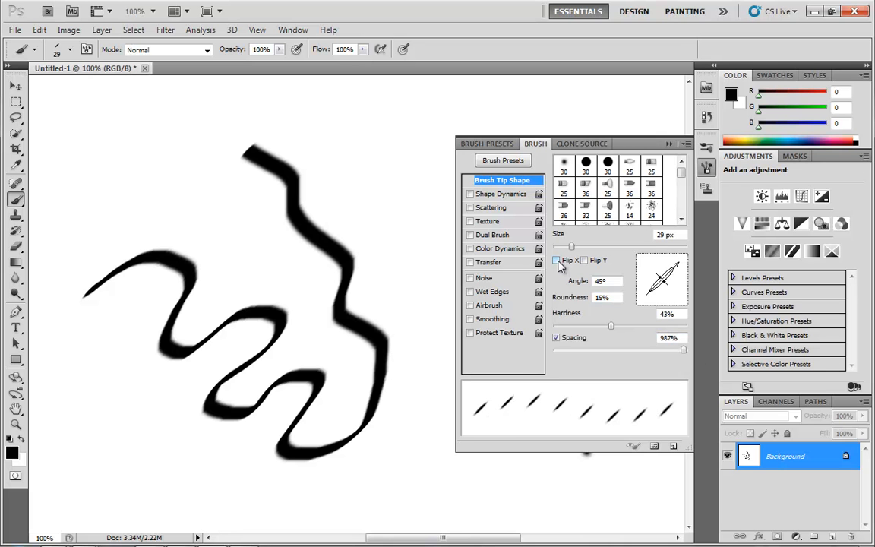
{"action": "left_click", "coordinate": [584, 260]}
{"action": "left_click", "coordinate": [557, 261]}
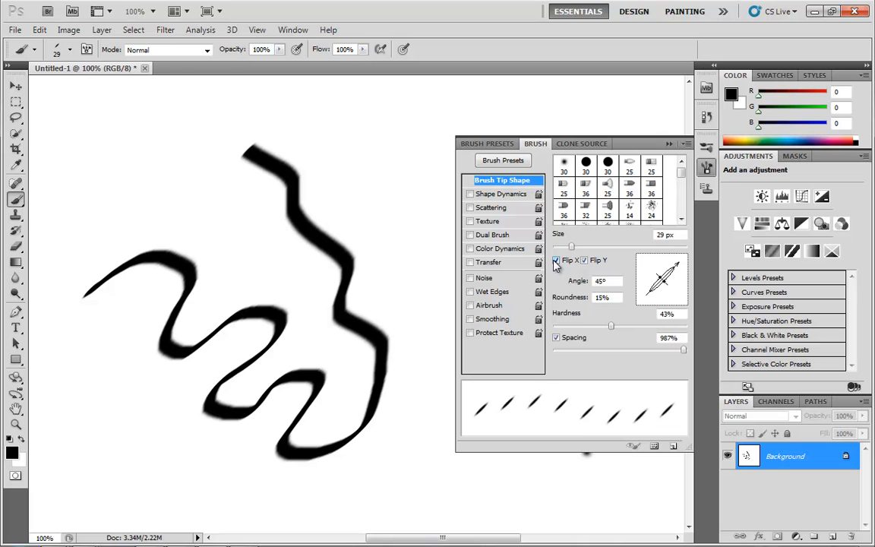
{"action": "left_click", "coordinate": [557, 261]}
{"action": "left_click", "coordinate": [585, 260]}
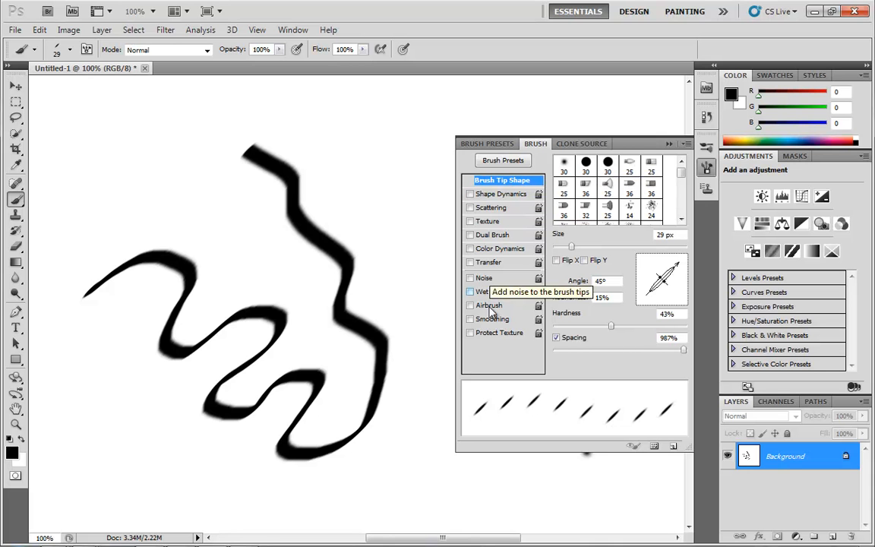
Turn on Shape Dynamics and undo the winding test stroke.
{"action": "left_click", "coordinate": [505, 194]}
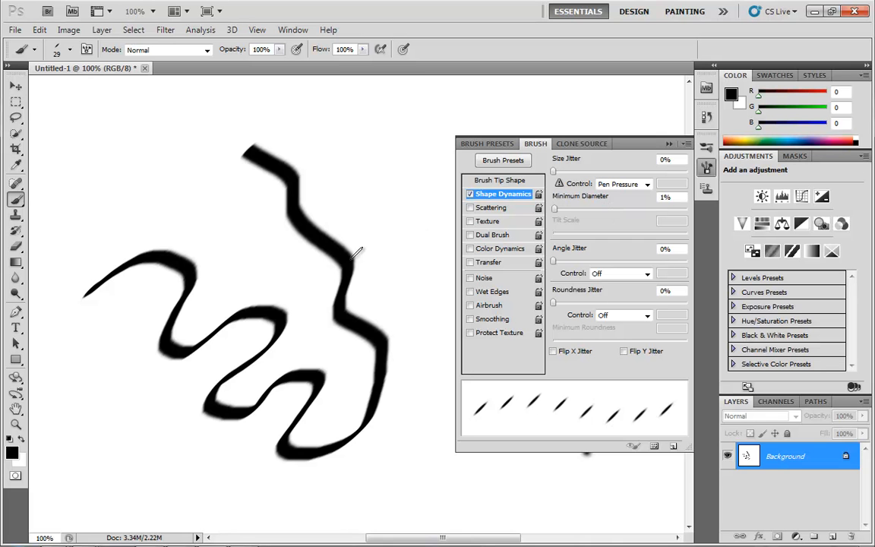
{"action": "key", "text": "ctrl+z"}
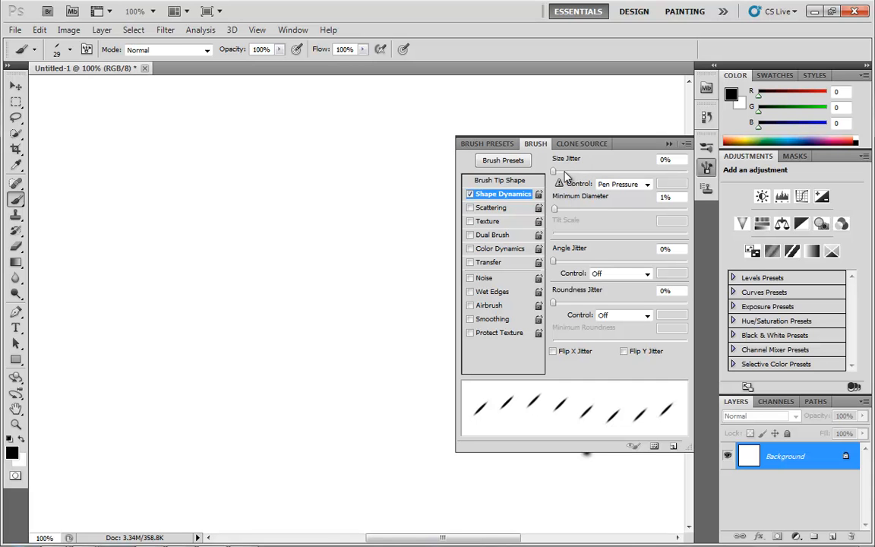
Set the brush tip's roundness to 100% and its spacing to 153%.
{"action": "left_click", "coordinate": [508, 181]}
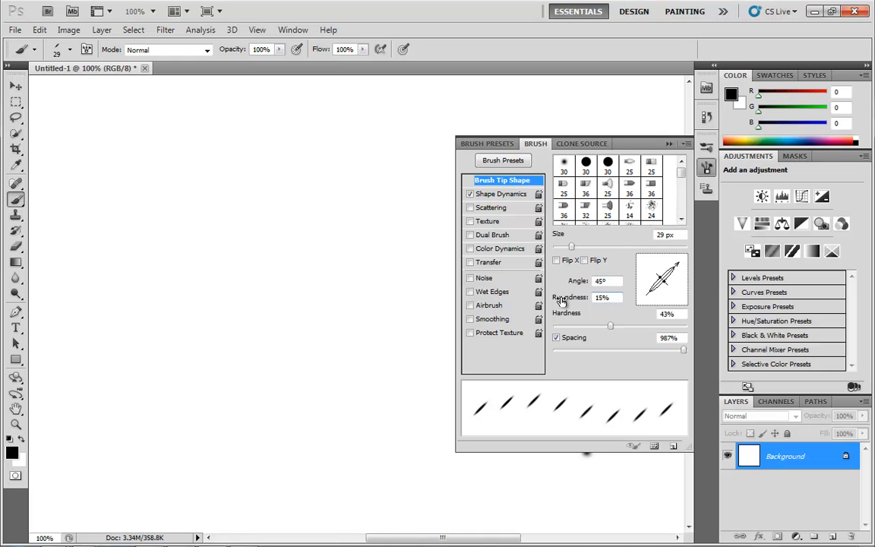
{"action": "left_click_drag", "start_coordinate": [560, 301], "coordinate": [579, 296]}
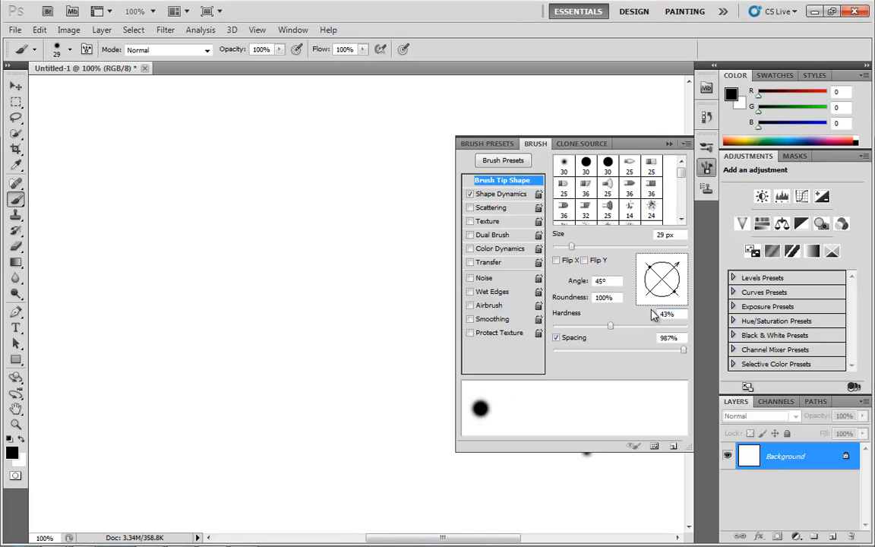
{"action": "left_click_drag", "start_coordinate": [612, 350], "coordinate": [640, 356]}
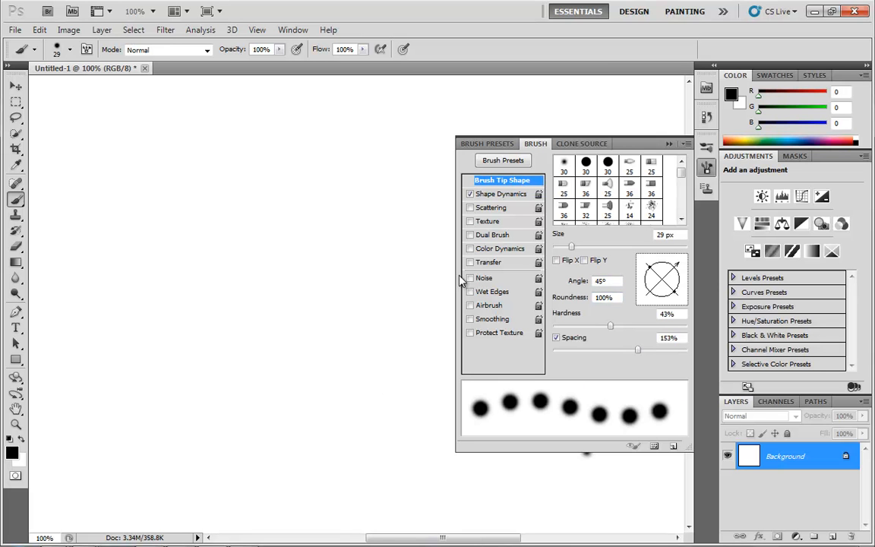
Raise the Shape Dynamics size jitter to 100%, and paint and undo a test stroke.
{"action": "left_click", "coordinate": [496, 196]}
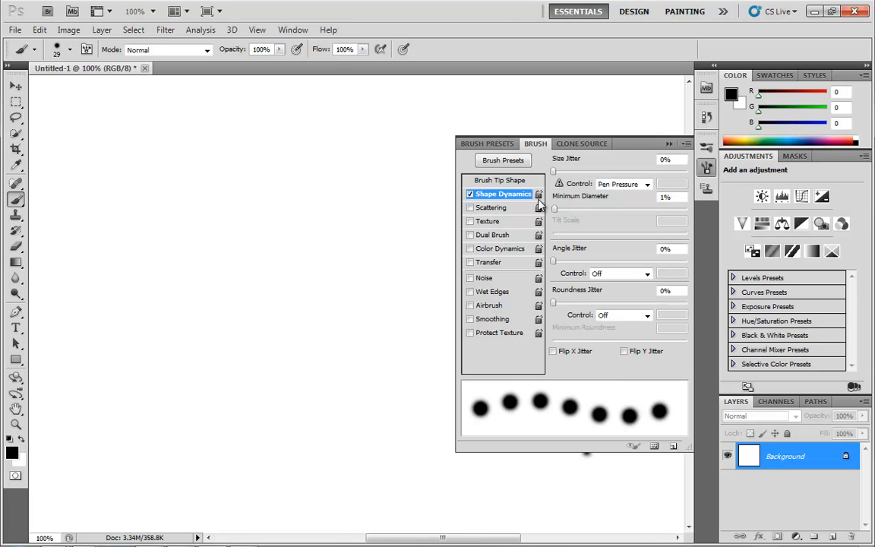
{"action": "mouse_move", "coordinate": [554, 171]}
{"action": "left_mouse_down"}
{"action": "mouse_move", "coordinate": [693, 175]}
{"action": "mouse_move", "coordinate": [708, 187]}
{"action": "left_mouse_up"}
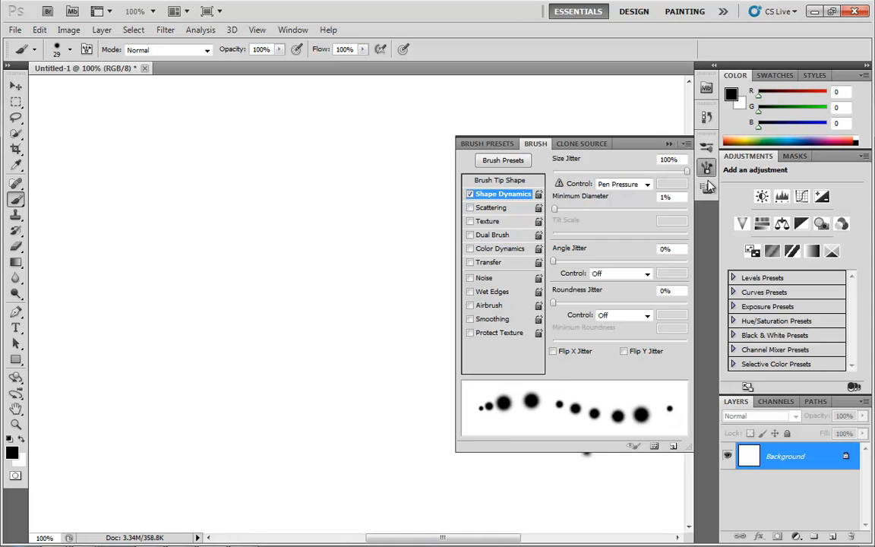
{"action": "mouse_move", "coordinate": [165, 376]}
{"action": "left_mouse_down"}
{"action": "mouse_move", "coordinate": [108, 326]}
{"action": "mouse_move", "coordinate": [289, 337]}
{"action": "mouse_move", "coordinate": [314, 492]}
{"action": "mouse_move", "coordinate": [332, 270]}
{"action": "mouse_move", "coordinate": [211, 185]}
{"action": "mouse_move", "coordinate": [192, 352]}
{"action": "mouse_move", "coordinate": [140, 294]}
{"action": "mouse_move", "coordinate": [72, 188]}
{"action": "mouse_move", "coordinate": [303, 262]}
{"action": "mouse_move", "coordinate": [287, 117]}
{"action": "mouse_move", "coordinate": [222, 161]}
{"action": "left_mouse_up"}
{"action": "key", "text": "ctrl+z"}
Enlarge the brush to 175 px, and paint and undo a test stroke with the full size jitter.
{"action": "key", "text": "bracketright"}
{"action": "key", "text": "bracketright"}
{"action": "key", "text": "bracketright"}
{"action": "key", "text": "bracketright"}
{"action": "key", "text": "bracketright"}
{"action": "key", "text": "bracketright"}
{"action": "key", "text": "bracketright"}
{"action": "key", "text": "bracketright"}
{"action": "key", "text": "bracketright"}
{"action": "key", "text": "bracketright"}
{"action": "key", "text": "bracketright"}
{"action": "key", "text": "bracketright"}
{"action": "key", "text": "bracketright"}
{"action": "key", "text": "bracketright"}
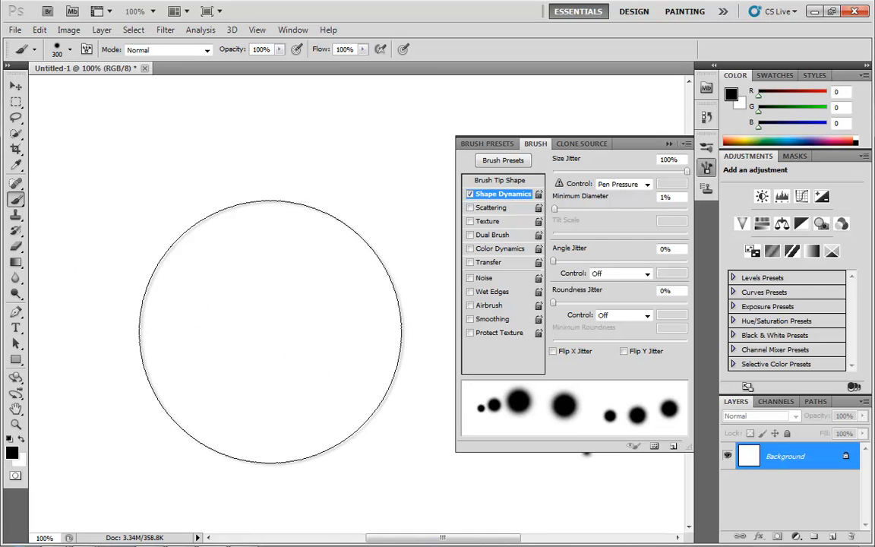
{"action": "key", "text": "bracketright"}
{"action": "key", "text": "bracketright"}
{"action": "key", "text": "bracketleft"}
{"action": "key", "text": "bracketleft"}
{"action": "key", "text": "bracketleft"}
{"action": "key", "text": "bracketleft"}
{"action": "key", "text": "bracketleft"}
{"action": "key", "text": "bracketleft"}
{"action": "mouse_move", "coordinate": [187, 169]}
{"action": "left_mouse_down"}
{"action": "mouse_move", "coordinate": [164, 174]}
{"action": "mouse_move", "coordinate": [122, 220]}
{"action": "mouse_move", "coordinate": [141, 335]}
{"action": "mouse_move", "coordinate": [200, 415]}
{"action": "mouse_move", "coordinate": [373, 333]}
{"action": "mouse_move", "coordinate": [368, 236]}
{"action": "mouse_move", "coordinate": [225, 293]}
{"action": "mouse_move", "coordinate": [180, 342]}
{"action": "mouse_move", "coordinate": [367, 349]}
{"action": "mouse_move", "coordinate": [363, 467]}
{"action": "mouse_move", "coordinate": [439, 487]}
{"action": "mouse_move", "coordinate": [149, 378]}
{"action": "mouse_move", "coordinate": [179, 254]}
{"action": "left_mouse_up"}
{"action": "key", "text": "ctrl+z"}
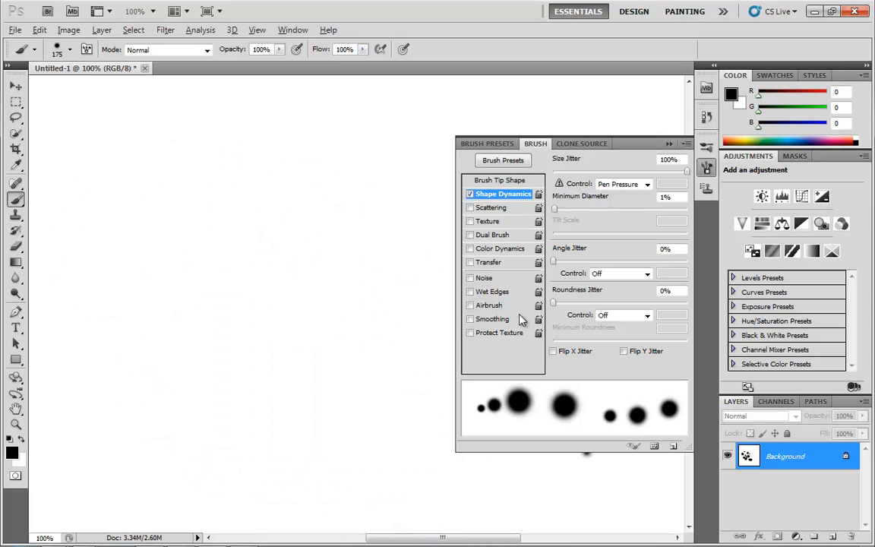
Reset the size jitter to 0% and choose Pen Pressure as its control.
{"action": "left_click_drag", "start_coordinate": [582, 173], "coordinate": [555, 177]}
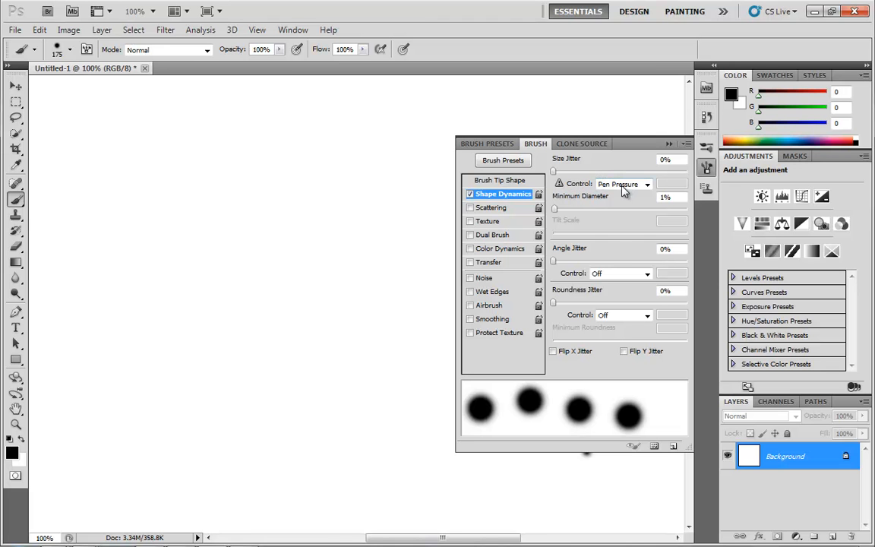
{"action": "mouse_move", "coordinate": [554, 172]}
{"action": "left_mouse_down"}
{"action": "mouse_move", "coordinate": [569, 171]}
{"action": "mouse_move", "coordinate": [554, 174]}
{"action": "left_mouse_up"}
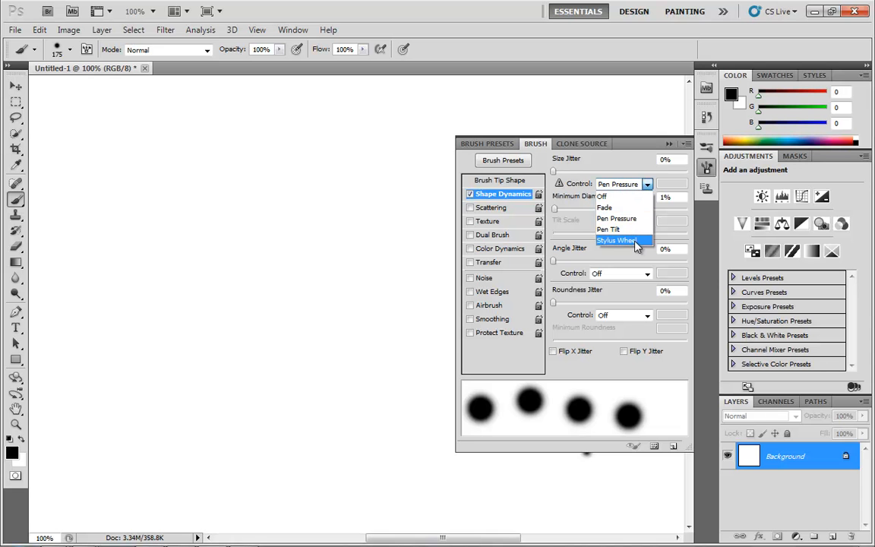
{"action": "left_click", "coordinate": [630, 219]}
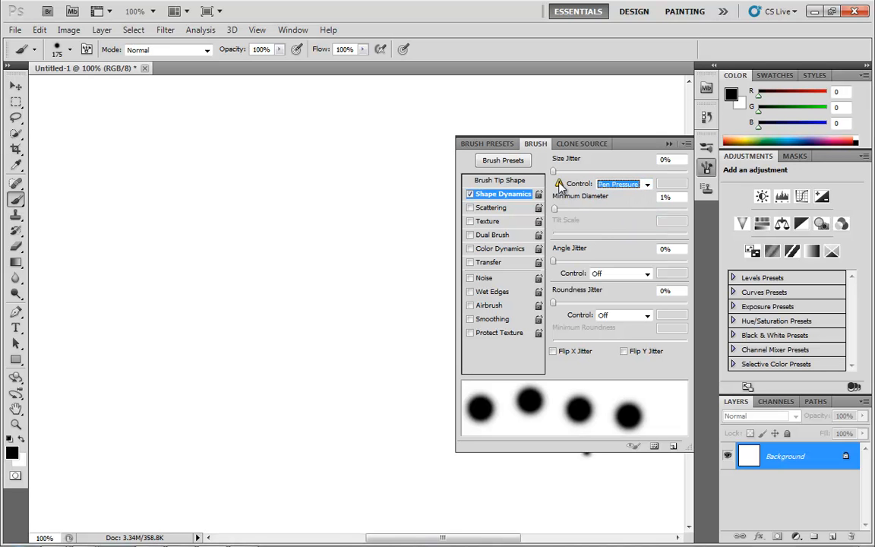
{"action": "mouse_move", "coordinate": [560, 186]}
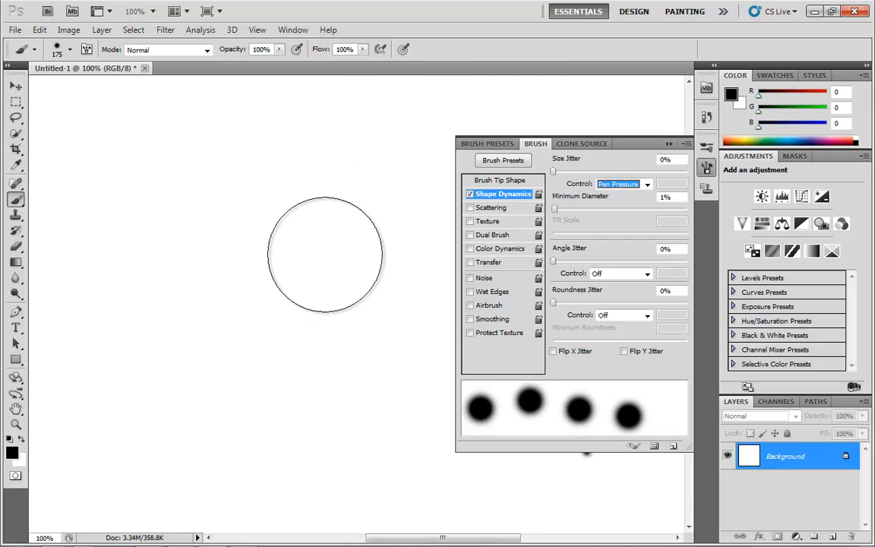
Paint a short pressure-sensitive test stroke, undo it, and paint a longer one with dabs growing from light to heavy pressure.
{"action": "mouse_move", "coordinate": [313, 222]}
{"action": "left_mouse_down"}
{"action": "mouse_move", "coordinate": [247, 303]}
{"action": "mouse_move", "coordinate": [271, 349]}
{"action": "left_mouse_up"}
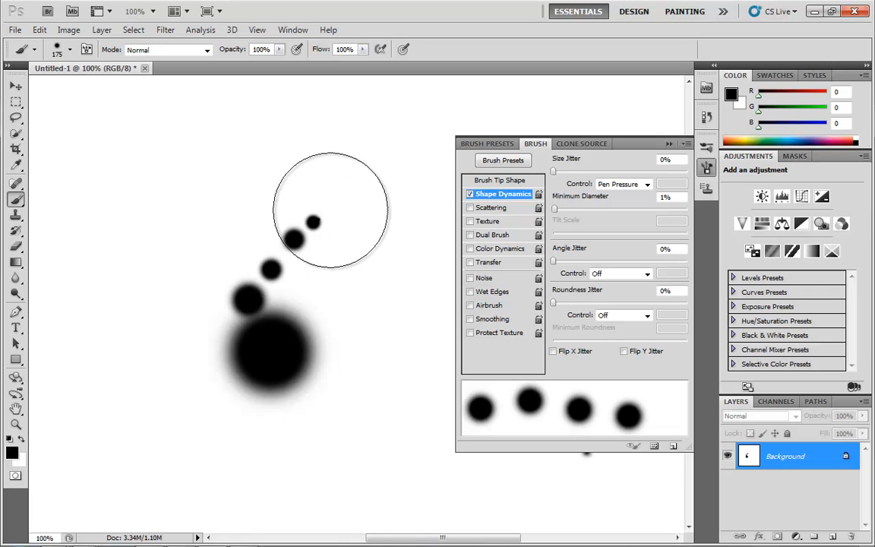
{"action": "key", "text": "ctrl+z"}
{"action": "mouse_move", "coordinate": [343, 156]}
{"action": "left_mouse_down"}
{"action": "mouse_move", "coordinate": [287, 171]}
{"action": "mouse_move", "coordinate": [180, 264]}
{"action": "mouse_move", "coordinate": [196, 342]}
{"action": "mouse_move", "coordinate": [224, 362]}
{"action": "left_mouse_up"}
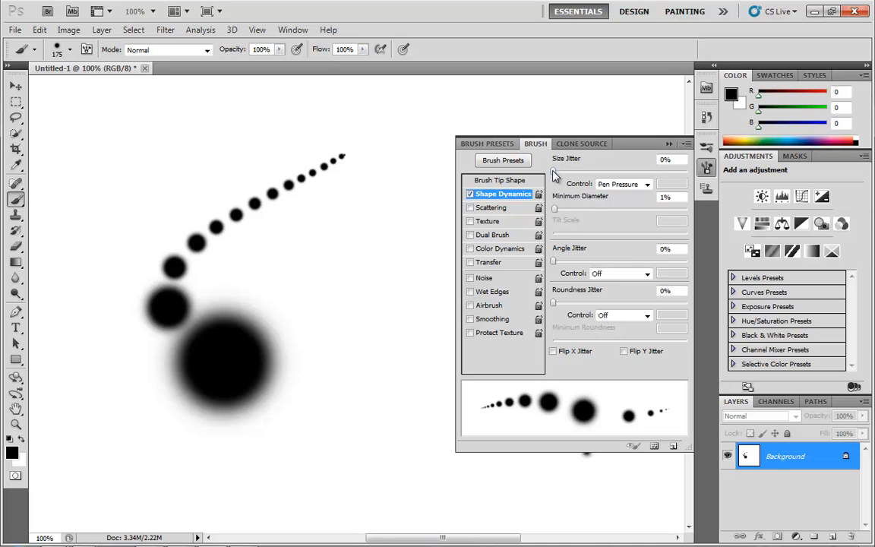
Set the brush spacing to 56%, replace the dotted test stroke with an S-shaped pressure stroke, and undo that stroke.
{"action": "left_click", "coordinate": [514, 182]}
{"action": "left_click_drag", "start_coordinate": [638, 350], "coordinate": [590, 351]}
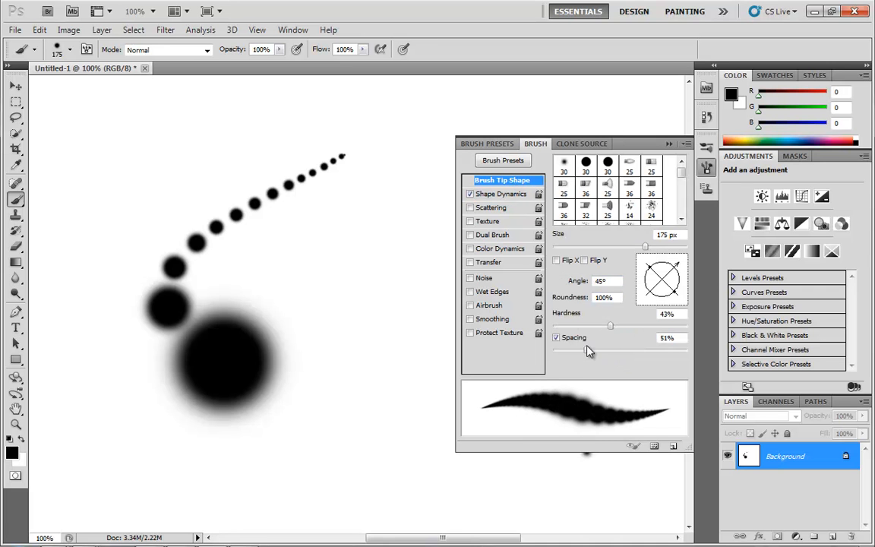
{"action": "key", "text": "ctrl+z"}
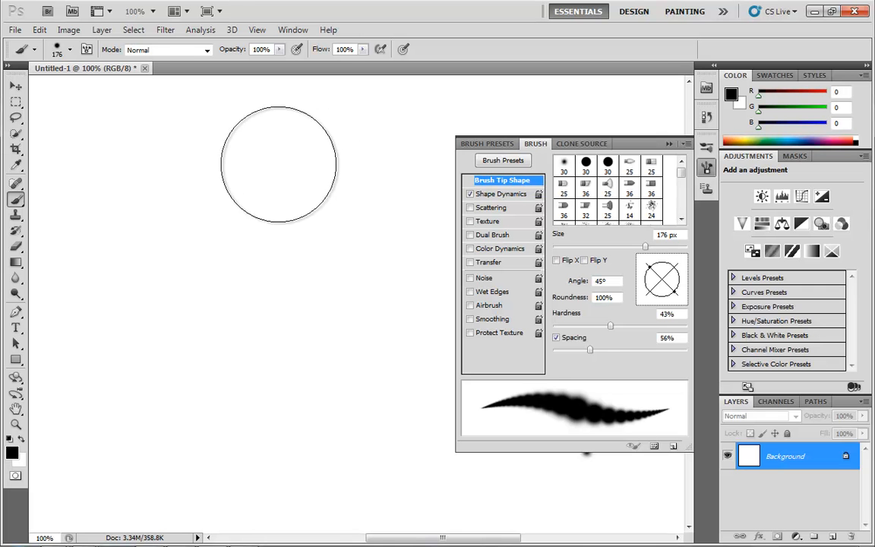
{"action": "mouse_move", "coordinate": [279, 163]}
{"action": "left_mouse_down"}
{"action": "mouse_move", "coordinate": [205, 211]}
{"action": "mouse_move", "coordinate": [168, 254]}
{"action": "mouse_move", "coordinate": [146, 311]}
{"action": "mouse_move", "coordinate": [148, 333]}
{"action": "mouse_move", "coordinate": [187, 359]}
{"action": "mouse_move", "coordinate": [220, 348]}
{"action": "mouse_move", "coordinate": [297, 266]}
{"action": "mouse_move", "coordinate": [353, 237]}
{"action": "mouse_move", "coordinate": [371, 240]}
{"action": "mouse_move", "coordinate": [389, 271]}
{"action": "mouse_move", "coordinate": [391, 339]}
{"action": "mouse_move", "coordinate": [378, 365]}
{"action": "mouse_move", "coordinate": [290, 446]}
{"action": "left_mouse_up"}
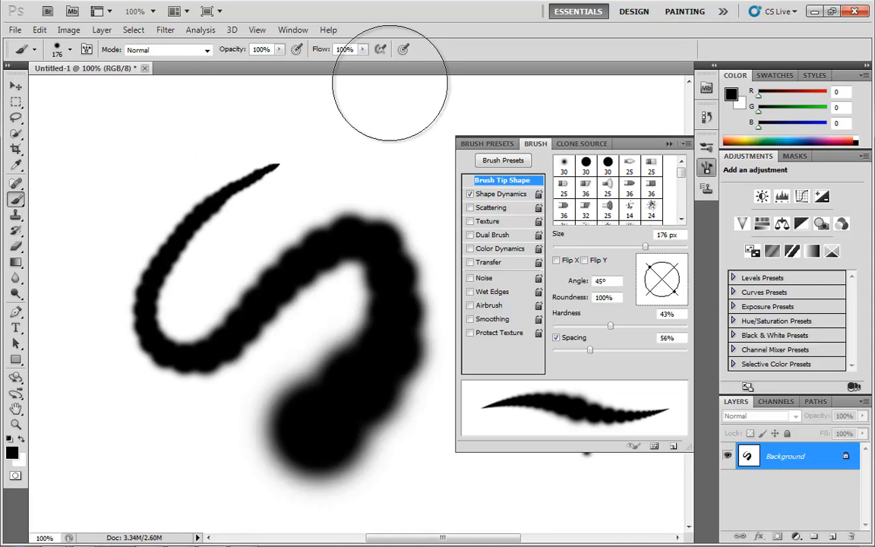
{"action": "key", "text": "ctrl+z"}
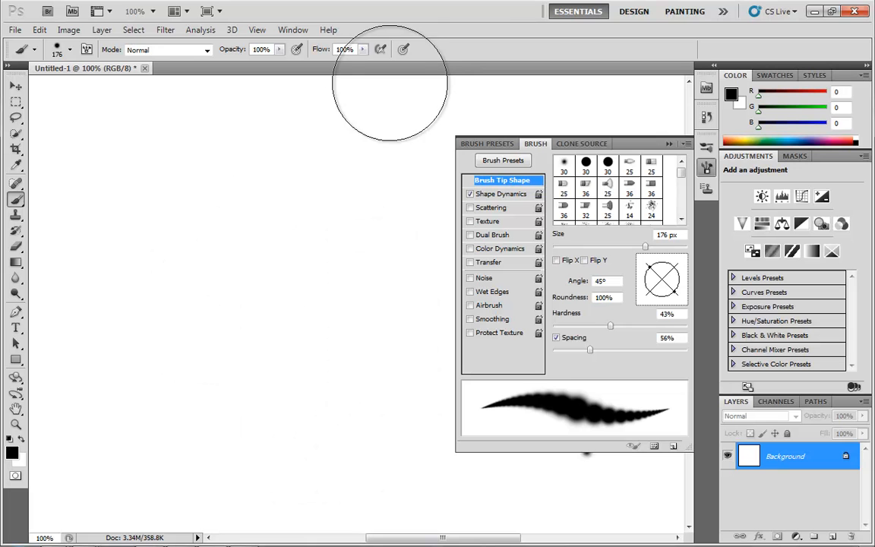
Adjust the brush tip's angle and return to the Shape Dynamics settings.
{"action": "left_click", "coordinate": [502, 195]}
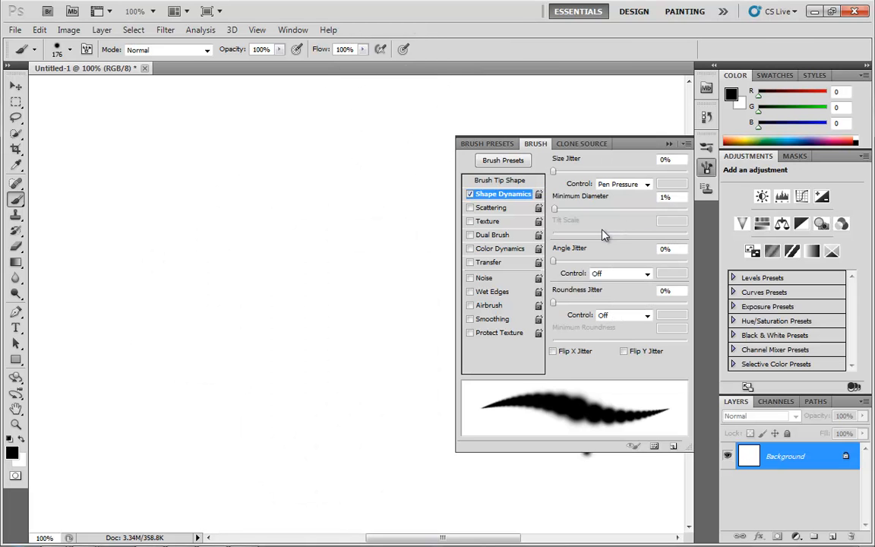
{"action": "left_click", "coordinate": [501, 181]}
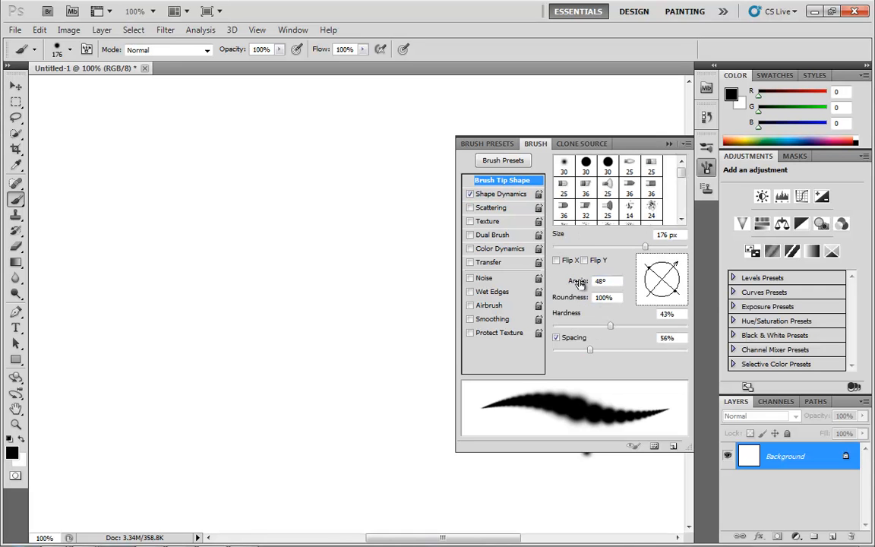
{"action": "left_click_drag", "start_coordinate": [580, 283], "coordinate": [556, 284]}
{"action": "left_click", "coordinate": [500, 194]}
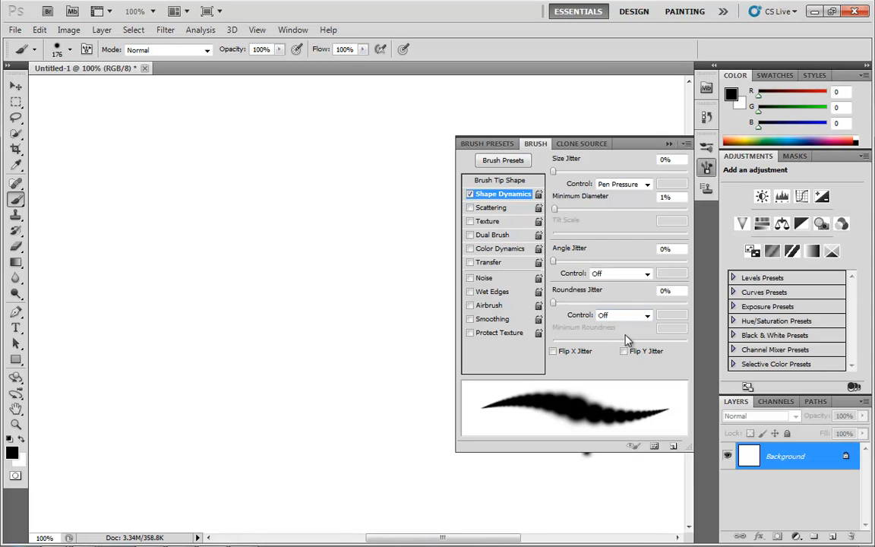
Turn off Shape Dynamics, and enable Scattering with Both Axes turned off.
{"action": "left_click", "coordinate": [471, 194]}
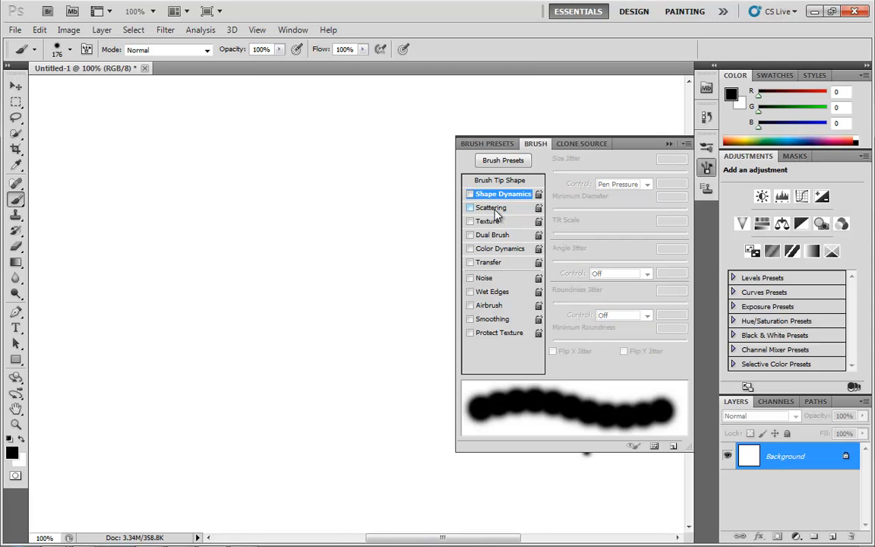
{"action": "left_click", "coordinate": [493, 208]}
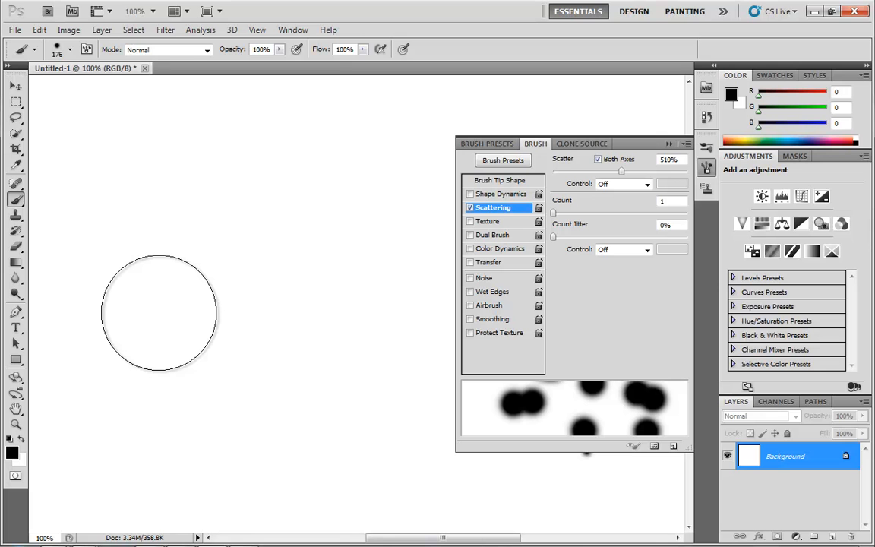
{"action": "left_click", "coordinate": [598, 159]}
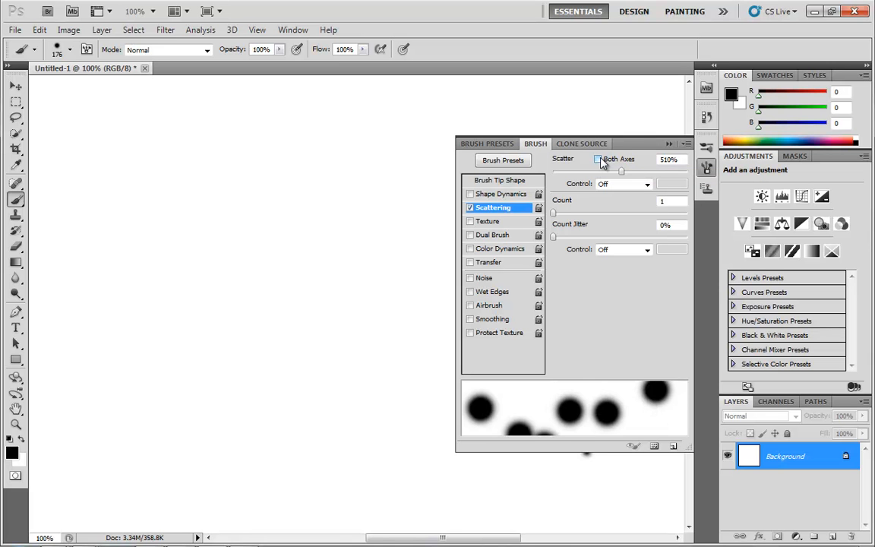
Set the scatter amount to 82%, paint a diagonal test stroke across the canvas, and undo it.
{"action": "mouse_move", "coordinate": [627, 175]}
{"action": "left_mouse_down"}
{"action": "mouse_move", "coordinate": [537, 178]}
{"action": "mouse_move", "coordinate": [628, 180]}
{"action": "mouse_move", "coordinate": [551, 182]}
{"action": "mouse_move", "coordinate": [578, 180]}
{"action": "mouse_move", "coordinate": [563, 186]}
{"action": "left_mouse_up"}
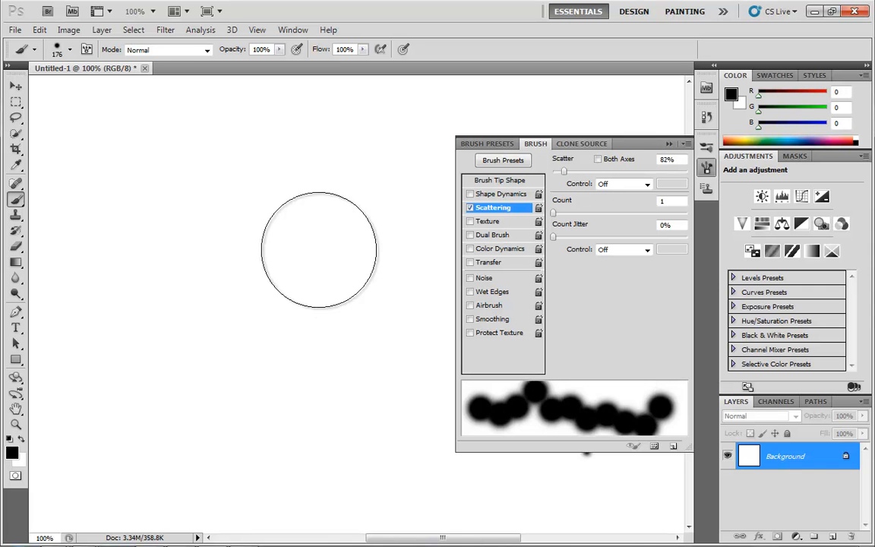
{"action": "mouse_move", "coordinate": [332, 263]}
{"action": "left_mouse_down"}
{"action": "mouse_move", "coordinate": [229, 304]}
{"action": "mouse_move", "coordinate": [221, 361]}
{"action": "left_mouse_up"}
{"action": "key", "text": "ctrl+z"}
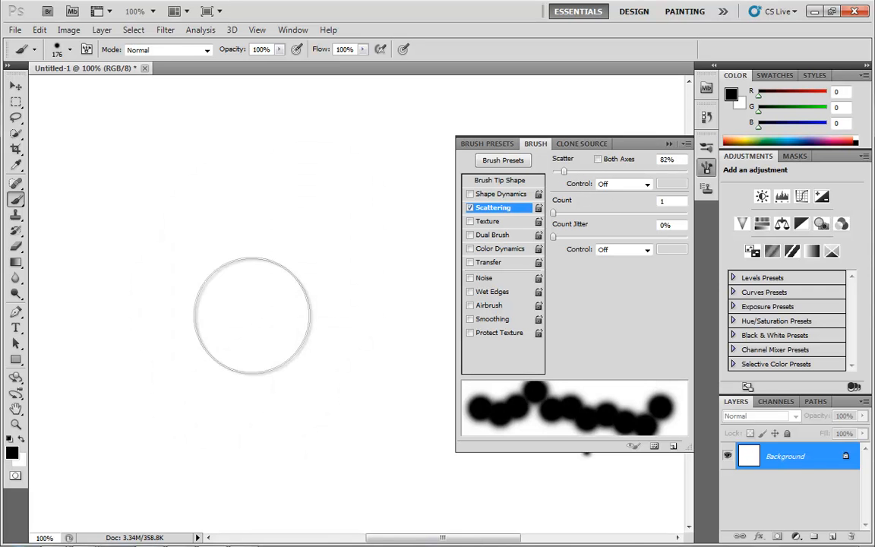
Reduce the brush size to 20 px and paint a long curved stroke on the canvas with Scattering on.
{"action": "left_click", "coordinate": [506, 183]}
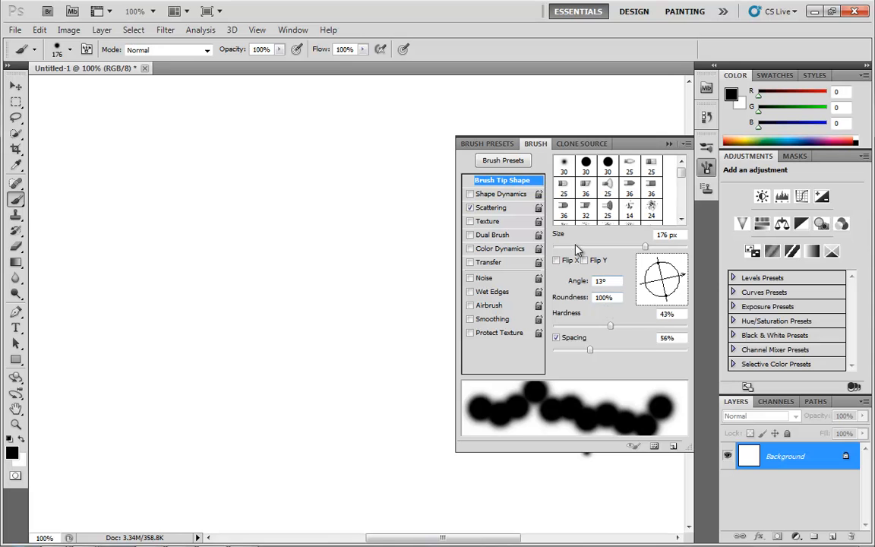
{"action": "left_click_drag", "start_coordinate": [576, 247], "coordinate": [566, 247]}
{"action": "mouse_move", "coordinate": [375, 169]}
{"action": "left_mouse_down"}
{"action": "mouse_move", "coordinate": [308, 199]}
{"action": "mouse_move", "coordinate": [230, 275]}
{"action": "mouse_move", "coordinate": [225, 330]}
{"action": "mouse_move", "coordinate": [277, 386]}
{"action": "mouse_move", "coordinate": [352, 401]}
{"action": "mouse_move", "coordinate": [449, 389]}
{"action": "mouse_move", "coordinate": [419, 340]}
{"action": "mouse_move", "coordinate": [319, 300]}
{"action": "mouse_move", "coordinate": [326, 253]}
{"action": "left_mouse_up"}
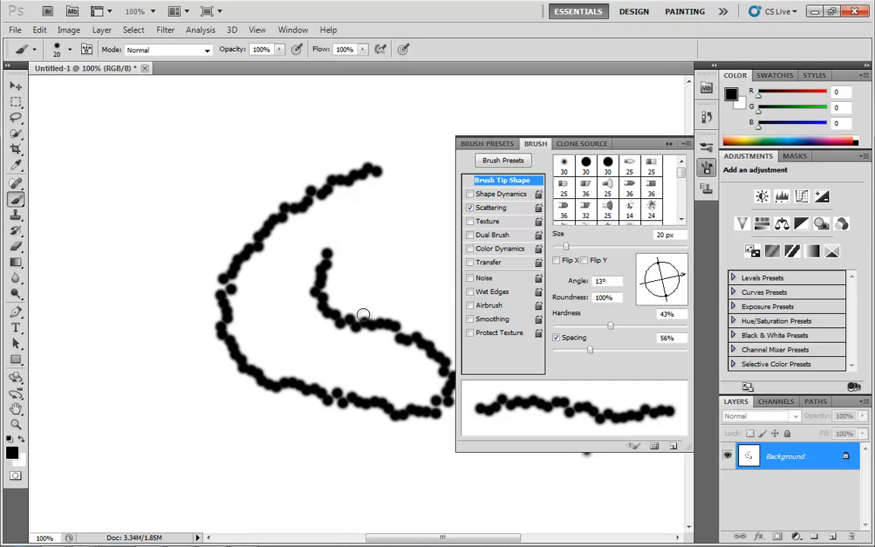
Turn on Both Axes for Scattering, paint a second curved stroke beside the first, and undo both strokes.
{"action": "left_click", "coordinate": [491, 207]}
{"action": "left_click", "coordinate": [598, 159]}
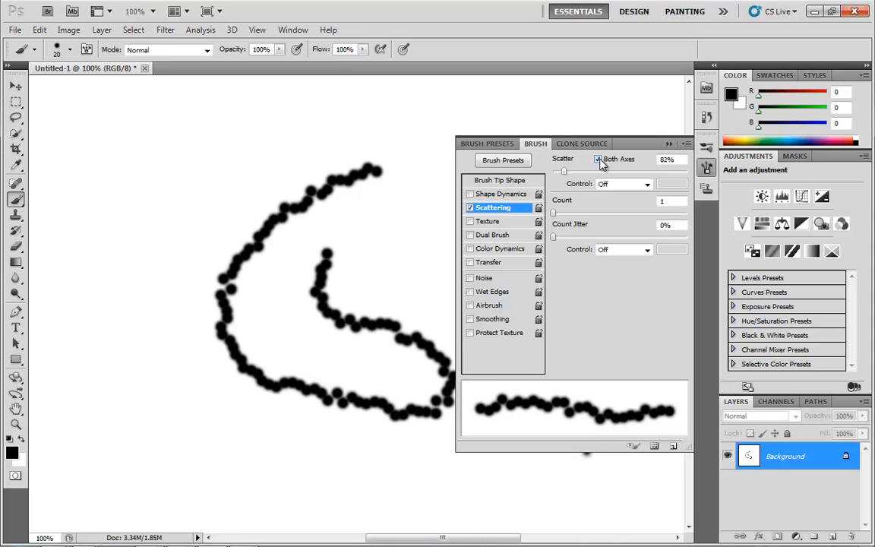
{"action": "mouse_move", "coordinate": [219, 145]}
{"action": "left_mouse_down"}
{"action": "mouse_move", "coordinate": [141, 221]}
{"action": "mouse_move", "coordinate": [122, 282]}
{"action": "mouse_move", "coordinate": [141, 383]}
{"action": "mouse_move", "coordinate": [210, 428]}
{"action": "mouse_move", "coordinate": [354, 468]}
{"action": "left_mouse_up"}
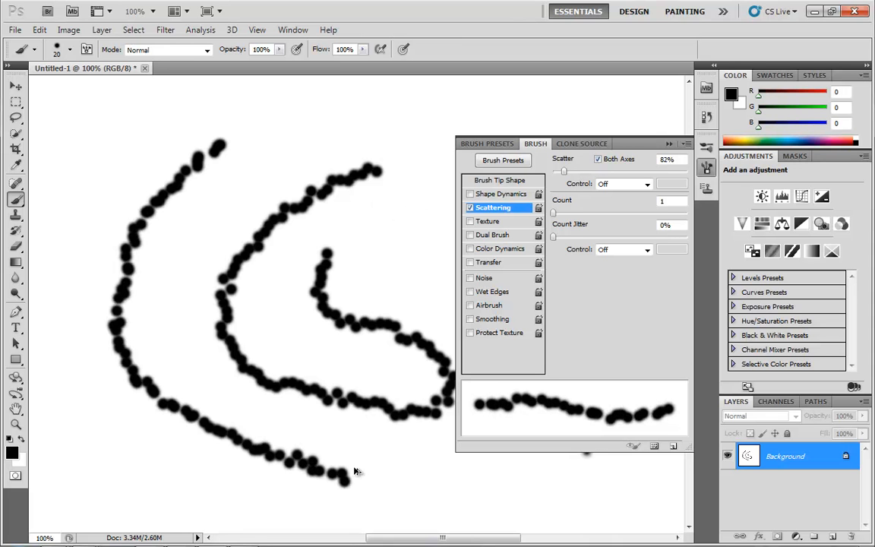
{"action": "key", "text": "ctrl+alt+z"}
{"action": "key", "text": "ctrl+alt+z"}
{"action": "key", "text": "ctrl+alt+z"}
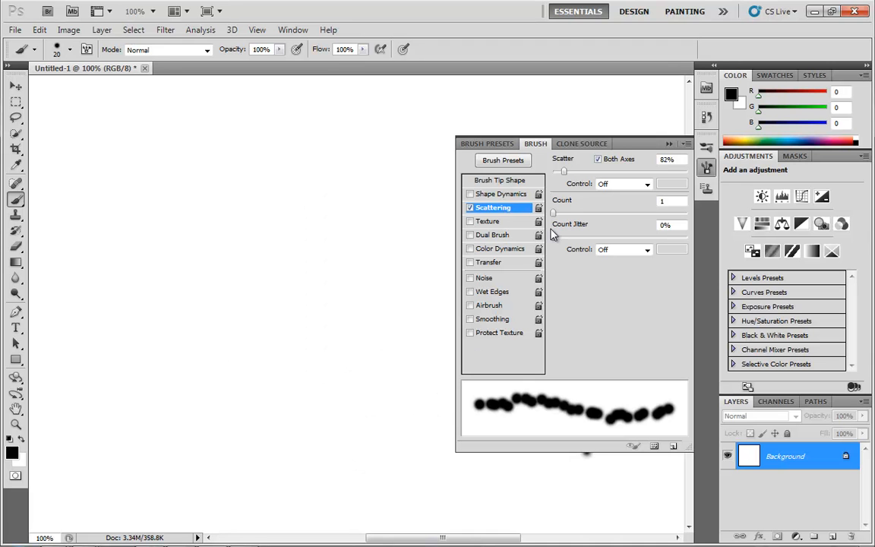
Set the scatter to 827% on both axes and the count to 16, then paint a test stroke and undo it.
{"action": "mouse_move", "coordinate": [561, 215]}
{"action": "left_mouse_down"}
{"action": "mouse_move", "coordinate": [640, 214]}
{"action": "mouse_move", "coordinate": [538, 217]}
{"action": "left_mouse_up"}
{"action": "left_click_drag", "start_coordinate": [567, 172], "coordinate": [666, 183]}
{"action": "left_click_drag", "start_coordinate": [557, 214], "coordinate": [688, 226]}
{"action": "mouse_move", "coordinate": [272, 159]}
{"action": "left_mouse_down"}
{"action": "mouse_move", "coordinate": [251, 194]}
{"action": "mouse_move", "coordinate": [240, 245]}
{"action": "mouse_move", "coordinate": [194, 293]}
{"action": "mouse_move", "coordinate": [312, 338]}
{"action": "mouse_move", "coordinate": [373, 383]}
{"action": "mouse_move", "coordinate": [255, 290]}
{"action": "left_mouse_up"}
{"action": "key", "text": "ctrl+z"}
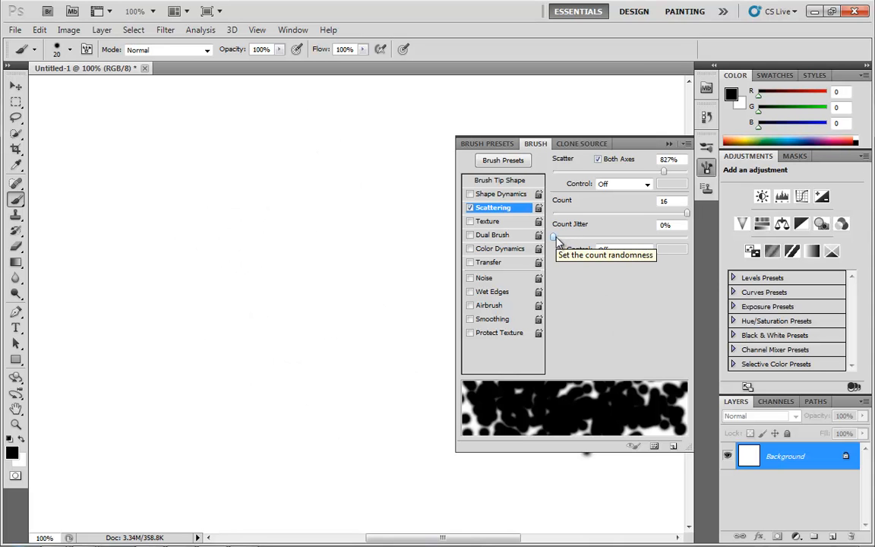
Turn off Scattering, enable Texture, and look through the available texture patterns without changing the pattern.
{"action": "left_click", "coordinate": [470, 209]}
{"action": "left_click", "coordinate": [487, 221]}
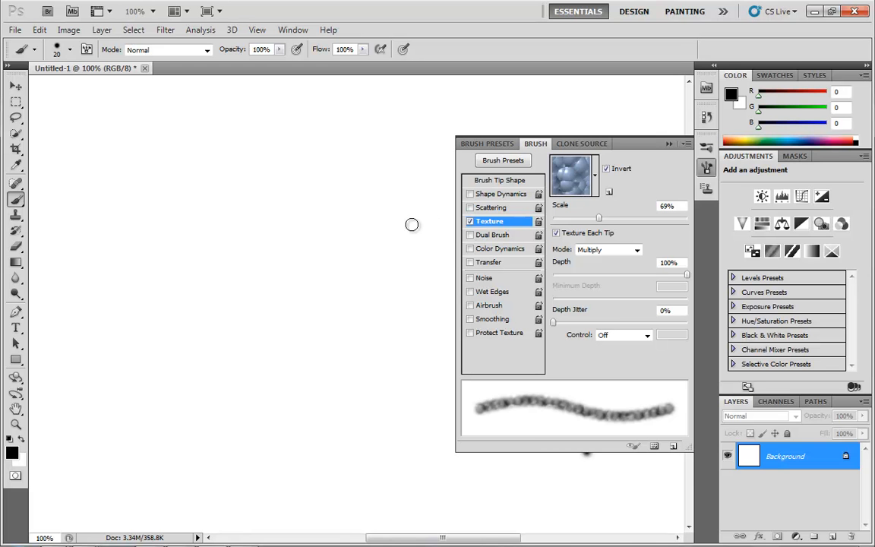
{"action": "left_click", "coordinate": [568, 190]}
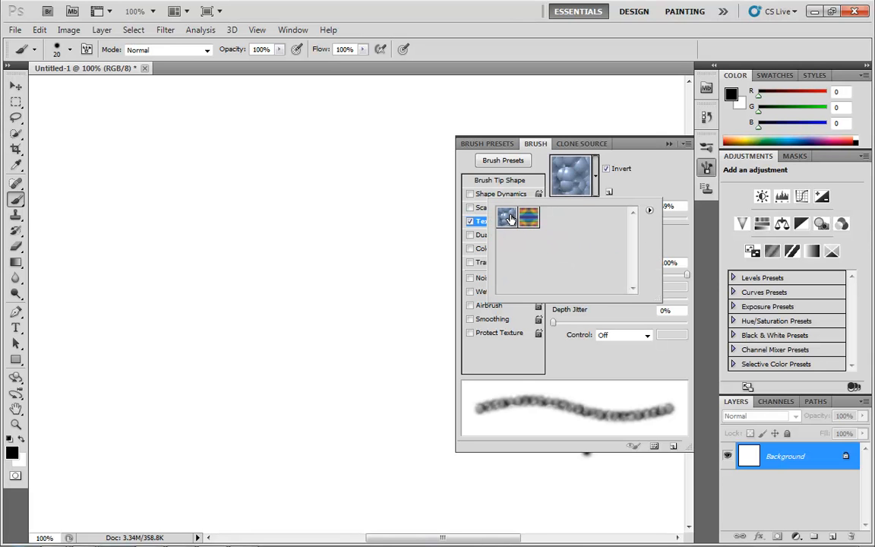
{"action": "left_click", "coordinate": [573, 181]}
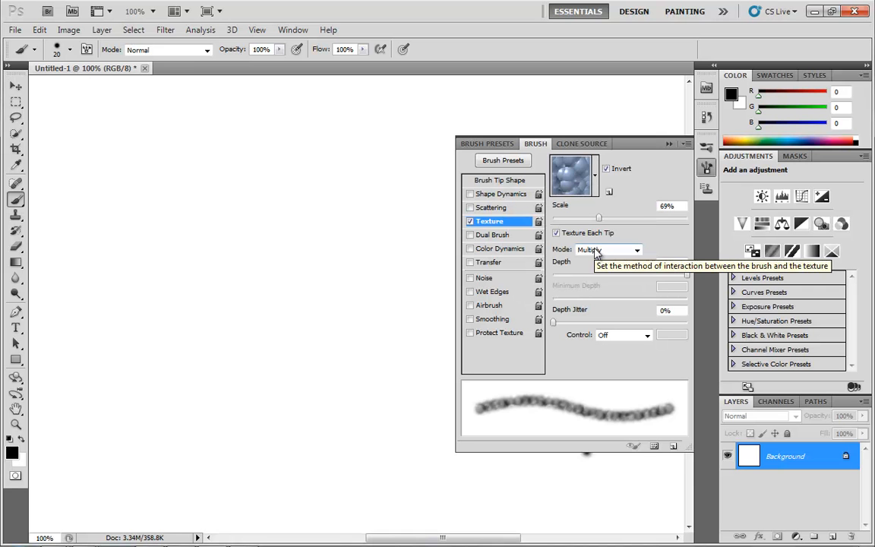
Enlarge the brush to 75 px and paint a zigzag stroke with the texture.
{"action": "left_click", "coordinate": [501, 181]}
{"action": "left_click", "coordinate": [604, 248]}
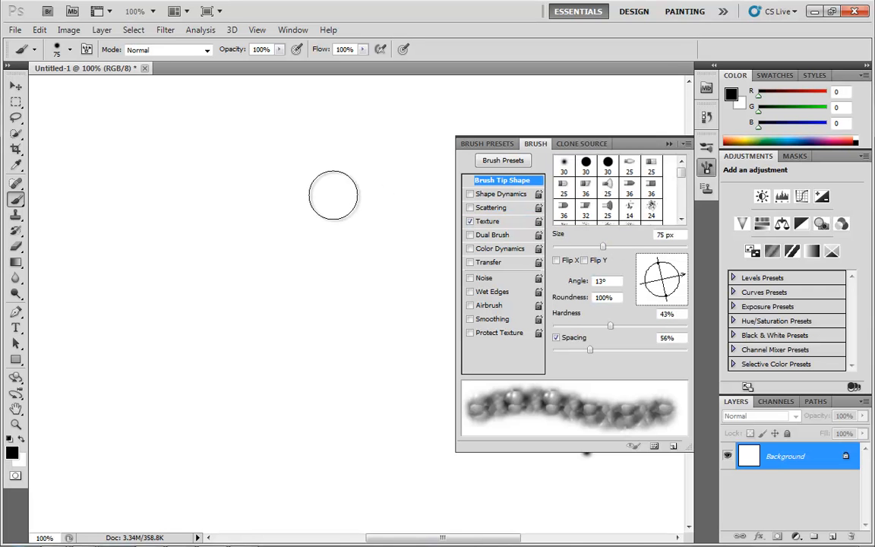
{"action": "mouse_move", "coordinate": [389, 179]}
{"action": "left_mouse_down"}
{"action": "mouse_move", "coordinate": [256, 209]}
{"action": "mouse_move", "coordinate": [210, 251]}
{"action": "mouse_move", "coordinate": [223, 306]}
{"action": "mouse_move", "coordinate": [282, 268]}
{"action": "mouse_move", "coordinate": [332, 297]}
{"action": "mouse_move", "coordinate": [283, 347]}
{"action": "mouse_move", "coordinate": [408, 420]}
{"action": "left_mouse_up"}
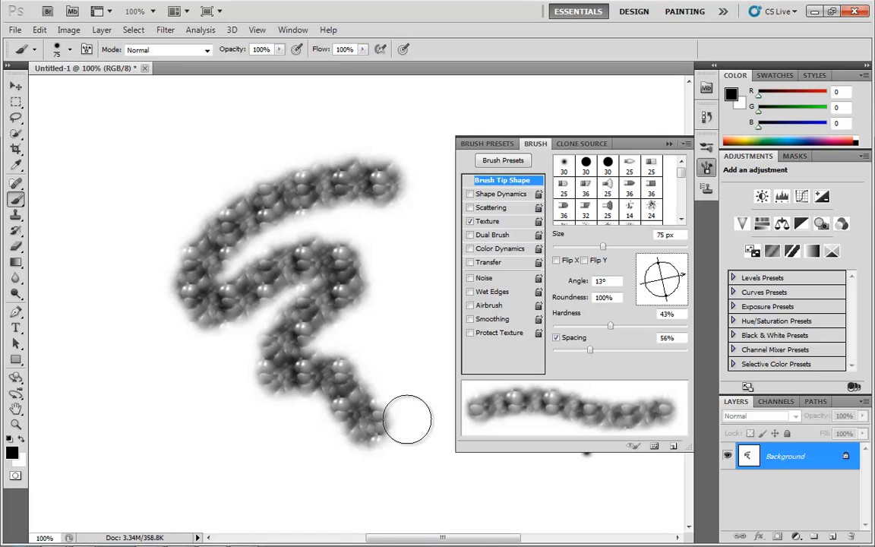
Set the texture scale to 27% in the brush's Texture settings.
{"action": "left_click", "coordinate": [492, 221]}
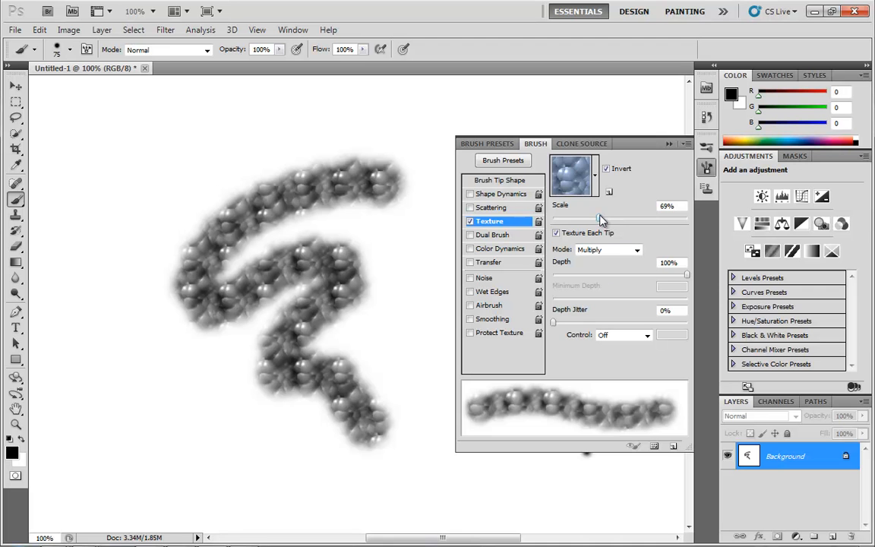
{"action": "mouse_move", "coordinate": [600, 219]}
{"action": "left_mouse_down"}
{"action": "mouse_move", "coordinate": [660, 219]}
{"action": "mouse_move", "coordinate": [556, 220]}
{"action": "mouse_move", "coordinate": [584, 219]}
{"action": "mouse_move", "coordinate": [572, 229]}
{"action": "left_mouse_up"}
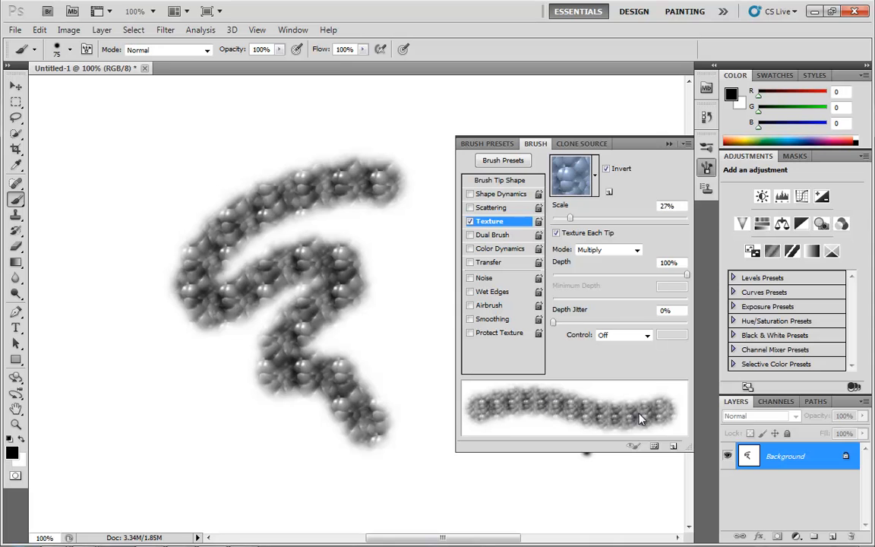
Try the Subtract, Color Dodge and Hard Mix texture modes, then return to Multiply with the depth at 100%.
{"action": "left_click", "coordinate": [617, 251]}
{"action": "left_click", "coordinate": [604, 277]}
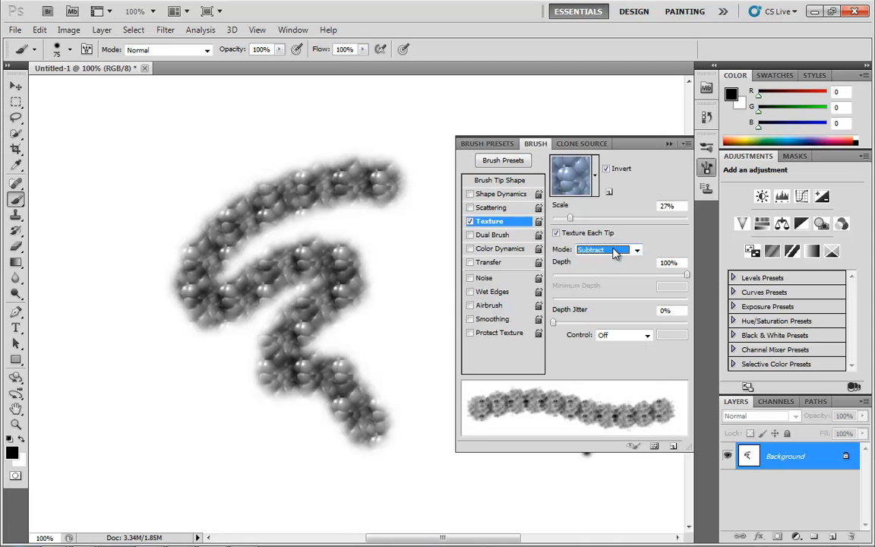
{"action": "left_click", "coordinate": [616, 250]}
{"action": "left_click", "coordinate": [608, 304]}
{"action": "left_click", "coordinate": [607, 252]}
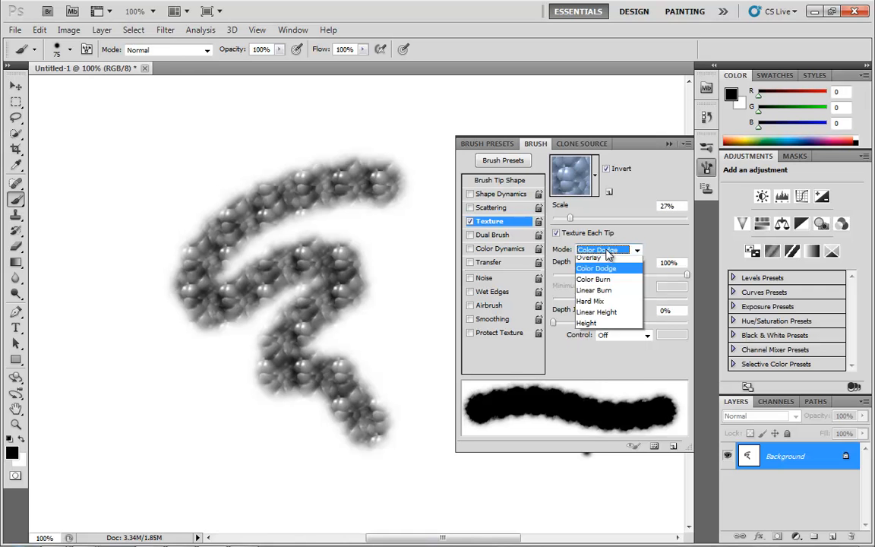
{"action": "left_click", "coordinate": [602, 337]}
{"action": "left_click", "coordinate": [627, 255]}
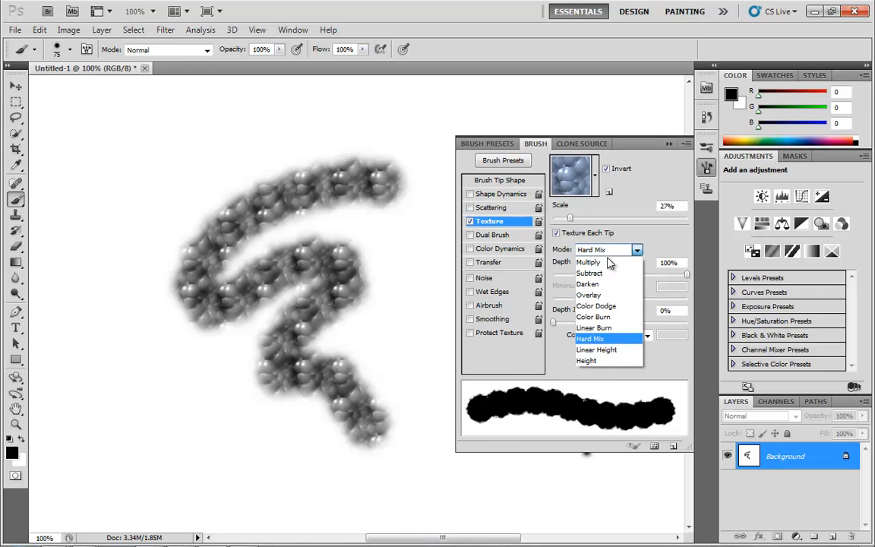
{"action": "left_click", "coordinate": [610, 269]}
{"action": "mouse_move", "coordinate": [625, 275]}
{"action": "left_mouse_down"}
{"action": "mouse_move", "coordinate": [539, 275]}
{"action": "mouse_move", "coordinate": [689, 284]}
{"action": "left_mouse_up"}
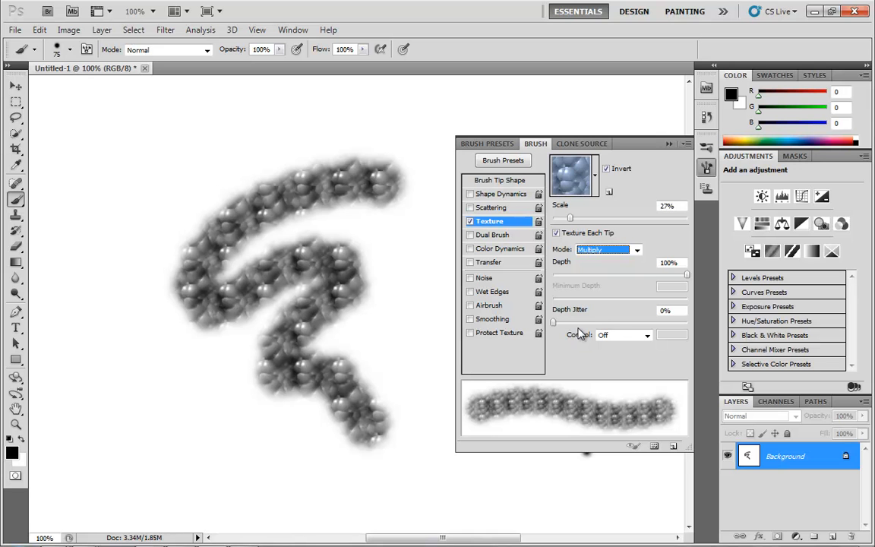
Undo the textured stroke and switch the brush from Texture to Dual Brush.
{"action": "left_click", "coordinate": [470, 223]}
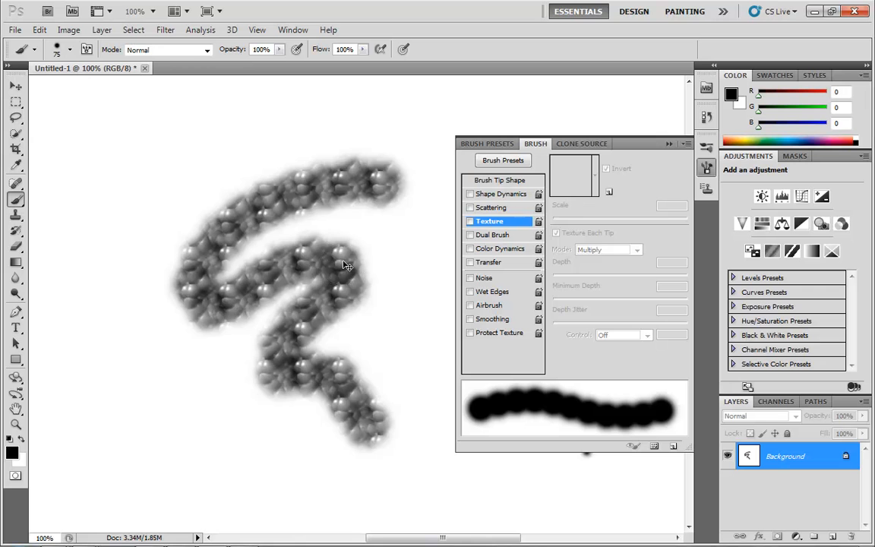
{"action": "key", "text": "ctrl+z"}
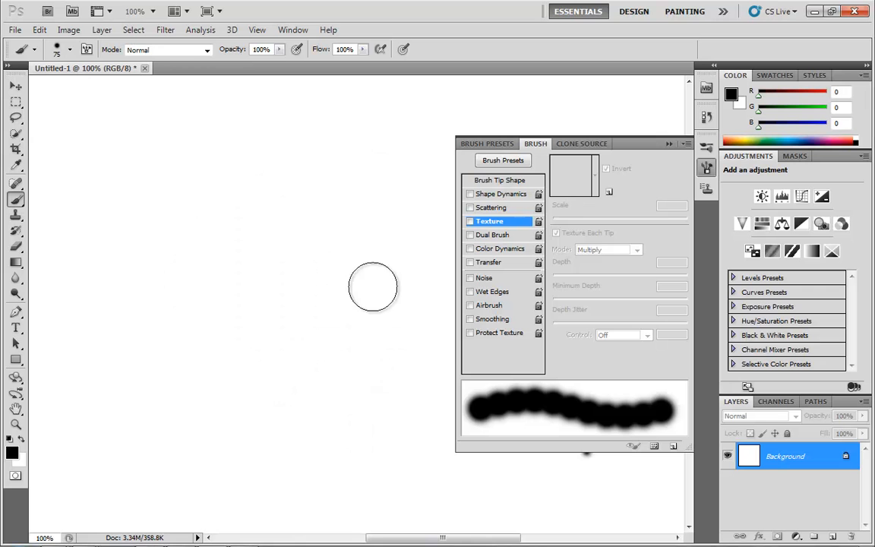
{"action": "left_click", "coordinate": [495, 237]}
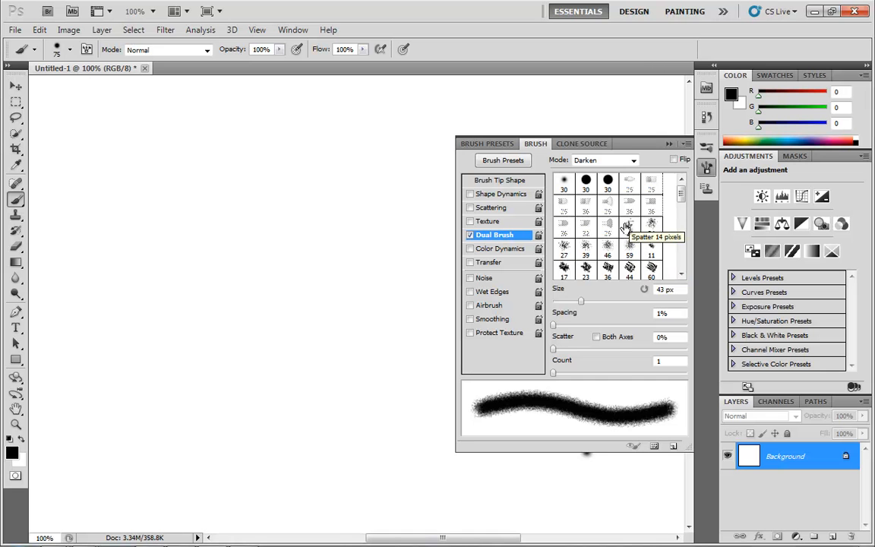
Choose the soft round 30 px tip as the primary brush tip and set its spacing to 85%.
{"action": "left_click", "coordinate": [518, 183]}
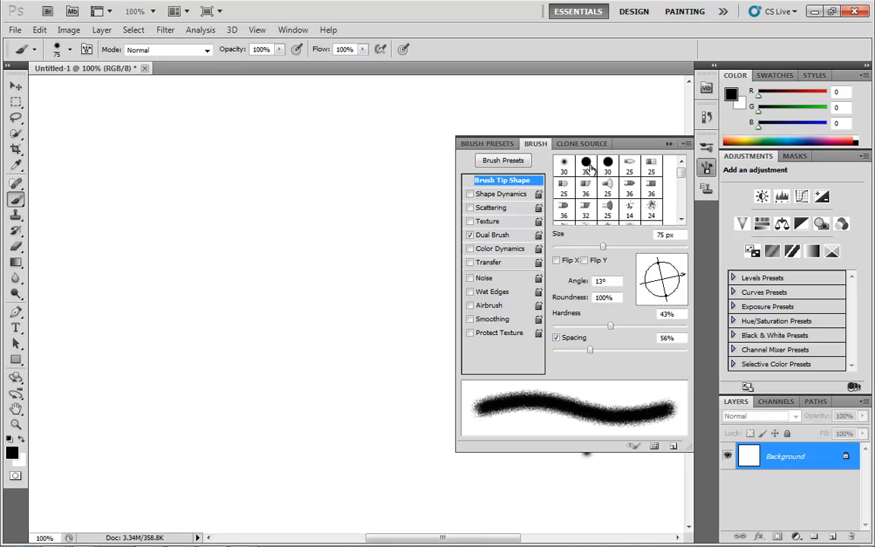
{"action": "left_click", "coordinate": [563, 166]}
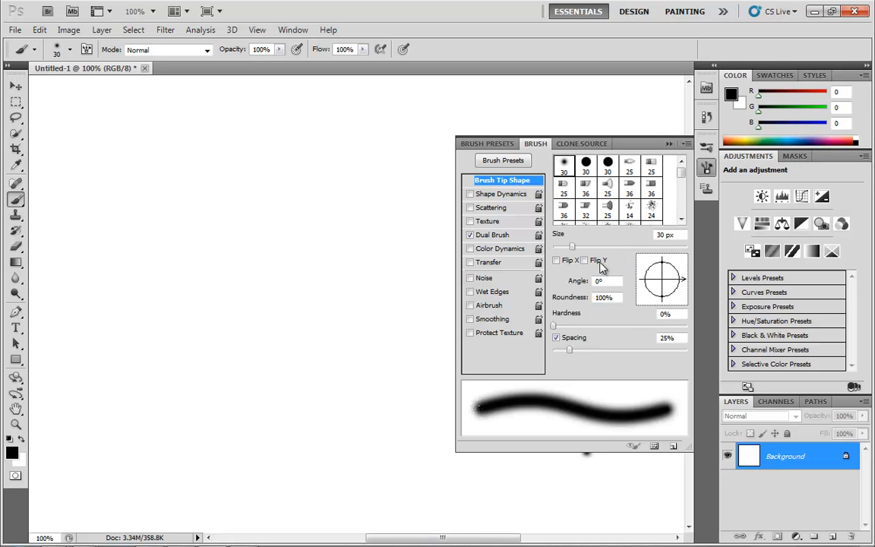
{"action": "left_click_drag", "start_coordinate": [571, 352], "coordinate": [609, 353]}
Pick the rough 36-pixel tip for the Dual Brush, and set its size to 89 px and spacing to 120%.
{"action": "left_click", "coordinate": [502, 237]}
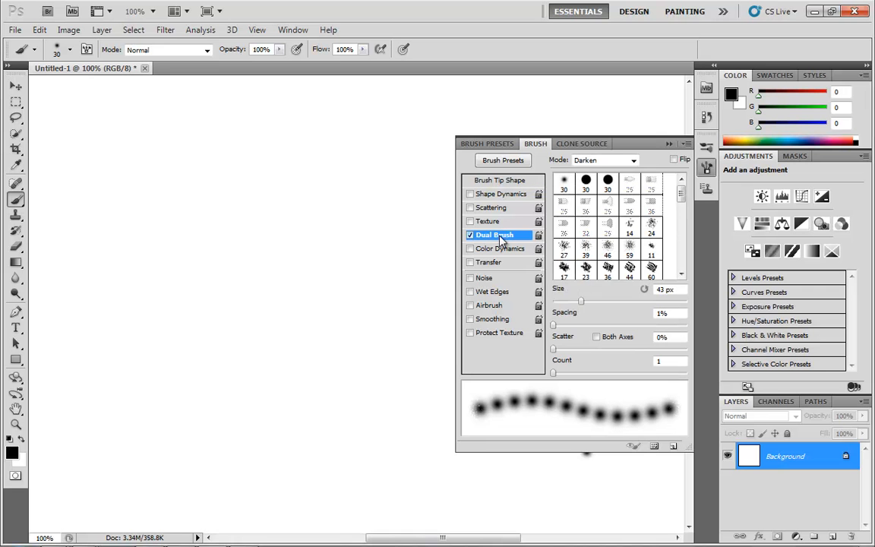
{"action": "left_click", "coordinate": [608, 270]}
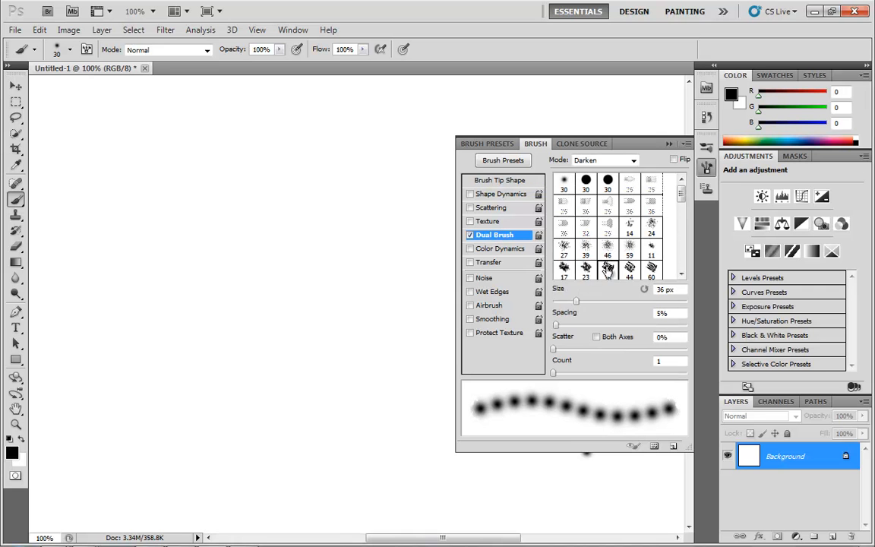
{"action": "left_click_drag", "start_coordinate": [647, 306], "coordinate": [612, 305]}
{"action": "left_click_drag", "start_coordinate": [557, 327], "coordinate": [629, 338]}
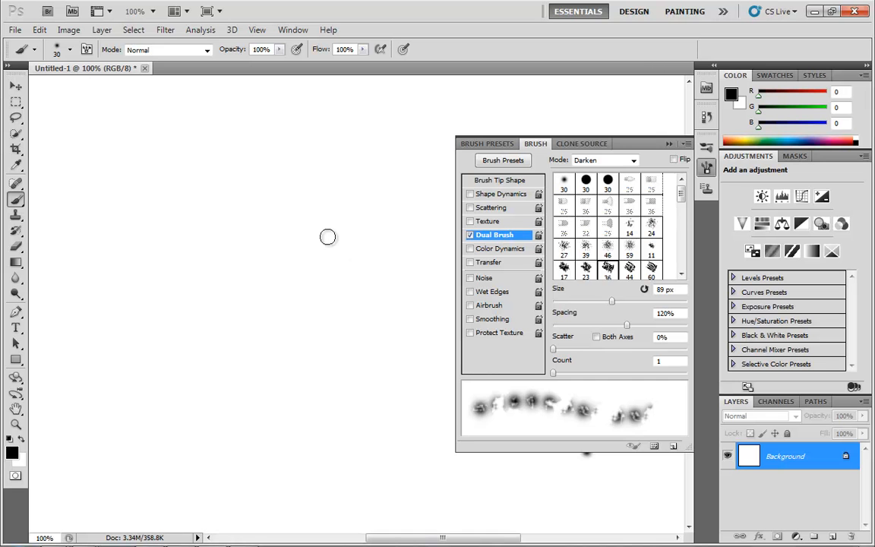
Set the primary tip's spacing to 32%, paint a curved test stroke with the dual brush, and undo it.
{"action": "left_click", "coordinate": [494, 183]}
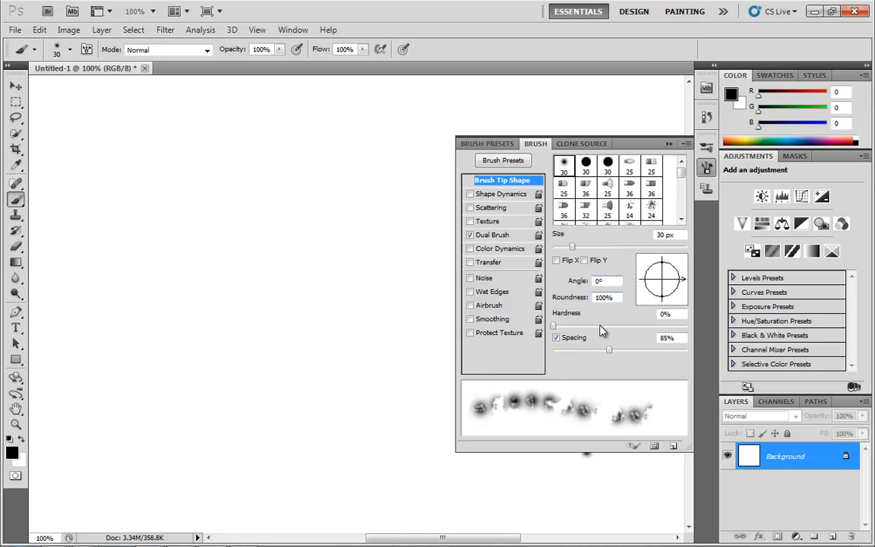
{"action": "left_click_drag", "start_coordinate": [600, 350], "coordinate": [574, 351]}
{"action": "mouse_move", "coordinate": [282, 163]}
{"action": "left_mouse_down"}
{"action": "mouse_move", "coordinate": [252, 199]}
{"action": "mouse_move", "coordinate": [266, 428]}
{"action": "mouse_move", "coordinate": [319, 225]}
{"action": "left_mouse_up"}
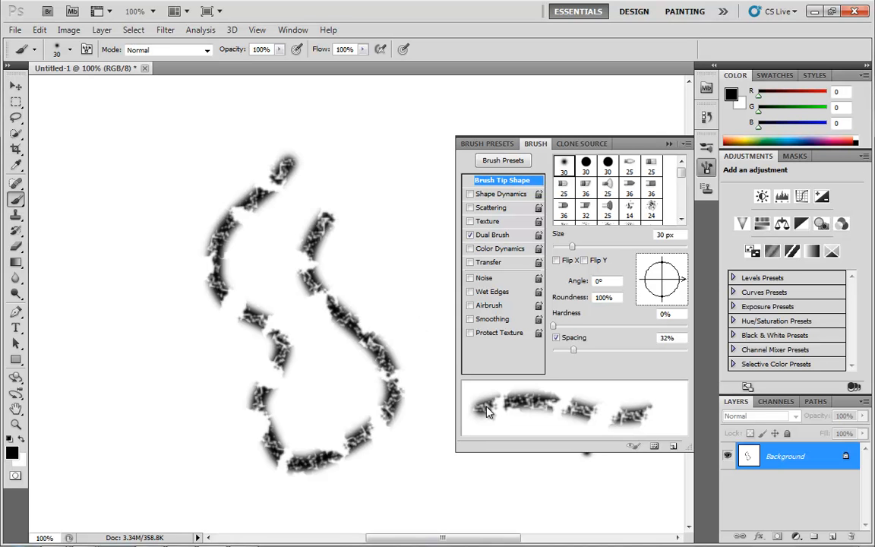
{"action": "key", "text": "ctrl+z"}
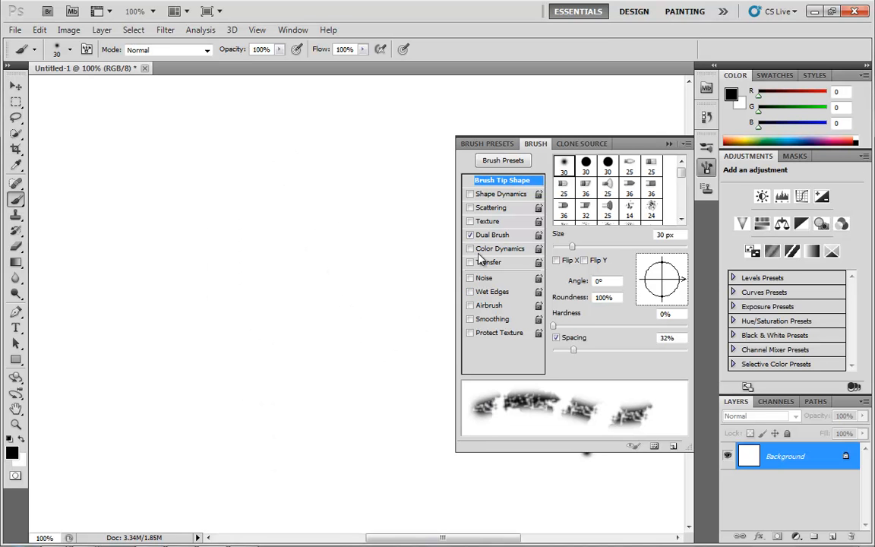
Turn off Dual Brush and enable Color Dynamics for the brush.
{"action": "left_click", "coordinate": [469, 237]}
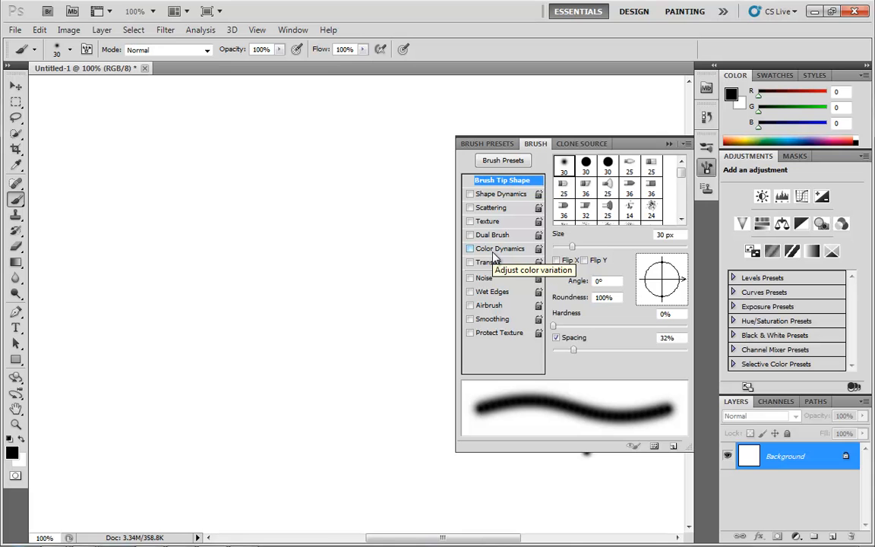
{"action": "left_click", "coordinate": [495, 251]}
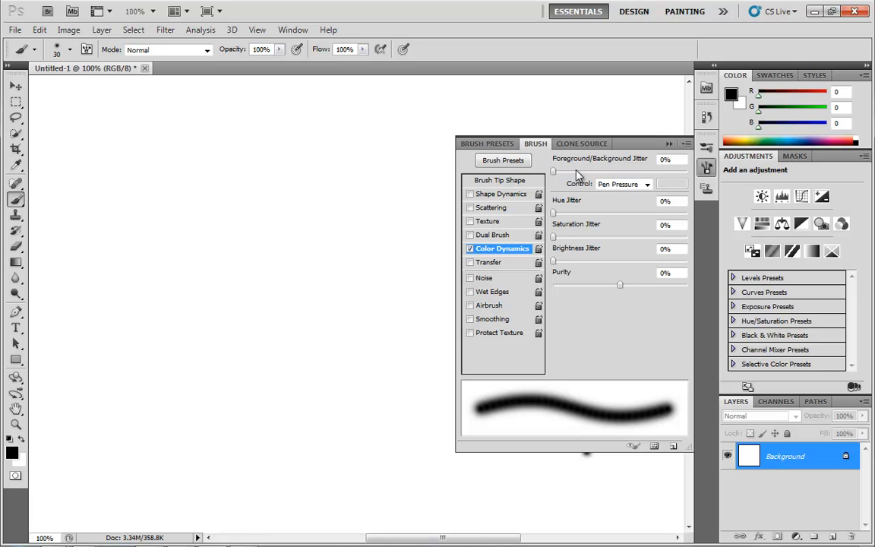
Set the foreground color to pure red (R 255, G 0, B 0).
{"action": "left_click", "coordinate": [11, 453]}
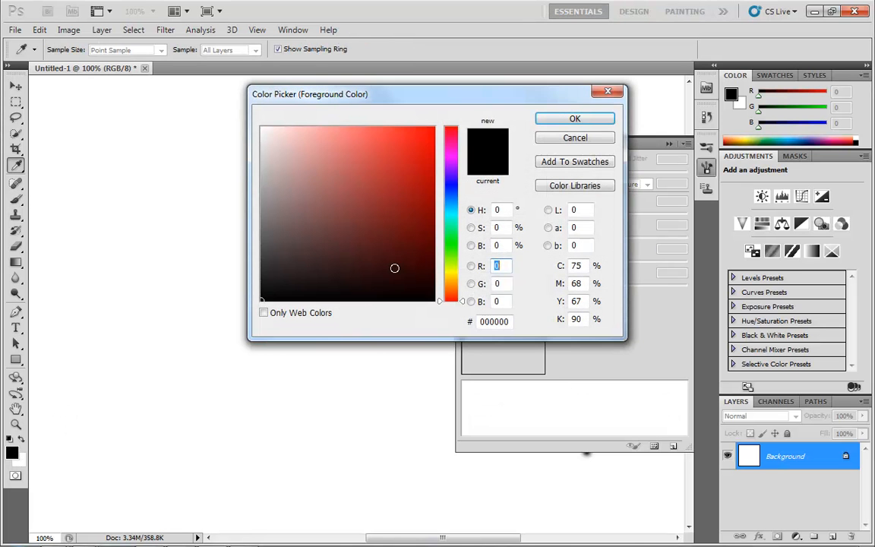
{"action": "left_click_drag", "start_coordinate": [405, 253], "coordinate": [465, 120]}
{"action": "left_click", "coordinate": [558, 120]}
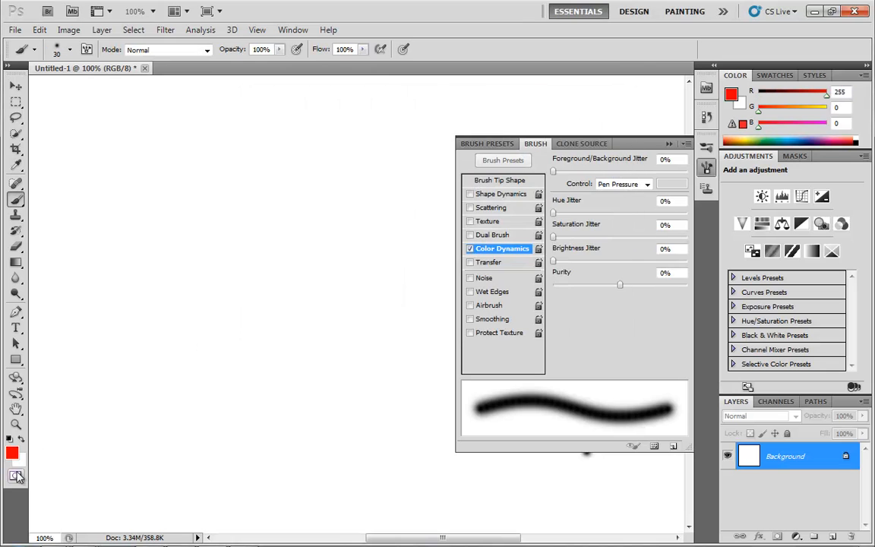
Set the background color to a fully saturated bright green.
{"action": "left_click", "coordinate": [18, 465]}
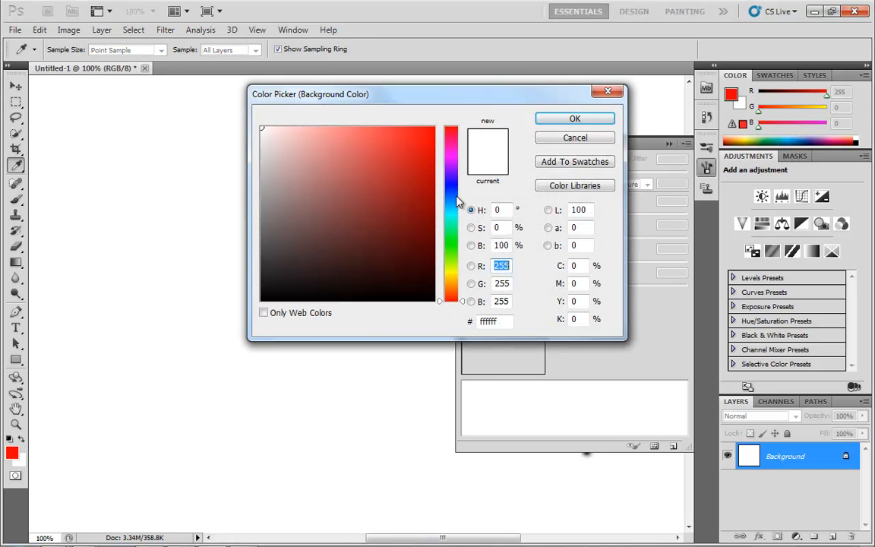
{"action": "left_click", "coordinate": [449, 245]}
{"action": "left_click_drag", "start_coordinate": [404, 159], "coordinate": [463, 120]}
{"action": "left_click", "coordinate": [579, 121]}
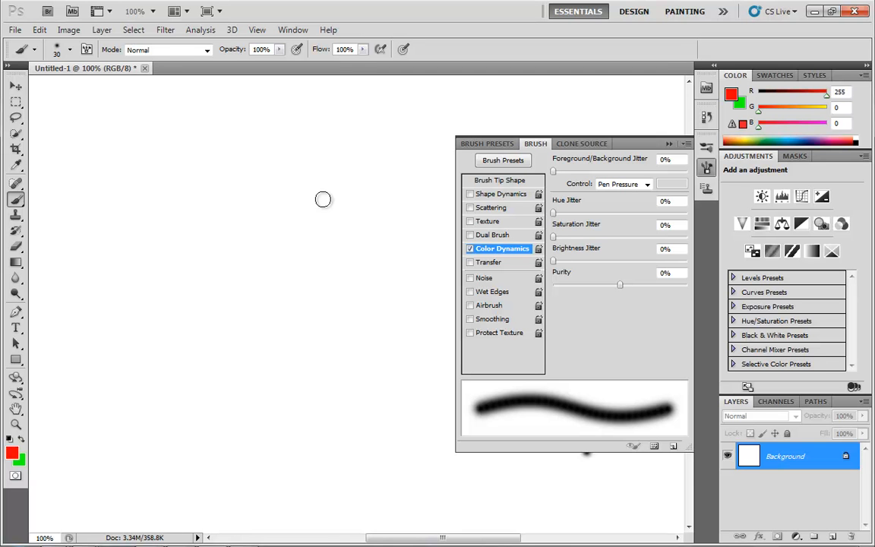
Set Foreground/Background Jitter to 100% with its control Off, paint a looping test stroke, and undo it.
{"action": "left_click_drag", "start_coordinate": [588, 171], "coordinate": [688, 173]}
{"action": "left_click", "coordinate": [645, 185]}
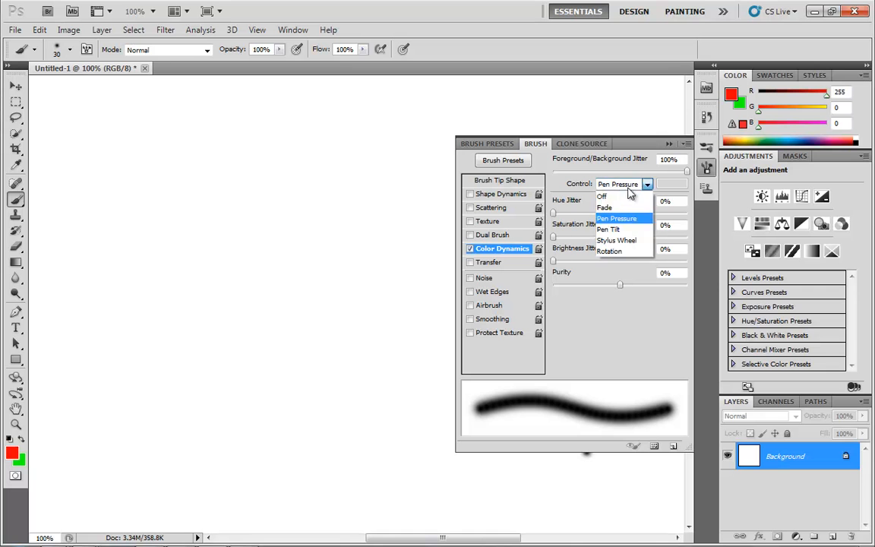
{"action": "left_click", "coordinate": [612, 191]}
{"action": "mouse_move", "coordinate": [312, 207]}
{"action": "left_mouse_down"}
{"action": "mouse_move", "coordinate": [241, 260]}
{"action": "mouse_move", "coordinate": [202, 320]}
{"action": "mouse_move", "coordinate": [187, 386]}
{"action": "mouse_move", "coordinate": [274, 428]}
{"action": "mouse_move", "coordinate": [382, 347]}
{"action": "mouse_move", "coordinate": [384, 234]}
{"action": "mouse_move", "coordinate": [288, 342]}
{"action": "mouse_move", "coordinate": [353, 197]}
{"action": "mouse_move", "coordinate": [233, 153]}
{"action": "mouse_move", "coordinate": [124, 242]}
{"action": "mouse_move", "coordinate": [130, 370]}
{"action": "mouse_move", "coordinate": [193, 418]}
{"action": "mouse_move", "coordinate": [364, 465]}
{"action": "mouse_move", "coordinate": [440, 385]}
{"action": "left_mouse_up"}
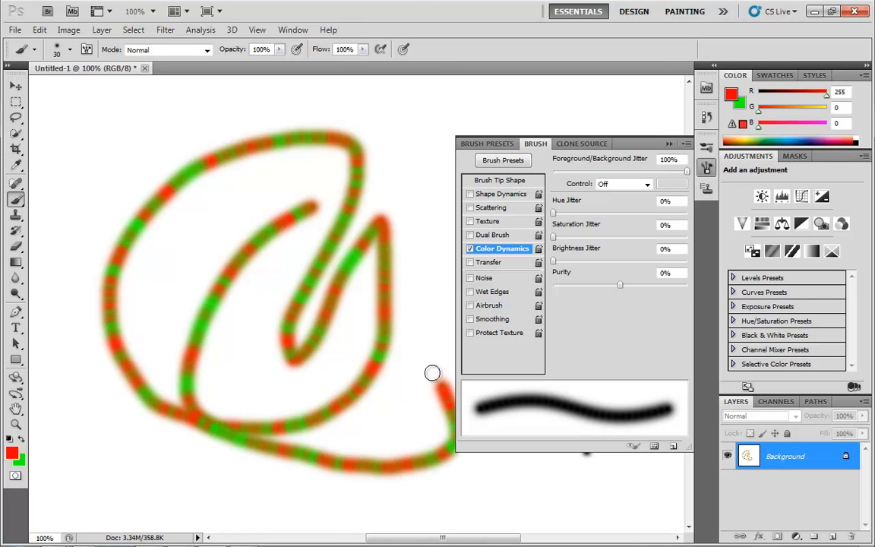
{"action": "key", "text": "ctrl+z"}
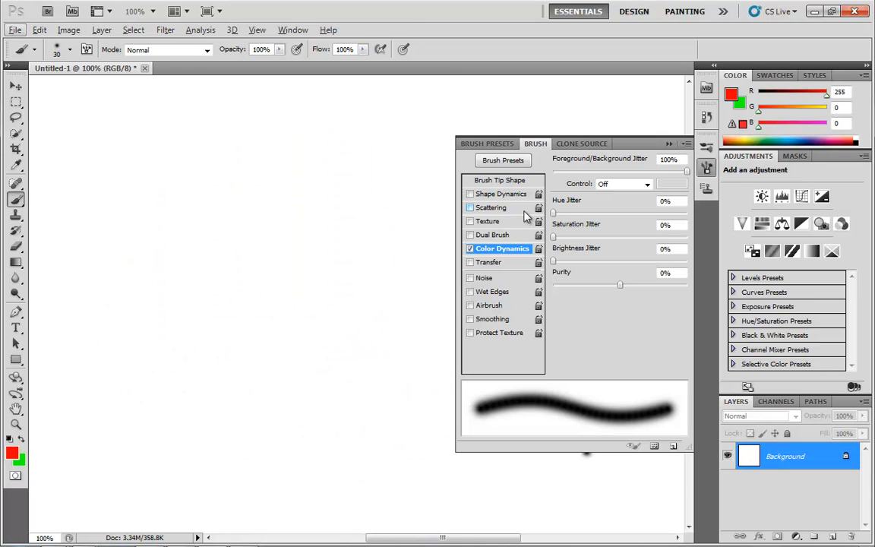
Reset Foreground/Background Jitter to 0% and set its control to Pen Pressure.
{"action": "left_click_drag", "start_coordinate": [627, 171], "coordinate": [502, 175]}
{"action": "left_click", "coordinate": [623, 184]}
{"action": "left_click", "coordinate": [570, 192]}
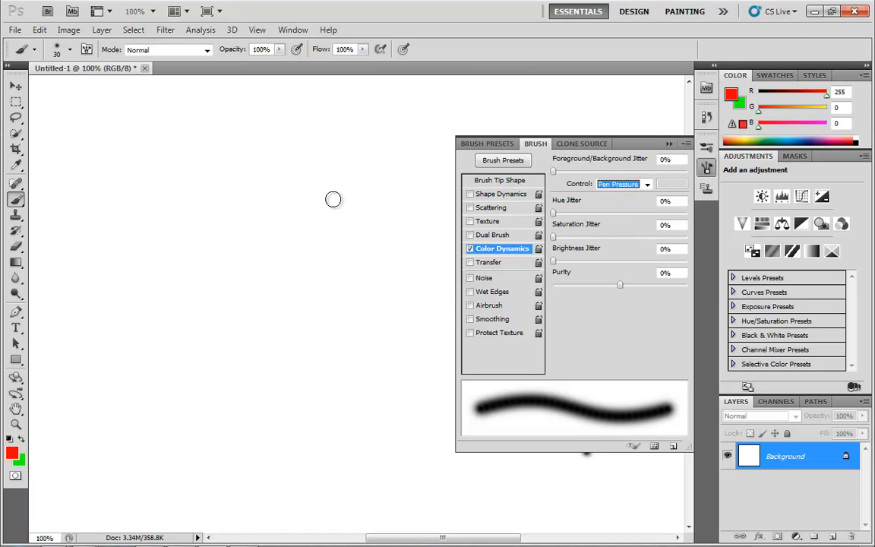
Enlarge the brush to 100 px, paint and undo test marks on the canvas, and turn off Color Dynamics.
{"action": "key", "text": "bracketright"}
{"action": "key", "text": "bracketright"}
{"action": "key", "text": "bracketright"}
{"action": "key", "text": "bracketright"}
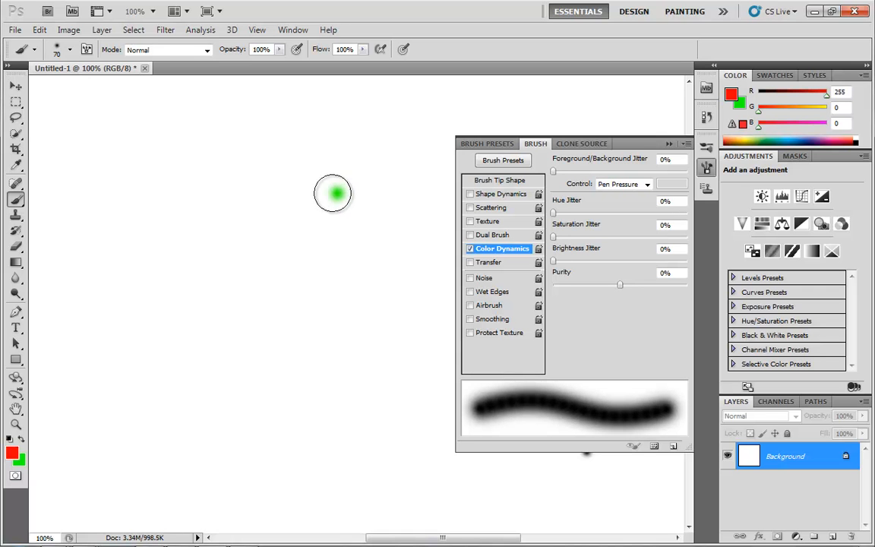
{"action": "key", "text": "bracketright"}
{"action": "key", "text": "bracketright"}
{"action": "key", "text": "bracketright"}
{"action": "mouse_move", "coordinate": [336, 190]}
{"action": "left_mouse_down"}
{"action": "mouse_move", "coordinate": [201, 236]}
{"action": "mouse_move", "coordinate": [168, 271]}
{"action": "mouse_move", "coordinate": [169, 314]}
{"action": "mouse_move", "coordinate": [189, 336]}
{"action": "mouse_move", "coordinate": [232, 330]}
{"action": "mouse_move", "coordinate": [362, 271]}
{"action": "mouse_move", "coordinate": [403, 285]}
{"action": "mouse_move", "coordinate": [400, 326]}
{"action": "mouse_move", "coordinate": [362, 371]}
{"action": "mouse_move", "coordinate": [273, 409]}
{"action": "mouse_move", "coordinate": [215, 475]}
{"action": "mouse_move", "coordinate": [230, 426]}
{"action": "mouse_move", "coordinate": [304, 387]}
{"action": "mouse_move", "coordinate": [330, 316]}
{"action": "left_mouse_up"}
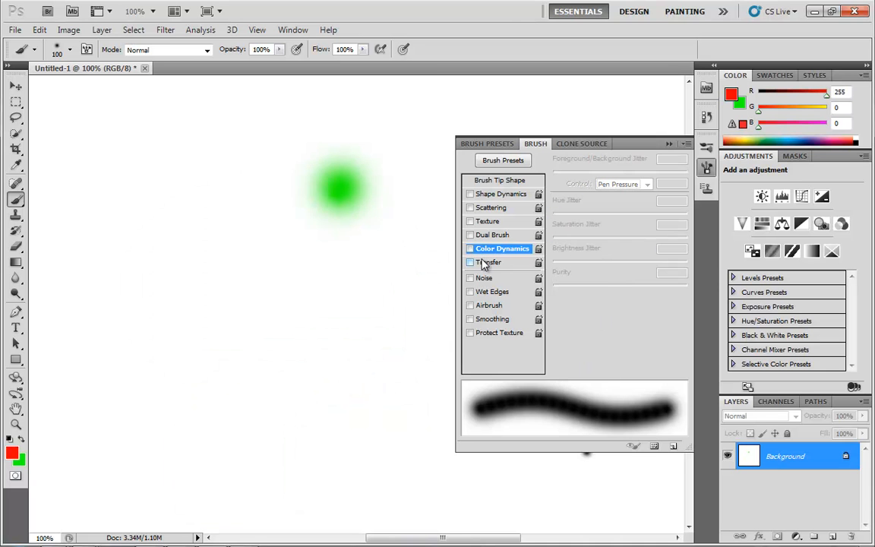
{"action": "key", "text": "ctrl+alt+z"}
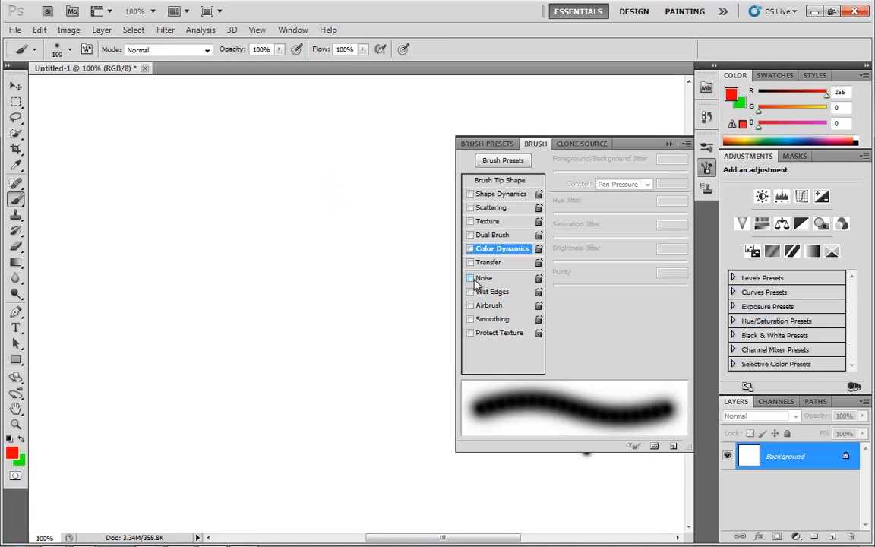
Paint and undo a test stroke using Transfer with 100% Opacity Jitter, and reset the jitter to 0% with Transfer turned off.
{"action": "left_click", "coordinate": [498, 265]}
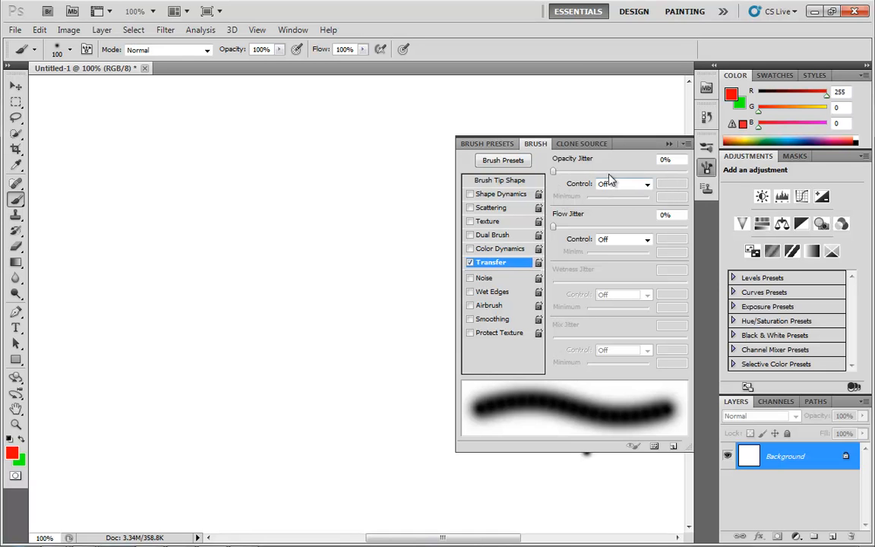
{"action": "mouse_move", "coordinate": [553, 170]}
{"action": "left_mouse_down"}
{"action": "mouse_move", "coordinate": [581, 161]}
{"action": "mouse_move", "coordinate": [687, 170]}
{"action": "left_mouse_up"}
{"action": "mouse_move", "coordinate": [290, 182]}
{"action": "left_mouse_down"}
{"action": "mouse_move", "coordinate": [197, 223]}
{"action": "mouse_move", "coordinate": [150, 260]}
{"action": "mouse_move", "coordinate": [136, 346]}
{"action": "mouse_move", "coordinate": [171, 387]}
{"action": "mouse_move", "coordinate": [293, 441]}
{"action": "mouse_move", "coordinate": [383, 431]}
{"action": "mouse_move", "coordinate": [390, 354]}
{"action": "mouse_move", "coordinate": [270, 349]}
{"action": "mouse_move", "coordinate": [257, 286]}
{"action": "mouse_move", "coordinate": [348, 261]}
{"action": "mouse_move", "coordinate": [406, 195]}
{"action": "mouse_move", "coordinate": [370, 145]}
{"action": "mouse_move", "coordinate": [289, 116]}
{"action": "mouse_move", "coordinate": [159, 146]}
{"action": "mouse_move", "coordinate": [31, 245]}
{"action": "mouse_move", "coordinate": [101, 366]}
{"action": "mouse_move", "coordinate": [199, 472]}
{"action": "mouse_move", "coordinate": [310, 494]}
{"action": "mouse_move", "coordinate": [460, 494]}
{"action": "left_mouse_up"}
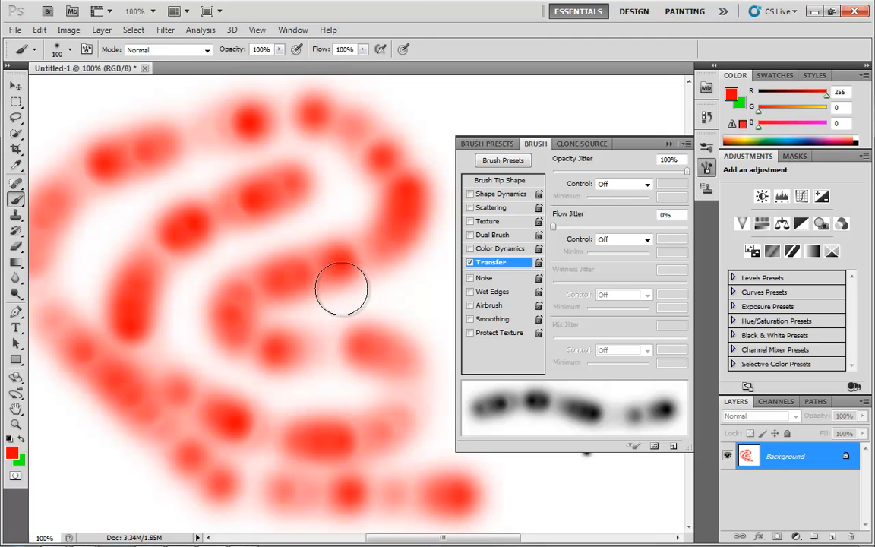
{"action": "key", "text": "ctrl+z"}
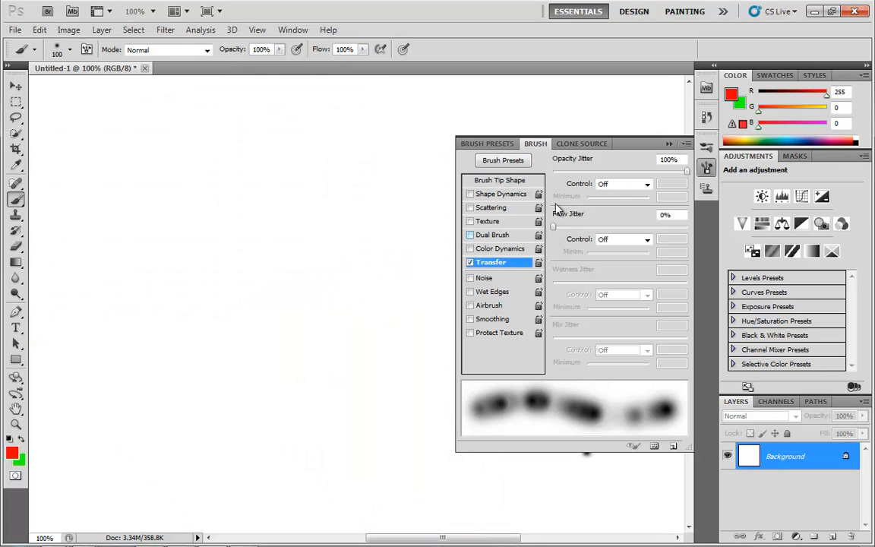
{"action": "left_click_drag", "start_coordinate": [609, 172], "coordinate": [554, 171]}
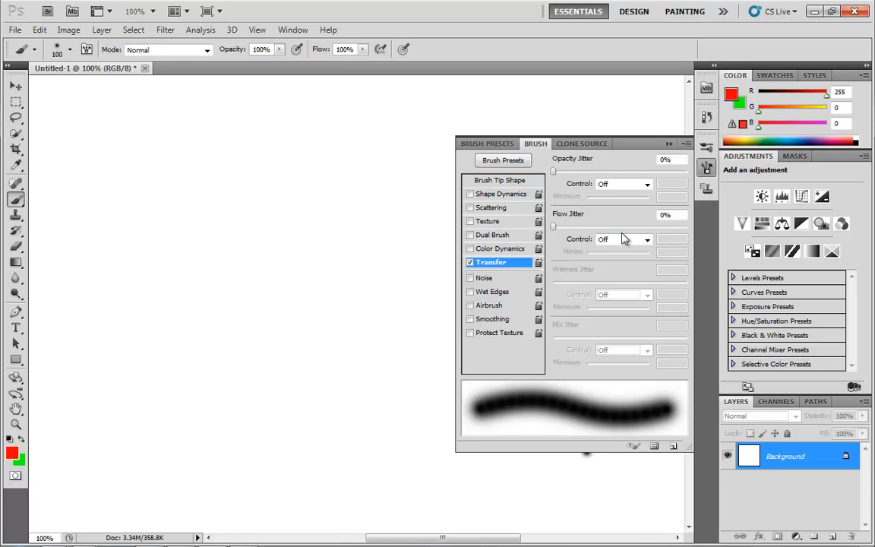
{"action": "left_click", "coordinate": [471, 263]}
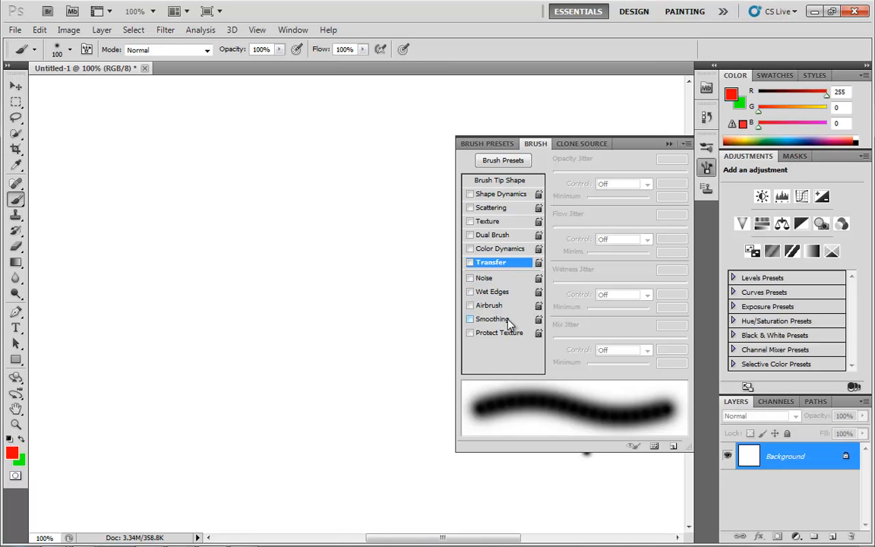
Preview the Noise option, and paint a test shape with Wet Edges, undoing the shape and turning both options off.
{"action": "left_click", "coordinate": [470, 278]}
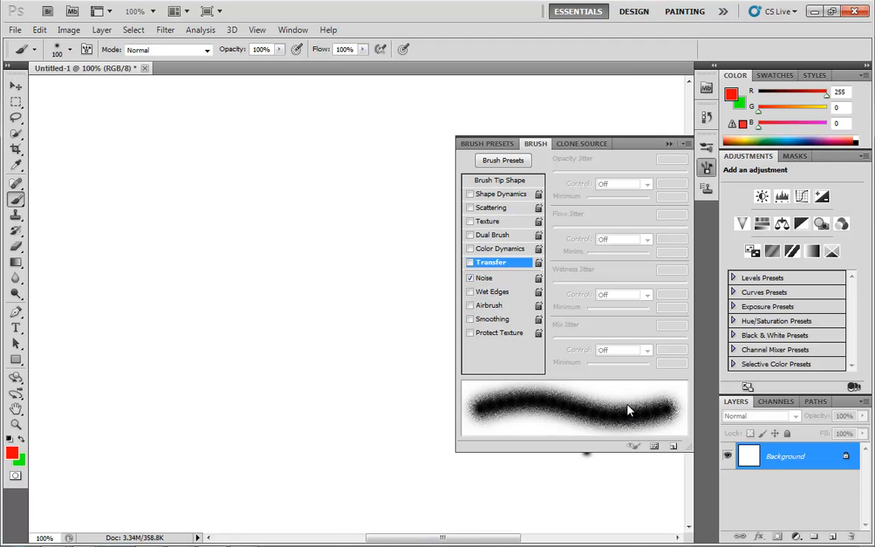
{"action": "left_click", "coordinate": [488, 279]}
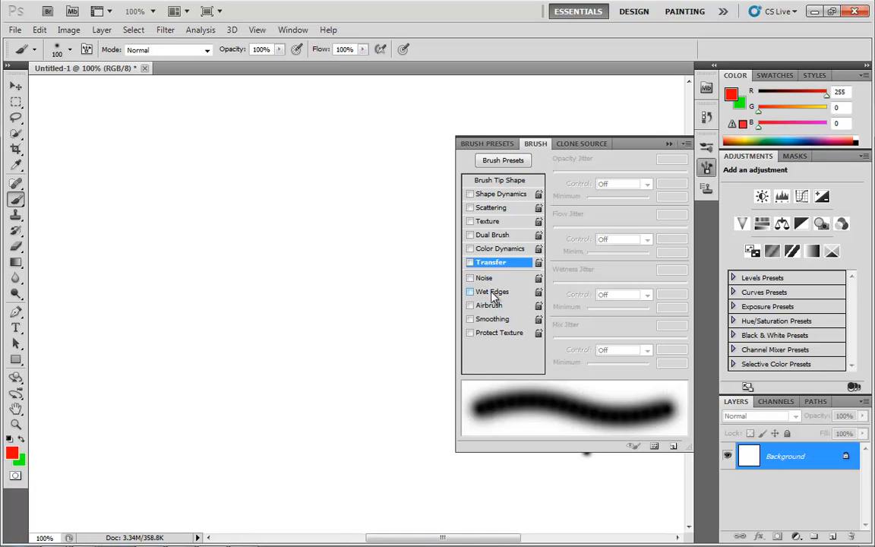
{"action": "left_click", "coordinate": [489, 292]}
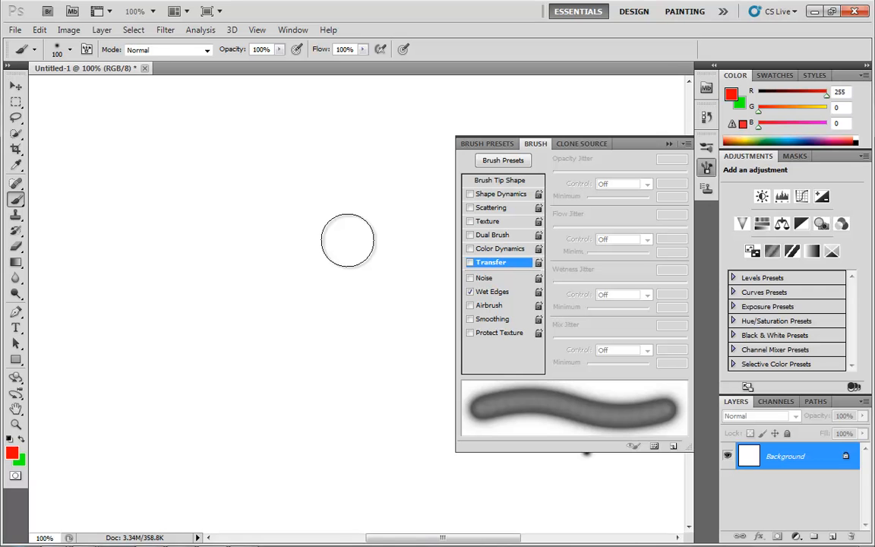
{"action": "mouse_move", "coordinate": [293, 183]}
{"action": "left_mouse_down"}
{"action": "mouse_move", "coordinate": [226, 240]}
{"action": "mouse_move", "coordinate": [245, 275]}
{"action": "mouse_move", "coordinate": [307, 246]}
{"action": "mouse_move", "coordinate": [322, 296]}
{"action": "mouse_move", "coordinate": [243, 326]}
{"action": "mouse_move", "coordinate": [177, 332]}
{"action": "mouse_move", "coordinate": [204, 371]}
{"action": "mouse_move", "coordinate": [263, 343]}
{"action": "mouse_move", "coordinate": [328, 345]}
{"action": "mouse_move", "coordinate": [93, 273]}
{"action": "mouse_move", "coordinate": [179, 289]}
{"action": "mouse_move", "coordinate": [155, 261]}
{"action": "mouse_move", "coordinate": [235, 264]}
{"action": "mouse_move", "coordinate": [336, 210]}
{"action": "mouse_move", "coordinate": [370, 179]}
{"action": "mouse_move", "coordinate": [355, 198]}
{"action": "mouse_move", "coordinate": [411, 199]}
{"action": "mouse_move", "coordinate": [375, 235]}
{"action": "mouse_move", "coordinate": [401, 267]}
{"action": "left_mouse_up"}
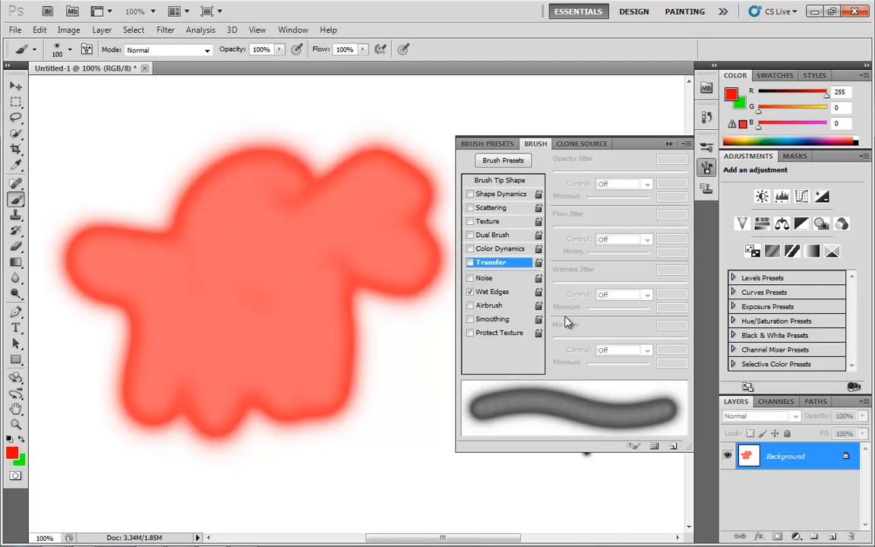
{"action": "left_click", "coordinate": [472, 292]}
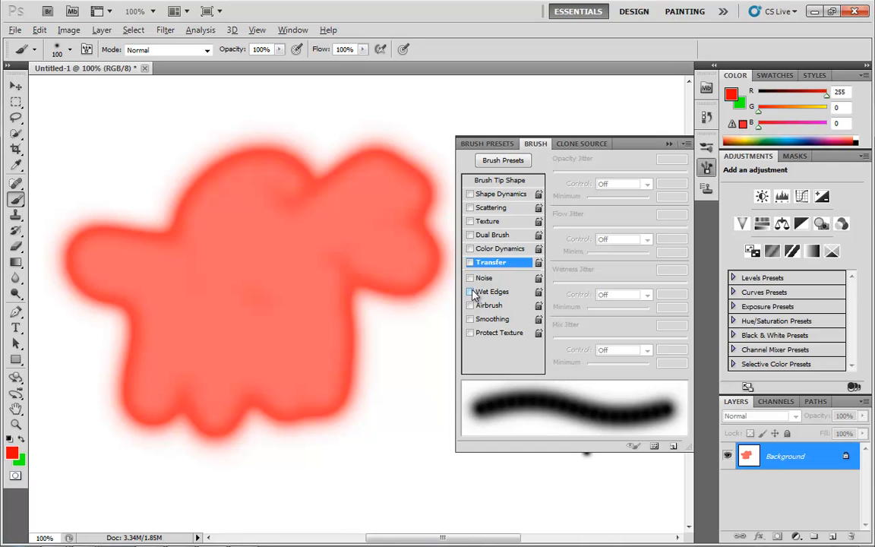
{"action": "key", "text": "ctrl+alt+z"}
Try the Airbrush option with flow lowered to 15%, restore flow to 100%, and turn Airbrush off.
{"action": "left_click", "coordinate": [482, 310]}
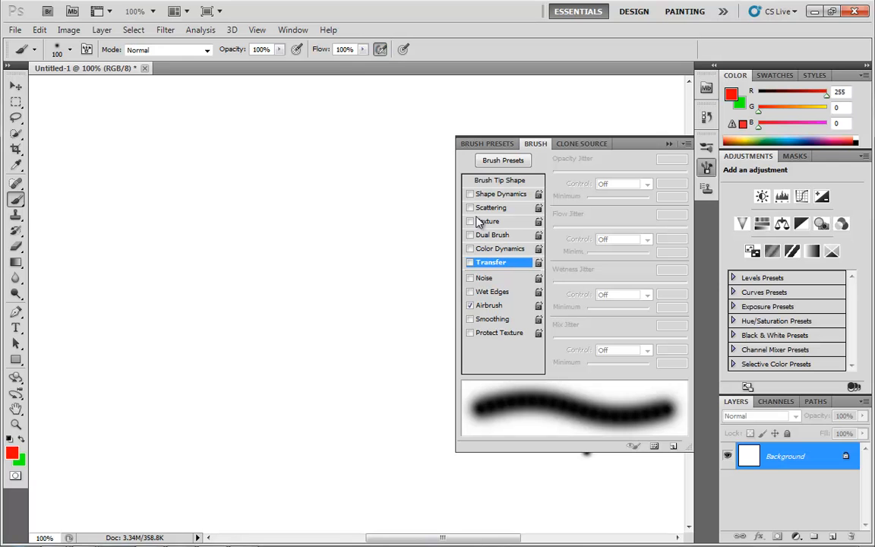
{"action": "left_click", "coordinate": [471, 305]}
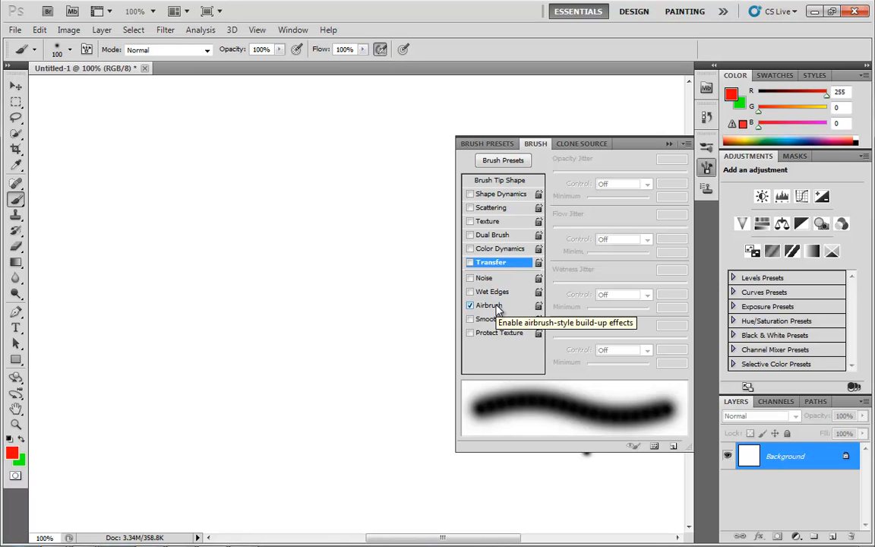
{"action": "left_click", "coordinate": [363, 51]}
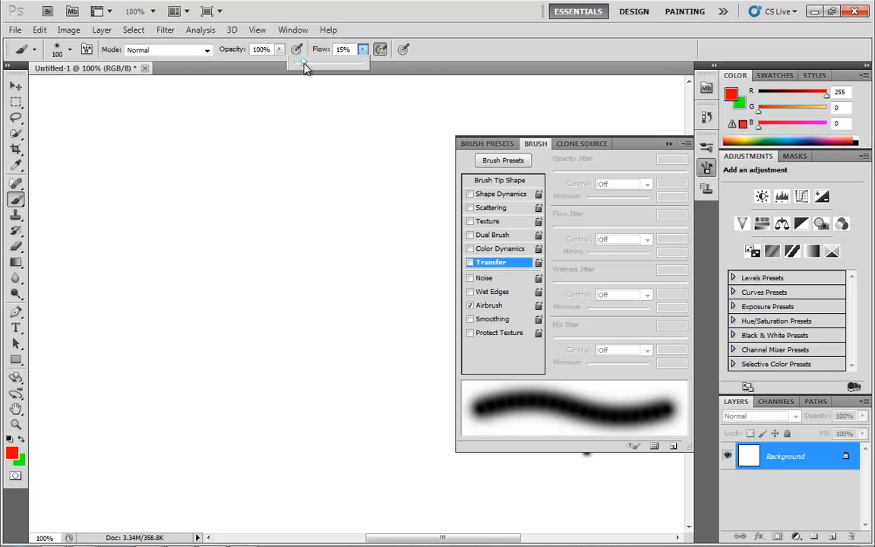
{"action": "left_click_drag", "start_coordinate": [304, 66], "coordinate": [356, 68]}
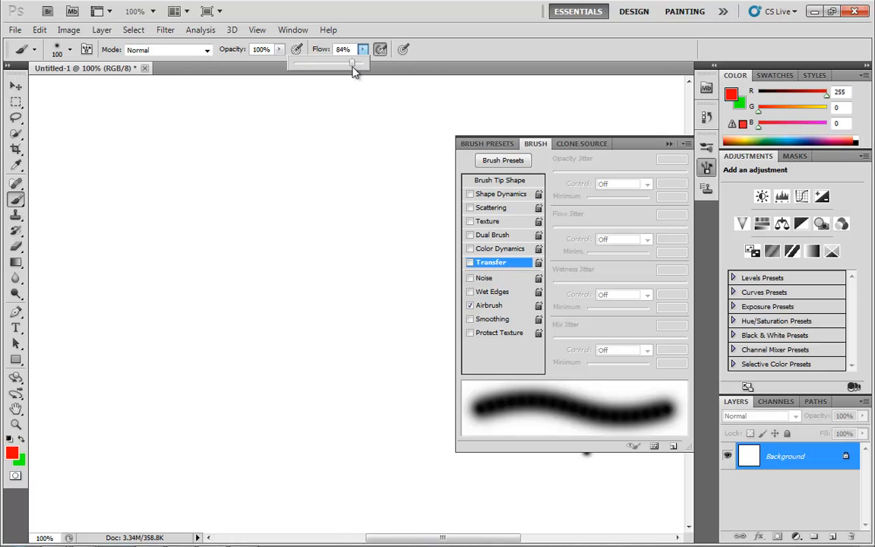
{"action": "left_click", "coordinate": [471, 306]}
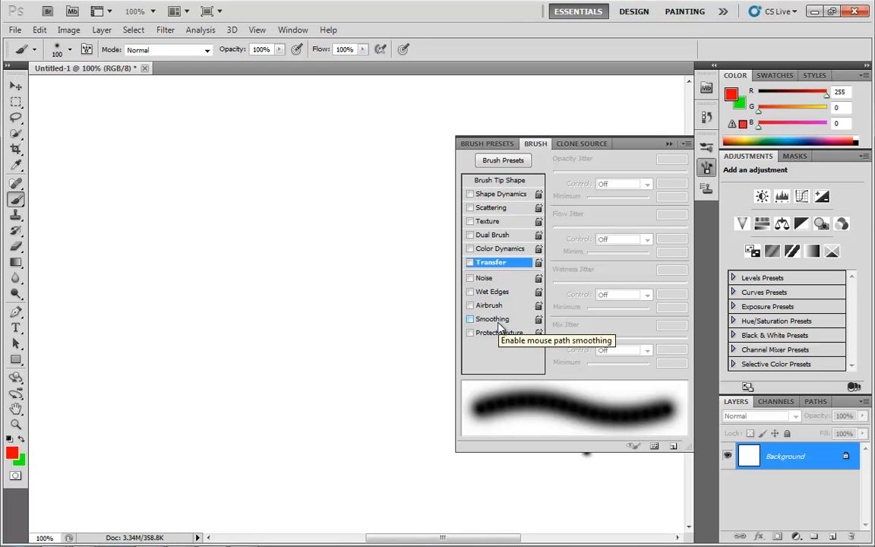
Choose the hard round 30-pixel brush tip and reduce its size to 7 px.
{"action": "left_click", "coordinate": [485, 180]}
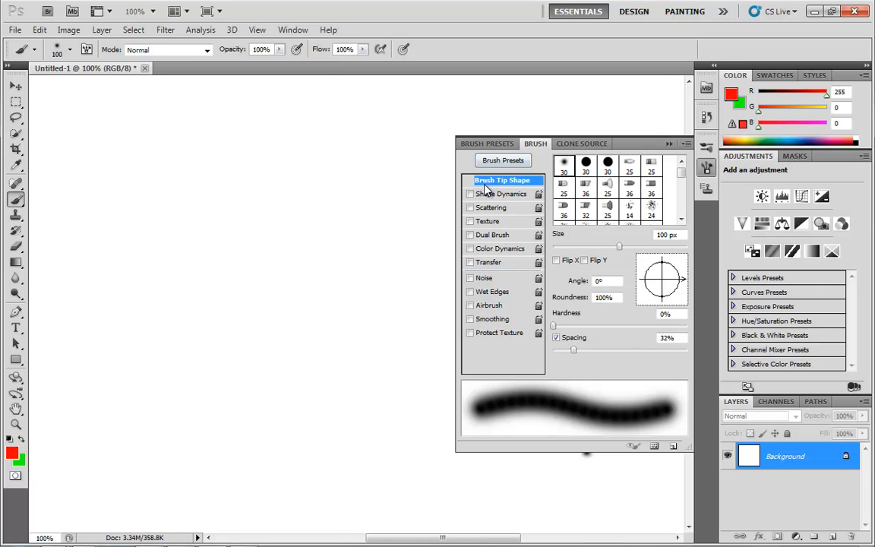
{"action": "left_click", "coordinate": [589, 173]}
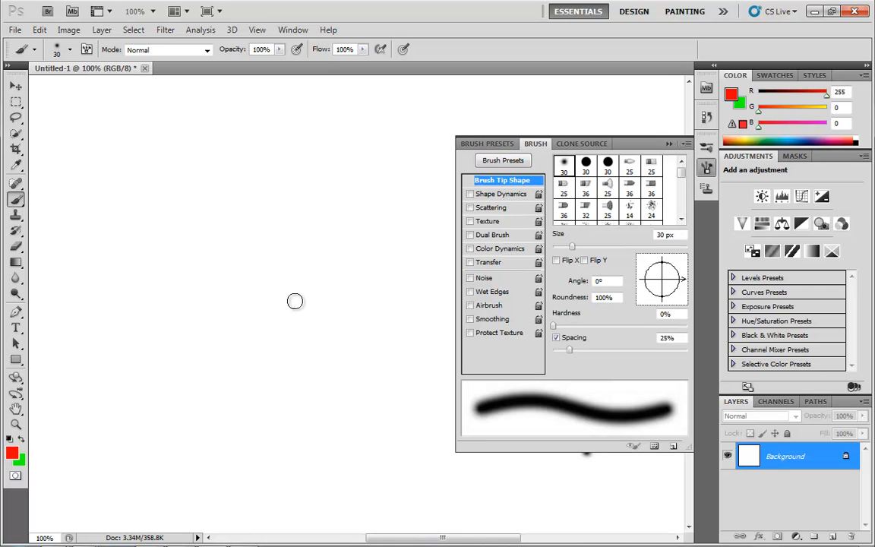
{"action": "left_click", "coordinate": [594, 166]}
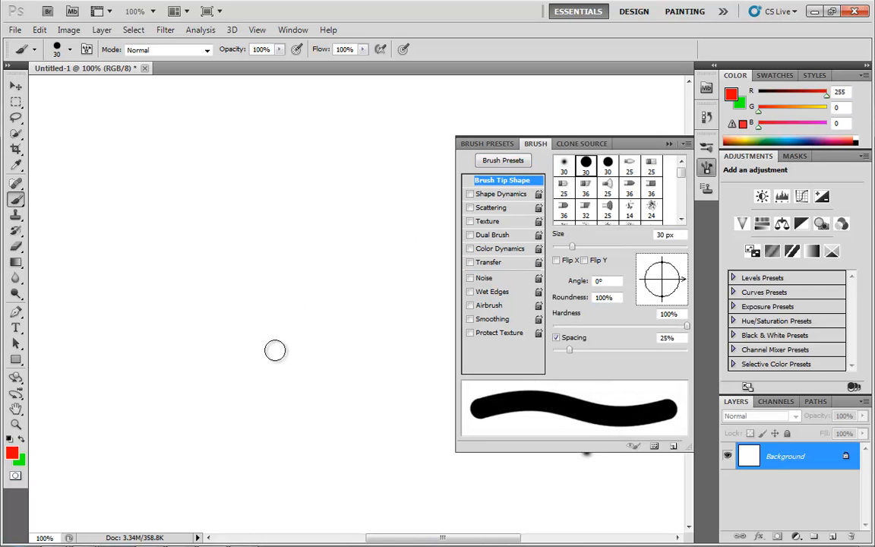
{"action": "key", "text": "bracketleft"}
{"action": "key", "text": "bracketleft"}
{"action": "key", "text": "bracketleft"}
{"action": "key", "text": "bracketleft"}
{"action": "key", "text": "bracketleft"}
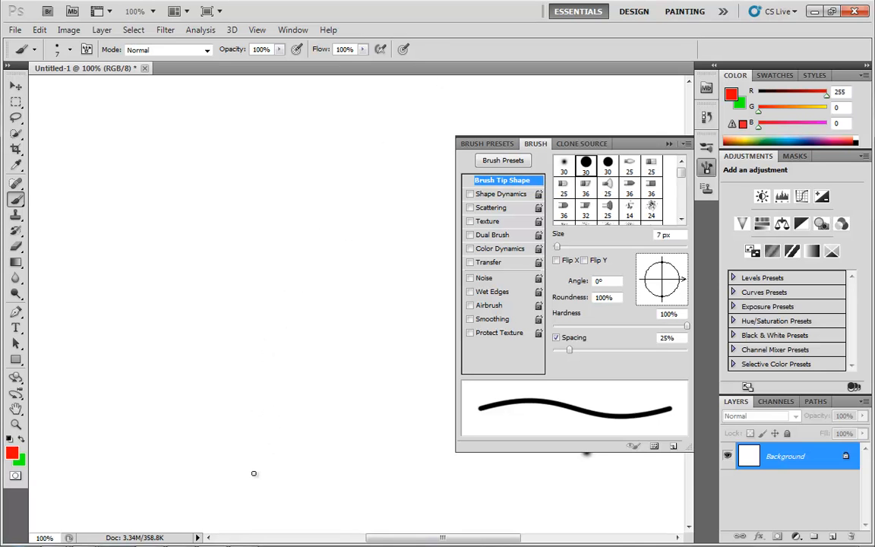
Paint a quick curved red stroke without Smoothing, undo it, and paint another wide C-shaped curve across the canvas.
{"action": "left_click_drag", "start_coordinate": [252, 477], "coordinate": [454, 48]}
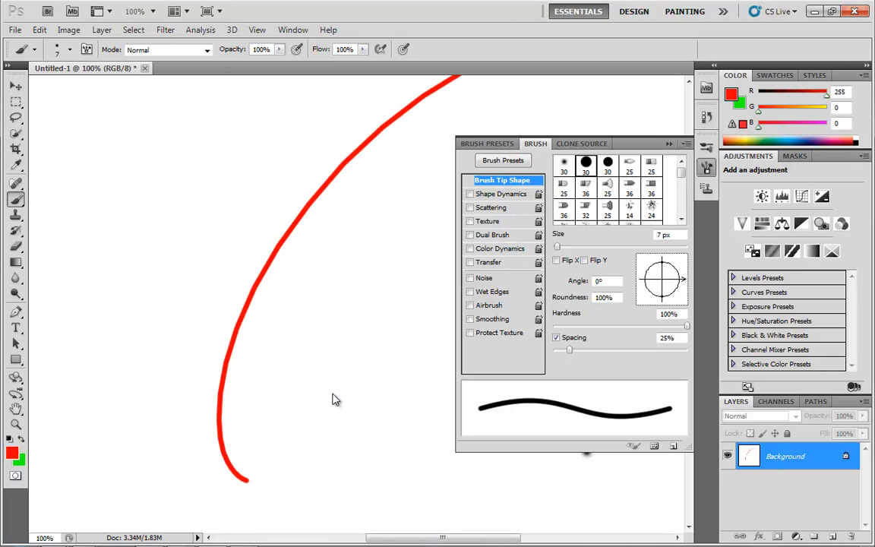
{"action": "key", "text": "ctrl+z"}
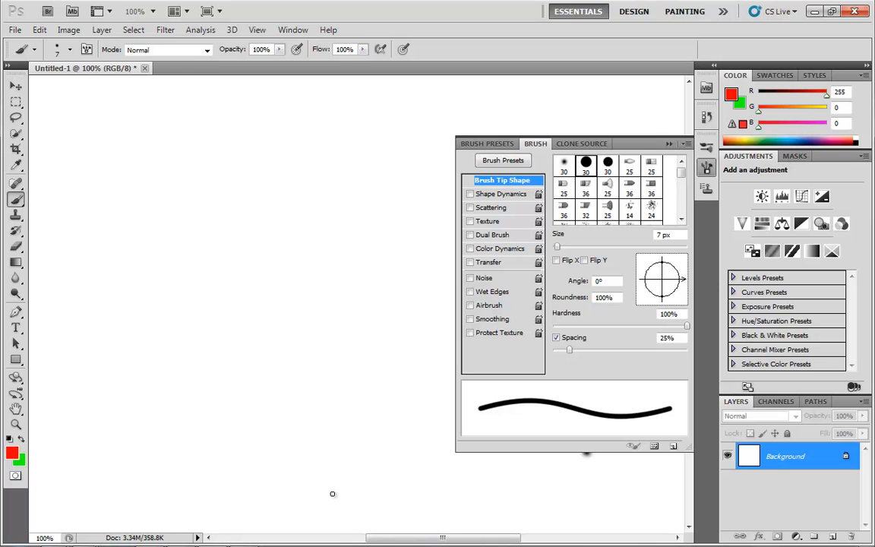
{"action": "left_click_drag", "start_coordinate": [337, 497], "coordinate": [447, 175]}
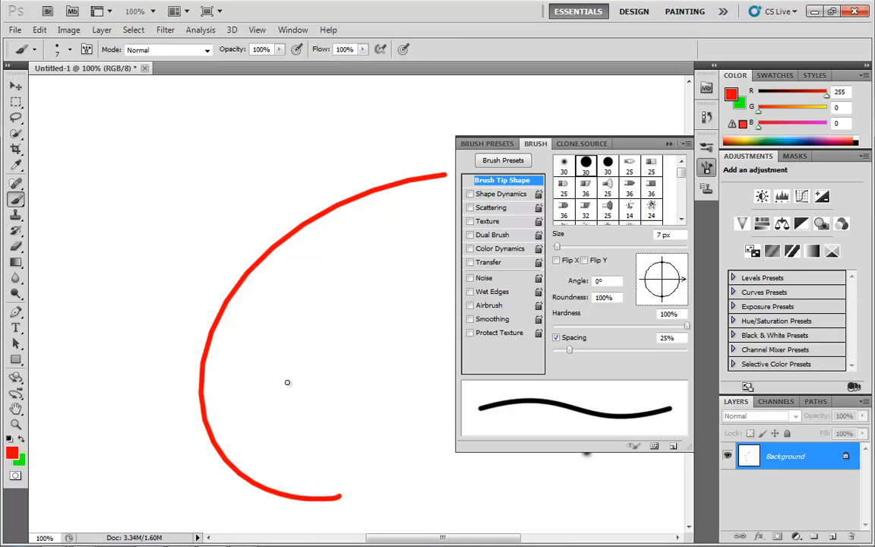
Reset the colors to default black and white, and draw small 3 px arrows pointing at the angular corners along the red curve's outer side.
{"action": "key", "text": "d"}
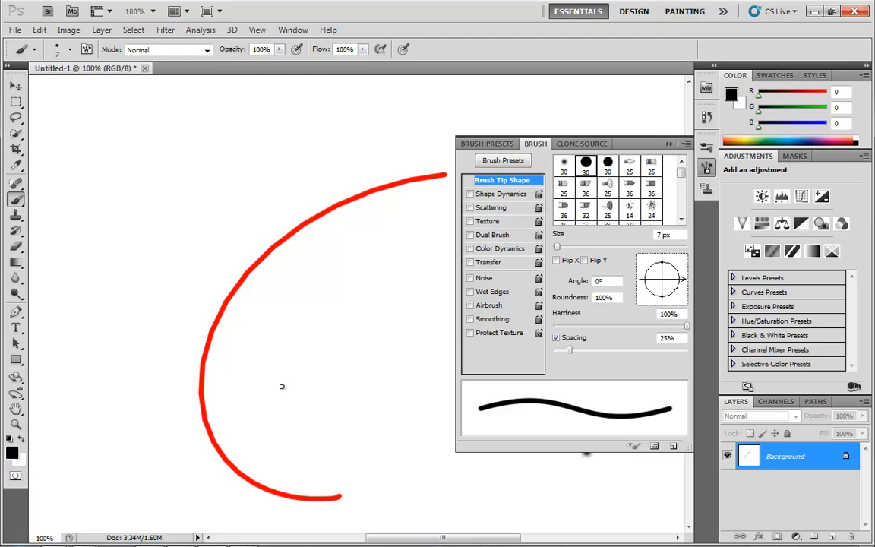
{"action": "key", "text": "bracketleft"}
{"action": "key", "text": "bracketleft"}
{"action": "key", "text": "bracketleft"}
{"action": "key", "text": "bracketleft"}
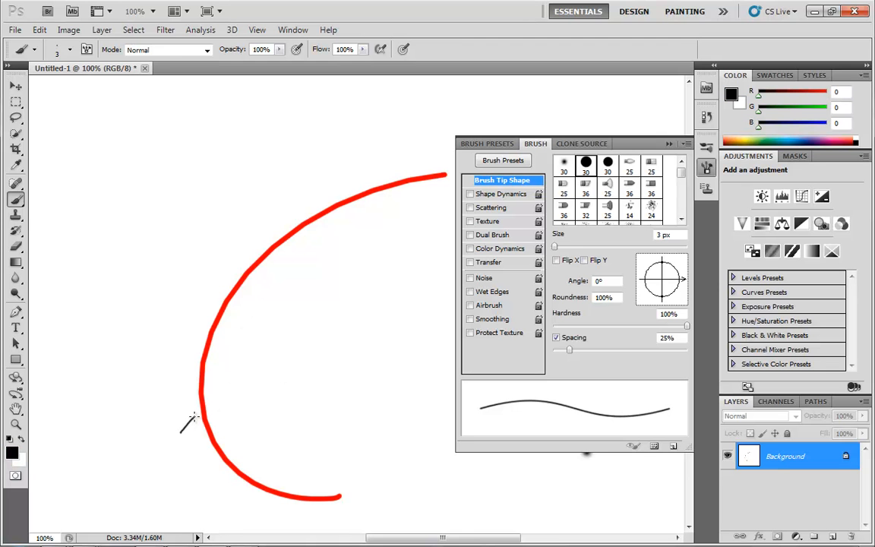
{"action": "mouse_move", "coordinate": [182, 436]}
{"action": "left_mouse_down"}
{"action": "mouse_move", "coordinate": [196, 393]}
{"action": "mouse_move", "coordinate": [188, 398]}
{"action": "left_mouse_up"}
{"action": "left_click_drag", "start_coordinate": [180, 363], "coordinate": [192, 368]}
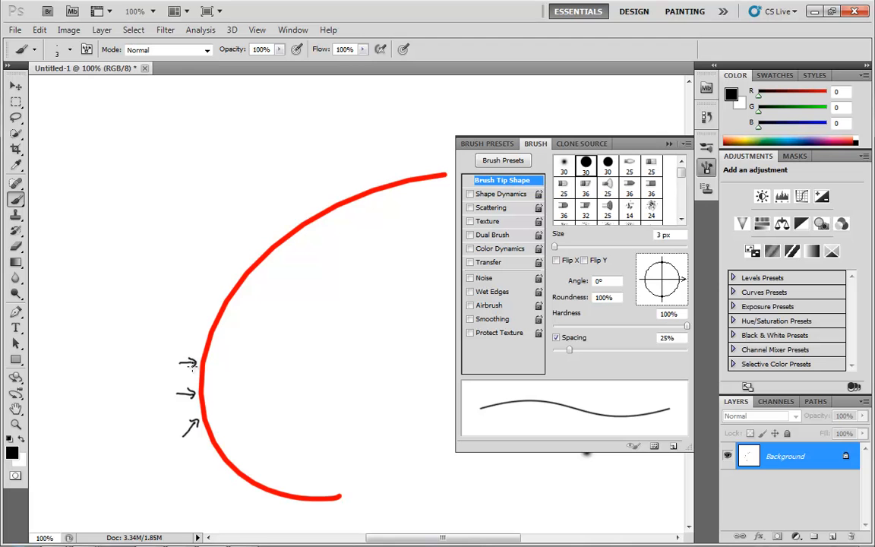
{"action": "left_click_drag", "start_coordinate": [191, 319], "coordinate": [204, 327]}
Restore the brush size to 7 px and set the foreground color to red with R 252, G 0, B 0.
{"action": "key", "text": "z"}
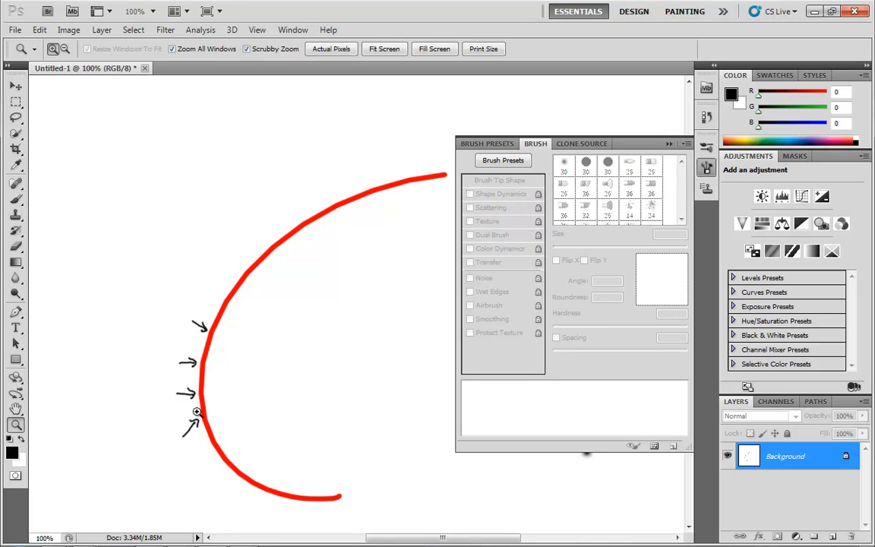
{"action": "left_click_drag", "start_coordinate": [205, 417], "coordinate": [274, 459]}
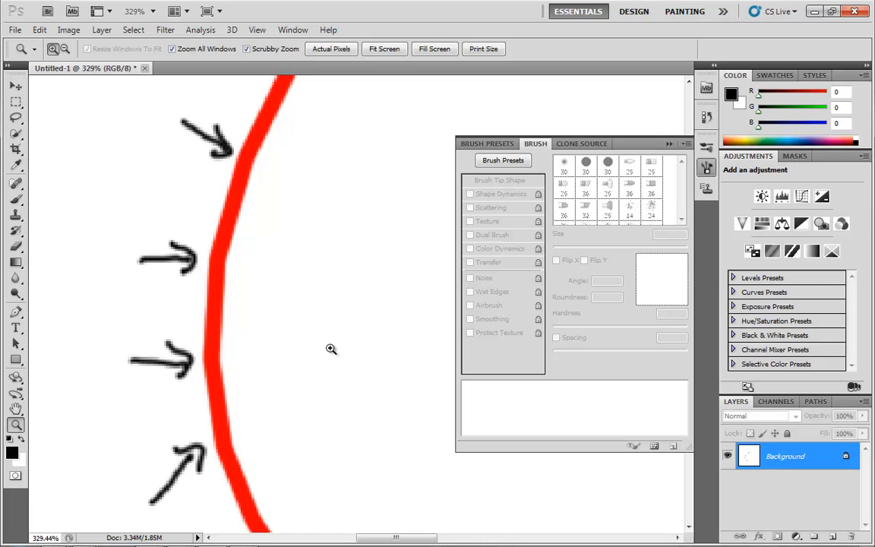
{"action": "left_click_drag", "start_coordinate": [332, 348], "coordinate": [288, 342]}
{"action": "key", "text": "ctrl+minus"}
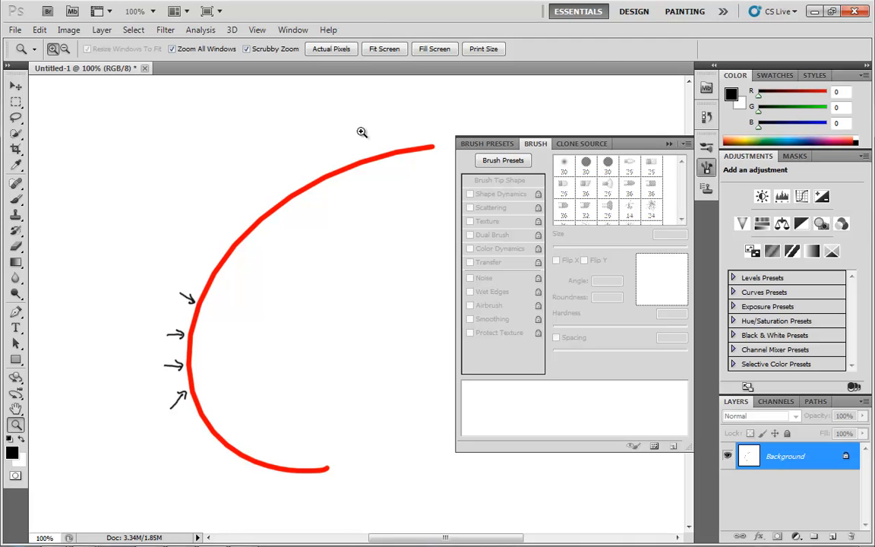
{"action": "key", "text": "b"}
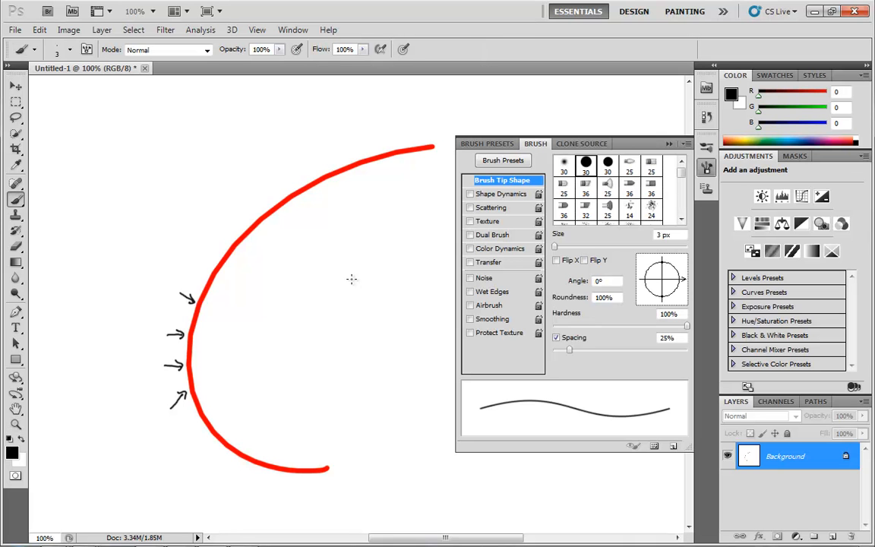
{"action": "key", "text": "bracketright"}
{"action": "key", "text": "bracketright"}
{"action": "key", "text": "bracketright"}
{"action": "key", "text": "bracketright"}
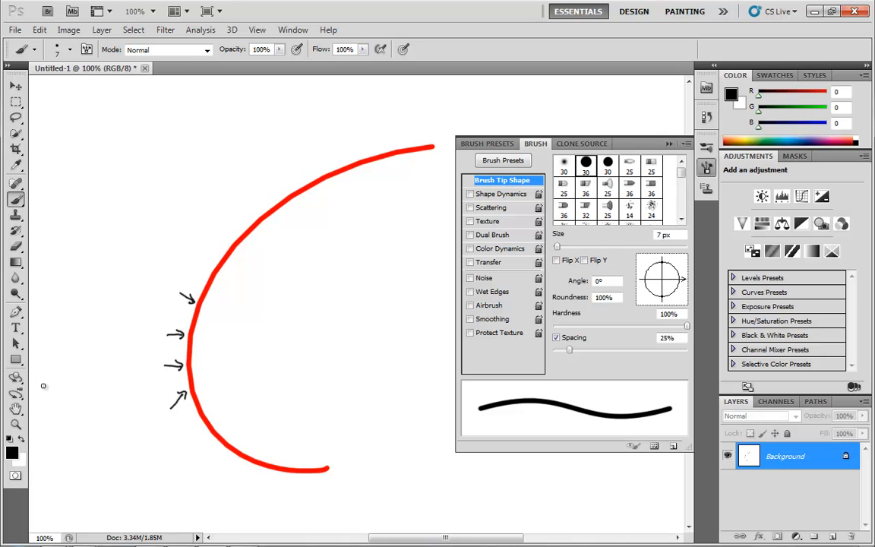
{"action": "left_click", "coordinate": [14, 456]}
{"action": "left_click_drag", "start_coordinate": [385, 171], "coordinate": [454, 108]}
{"action": "left_click", "coordinate": [581, 121]}
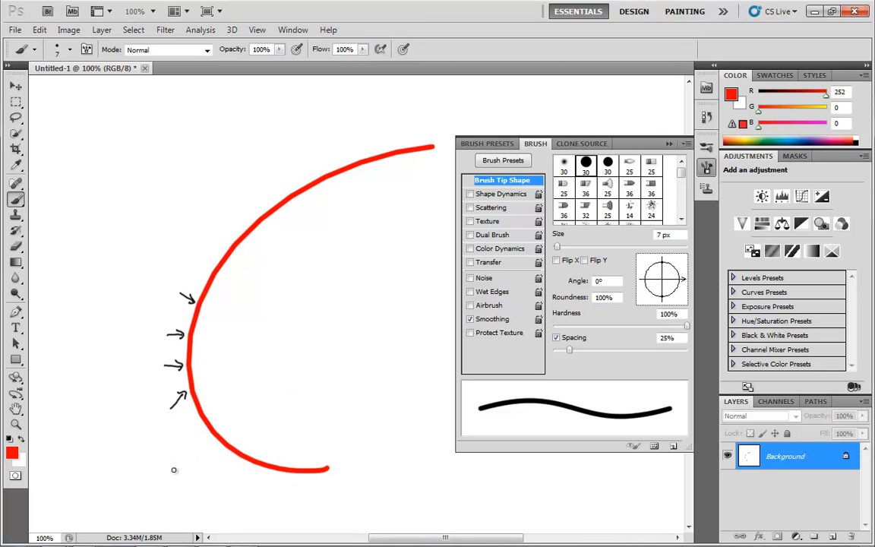
Paint four curved red strokes around the arrowed curve with Smoothing enabled, and turn Smoothing off.
{"action": "mouse_move", "coordinate": [179, 472]}
{"action": "left_mouse_down"}
{"action": "mouse_move", "coordinate": [142, 455]}
{"action": "mouse_move", "coordinate": [278, 110]}
{"action": "left_mouse_up"}
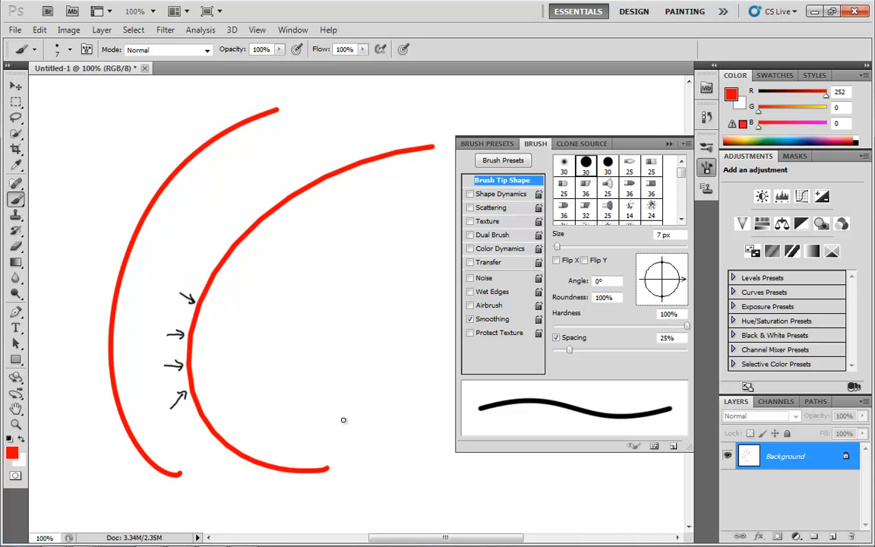
{"action": "left_click_drag", "start_coordinate": [346, 427], "coordinate": [451, 267]}
{"action": "left_click_drag", "start_coordinate": [390, 302], "coordinate": [454, 368]}
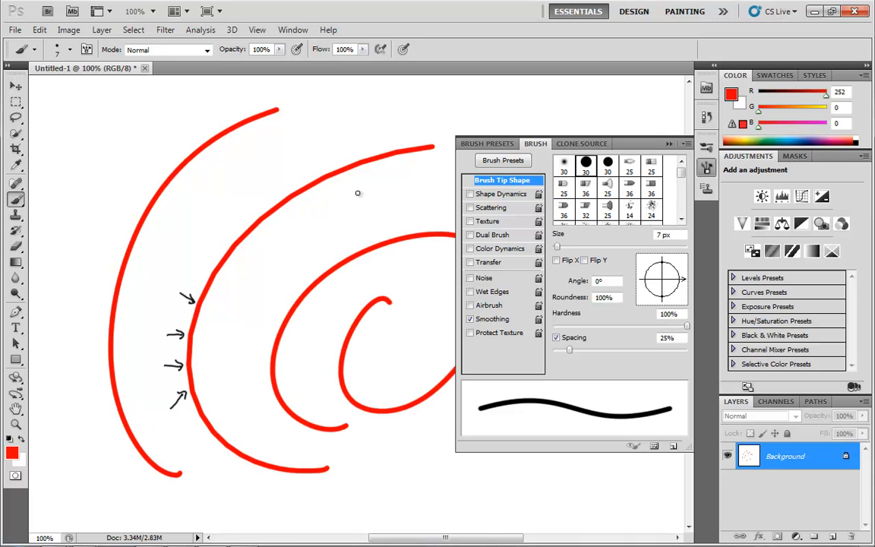
{"action": "left_click_drag", "start_coordinate": [358, 193], "coordinate": [338, 427]}
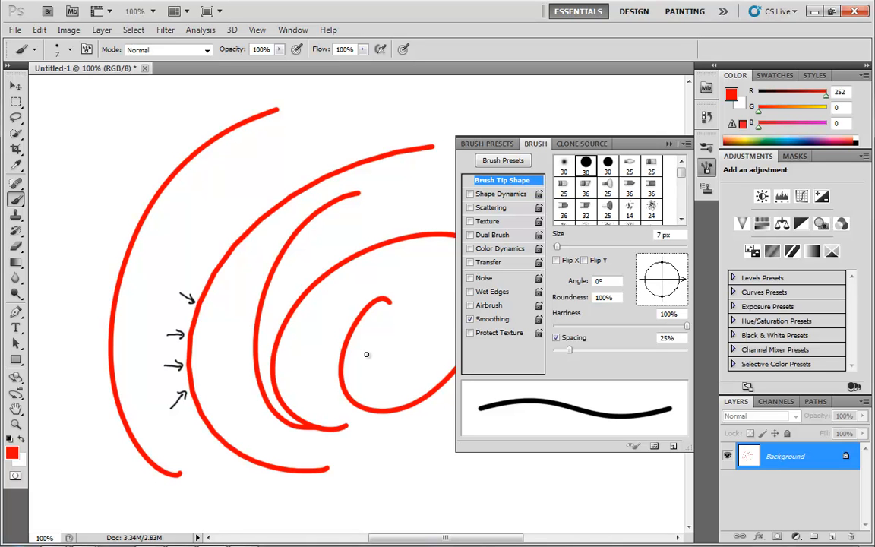
{"action": "left_click", "coordinate": [470, 319]}
{"action": "left_click", "coordinate": [483, 282]}
Browse the full list of brush presets and set the brush size to 26 px.
{"action": "left_click", "coordinate": [494, 146]}
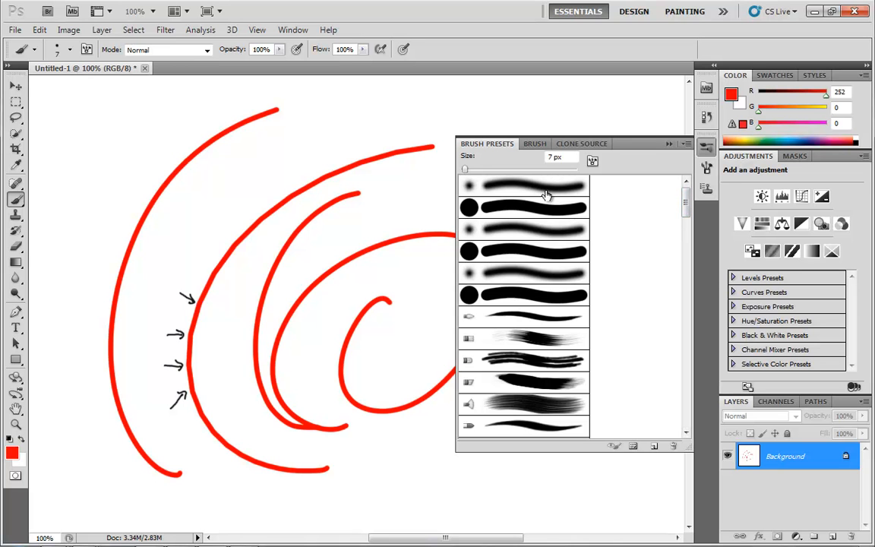
{"action": "left_click", "coordinate": [69, 49]}
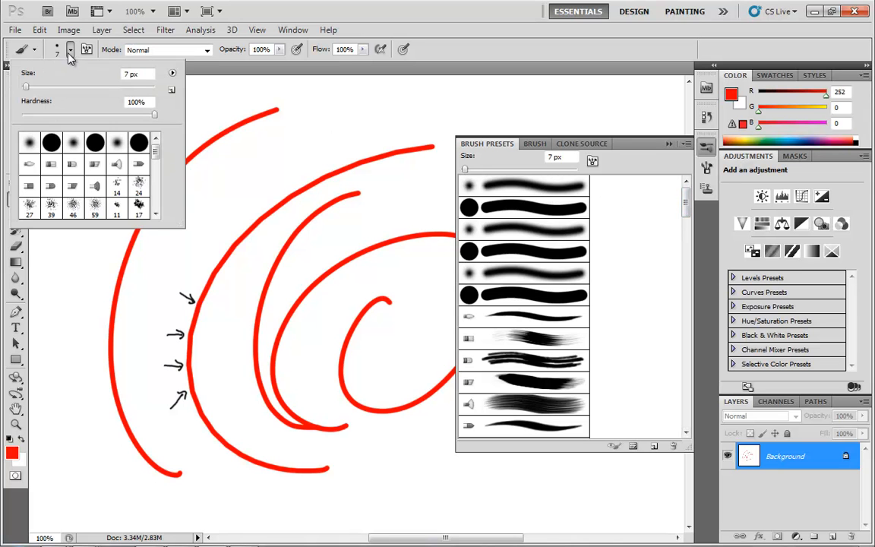
{"action": "left_click", "coordinate": [686, 210]}
{"action": "mouse_move", "coordinate": [686, 209]}
{"action": "left_mouse_down"}
{"action": "mouse_move", "coordinate": [685, 369]}
{"action": "mouse_move", "coordinate": [670, 410]}
{"action": "left_mouse_up"}
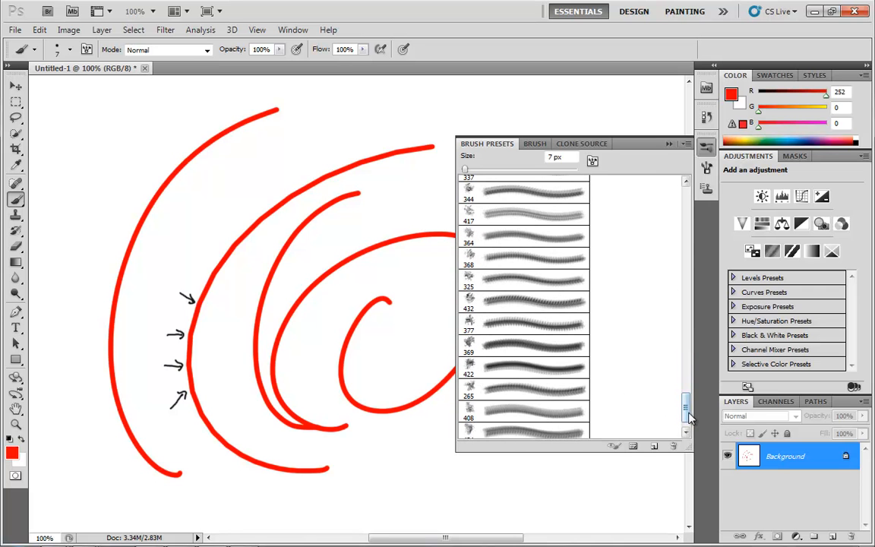
{"action": "mouse_move", "coordinate": [685, 407]}
{"action": "left_mouse_down"}
{"action": "mouse_move", "coordinate": [685, 293]}
{"action": "mouse_move", "coordinate": [660, 198]}
{"action": "left_mouse_up"}
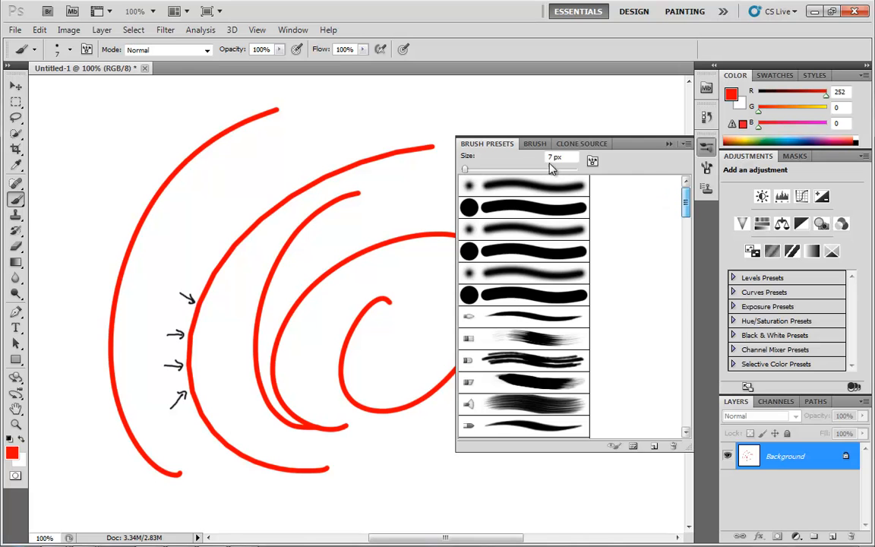
{"action": "mouse_move", "coordinate": [477, 170]}
{"action": "left_mouse_down"}
{"action": "mouse_move", "coordinate": [514, 174]}
{"action": "mouse_move", "coordinate": [476, 171]}
{"action": "left_mouse_up"}
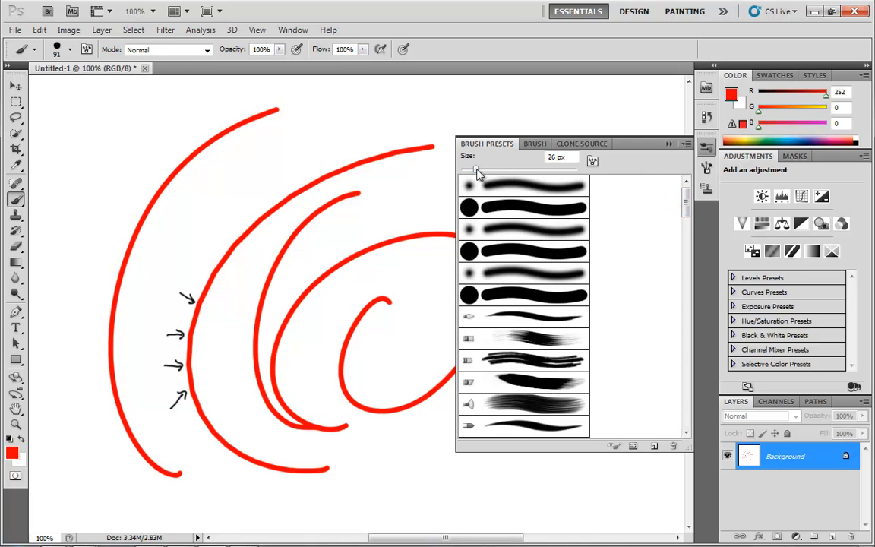
Try saving the 26 px hard round brush as a new preset named Hard Round 26 1.
{"action": "left_click", "coordinate": [592, 162]}
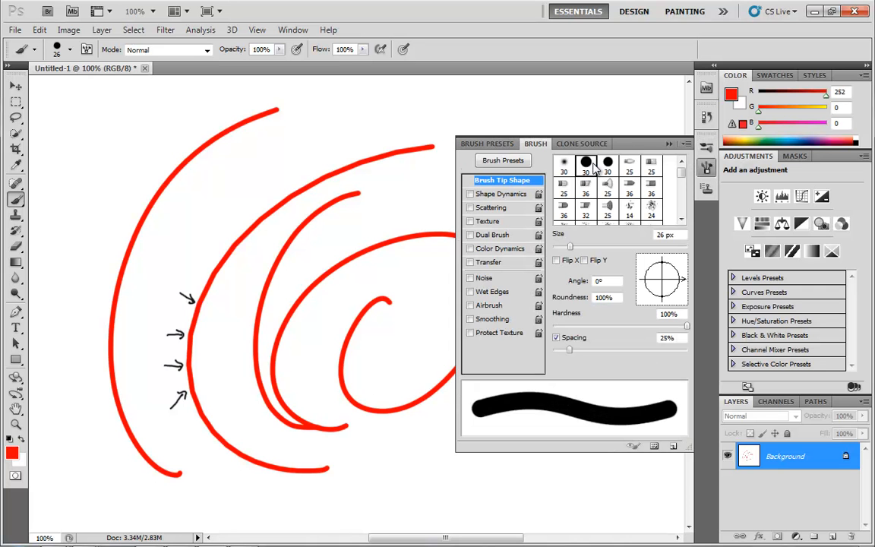
{"action": "left_click", "coordinate": [488, 144]}
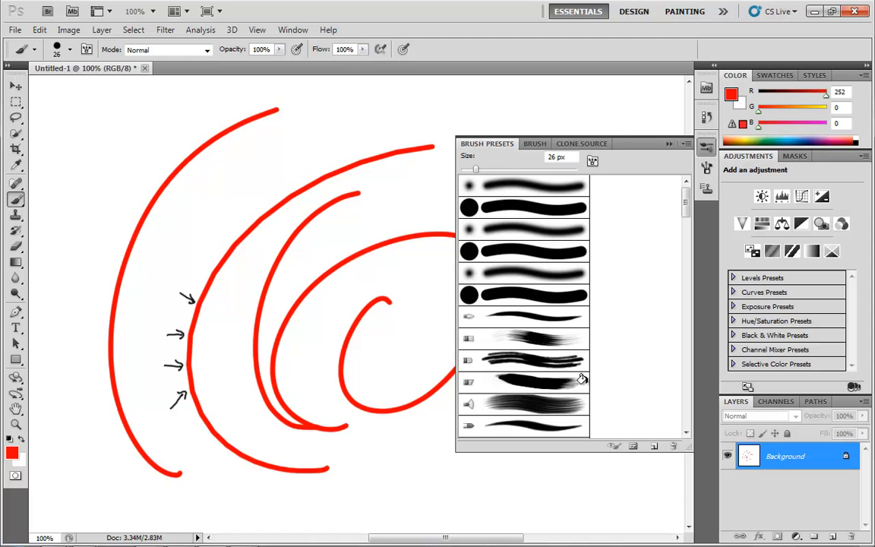
{"action": "left_click", "coordinate": [655, 448]}
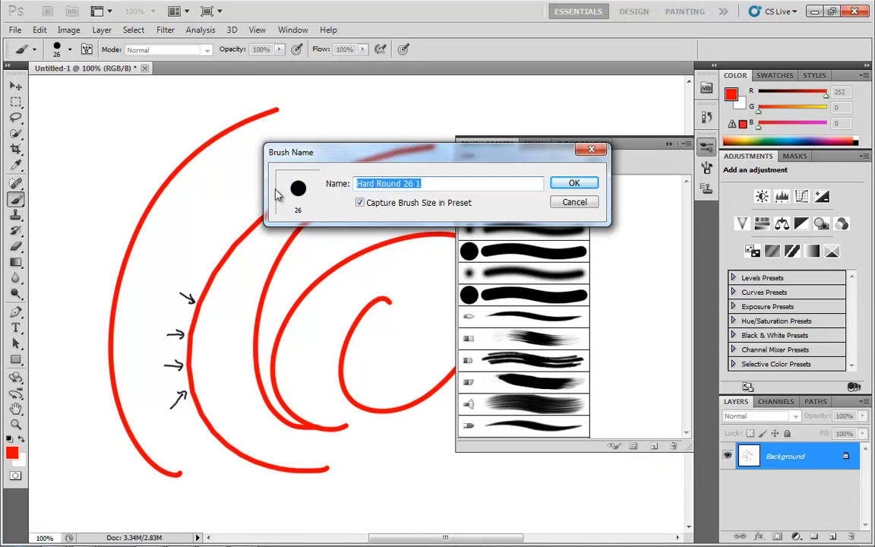
{"action": "left_click", "coordinate": [575, 184]}
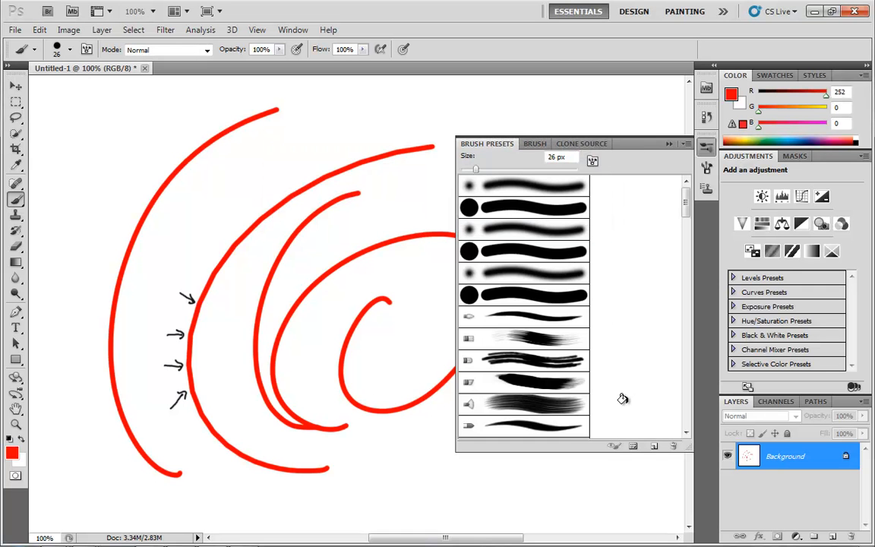
Open the Preset Manager for brushes and view the rename option for the Spatter 39 pixels brush without renaming it.
{"action": "left_click", "coordinate": [633, 448]}
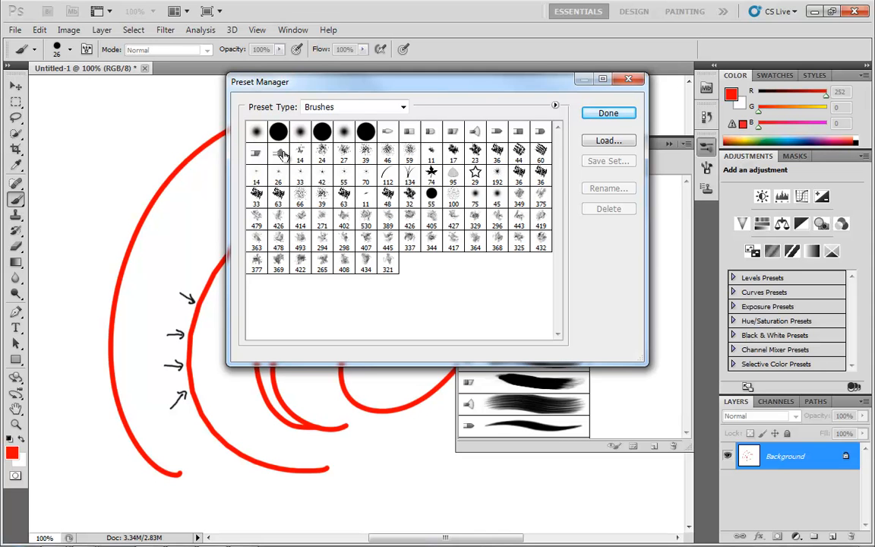
{"action": "left_click", "coordinate": [366, 154]}
{"action": "double_click", "coordinate": [366, 154]}
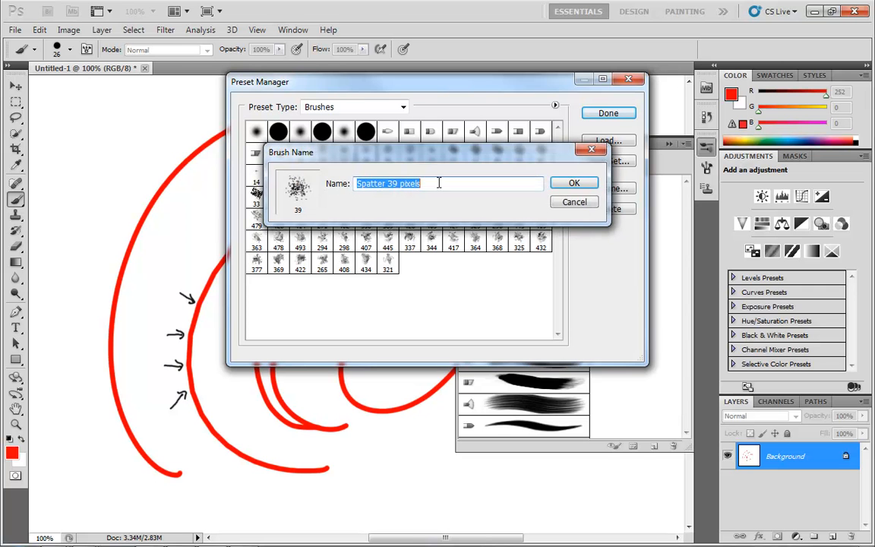
{"action": "left_click", "coordinate": [574, 201]}
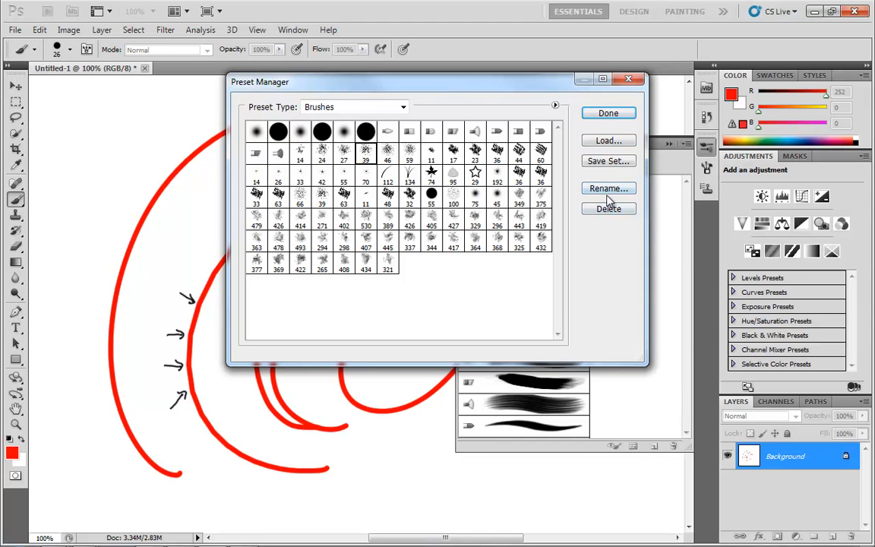
Review the Swatches and Tools preset types in the Preset Manager, and return to Brushes.
{"action": "left_click", "coordinate": [404, 108]}
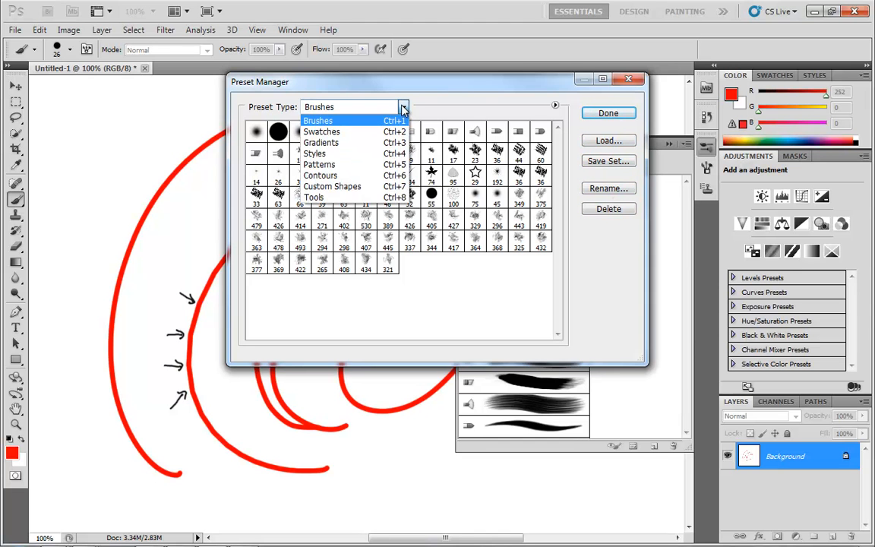
{"action": "left_click", "coordinate": [335, 135]}
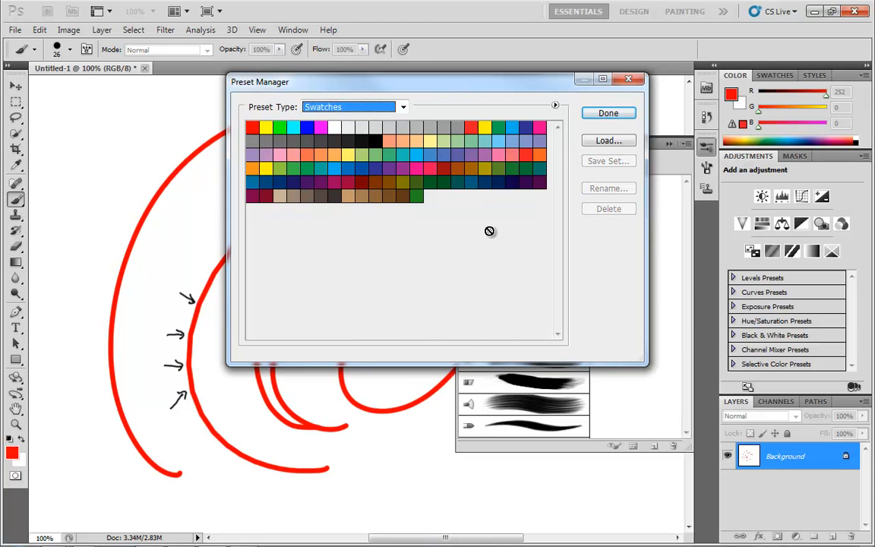
{"action": "left_click", "coordinate": [402, 109]}
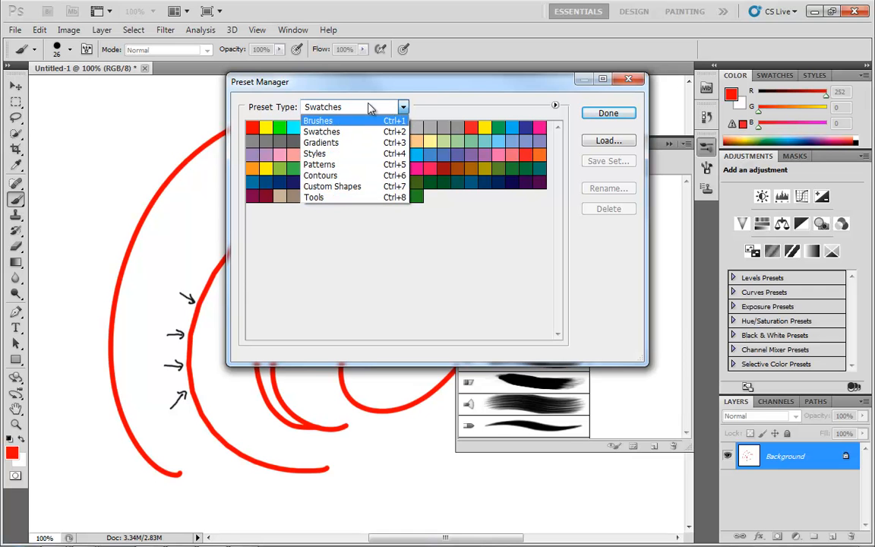
{"action": "left_click", "coordinate": [377, 198]}
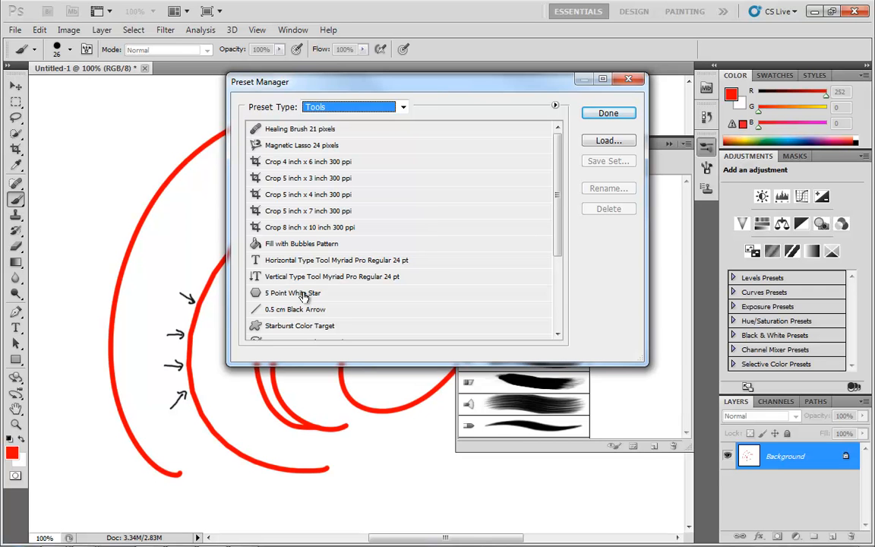
{"action": "mouse_move", "coordinate": [557, 195]}
{"action": "left_mouse_down"}
{"action": "mouse_move", "coordinate": [549, 289]}
{"action": "mouse_move", "coordinate": [543, 157]}
{"action": "left_mouse_up"}
{"action": "left_click", "coordinate": [404, 109]}
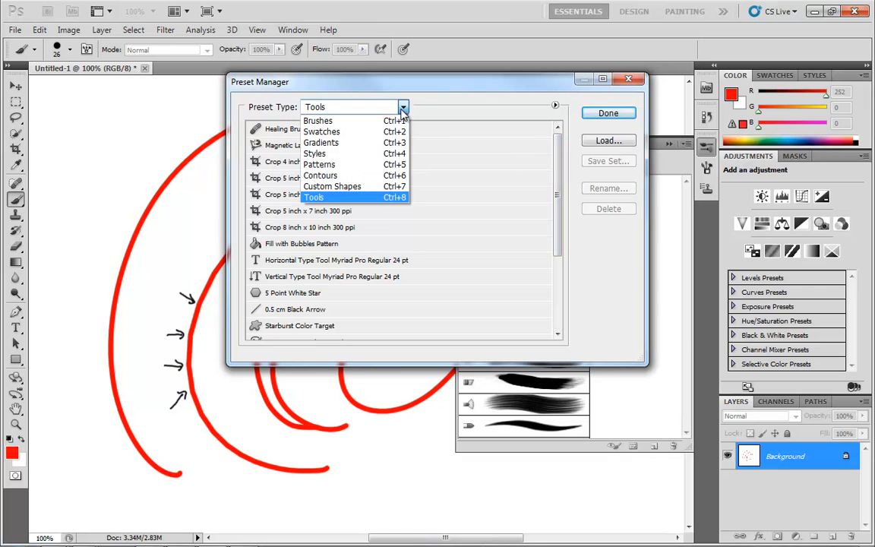
{"action": "left_click", "coordinate": [349, 121]}
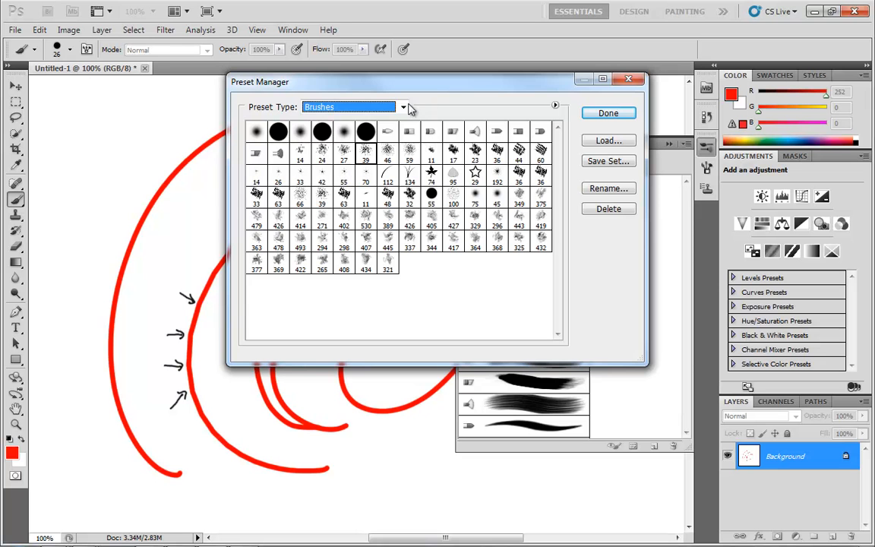
Delete the last dark green swatch from the Swatches presets, then close the Preset Manager and collapse the brush presets.
{"action": "left_click", "coordinate": [371, 107]}
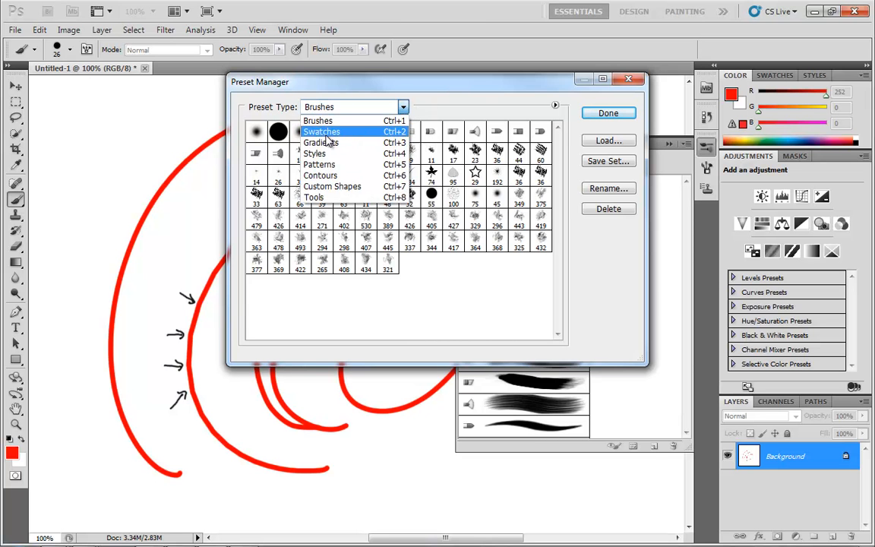
{"action": "left_click", "coordinate": [327, 132]}
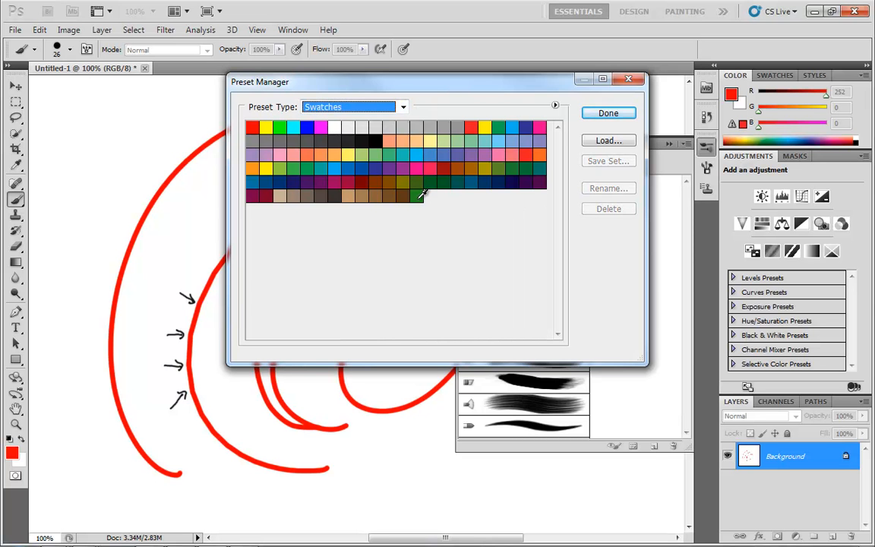
{"action": "left_click", "coordinate": [422, 194]}
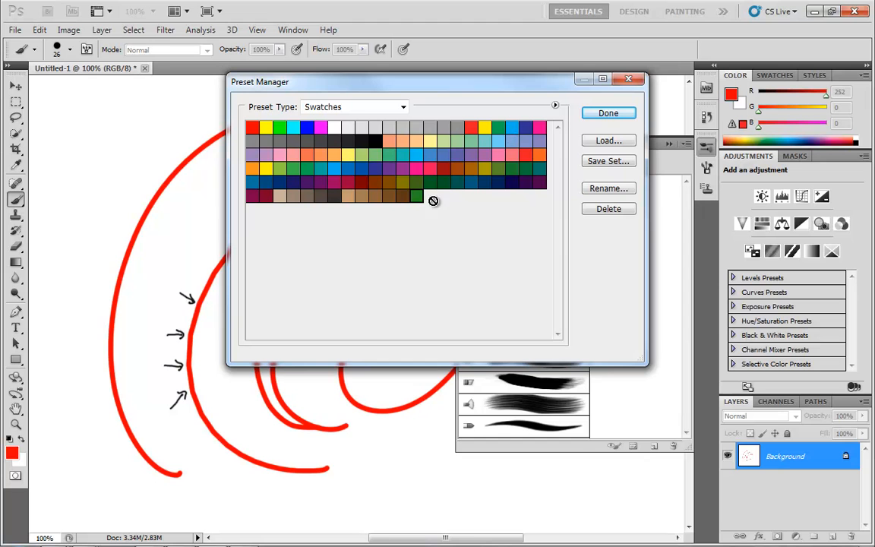
{"action": "left_click", "coordinate": [601, 210]}
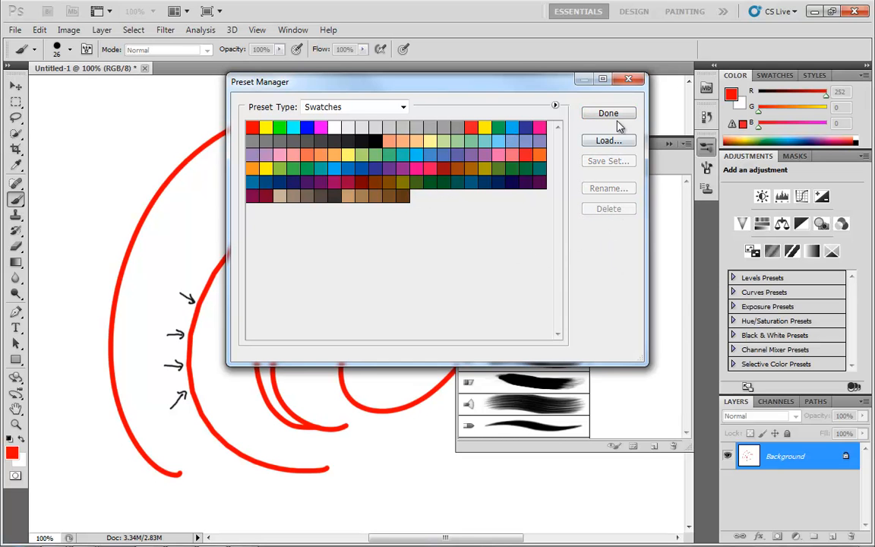
{"action": "left_click", "coordinate": [627, 79]}
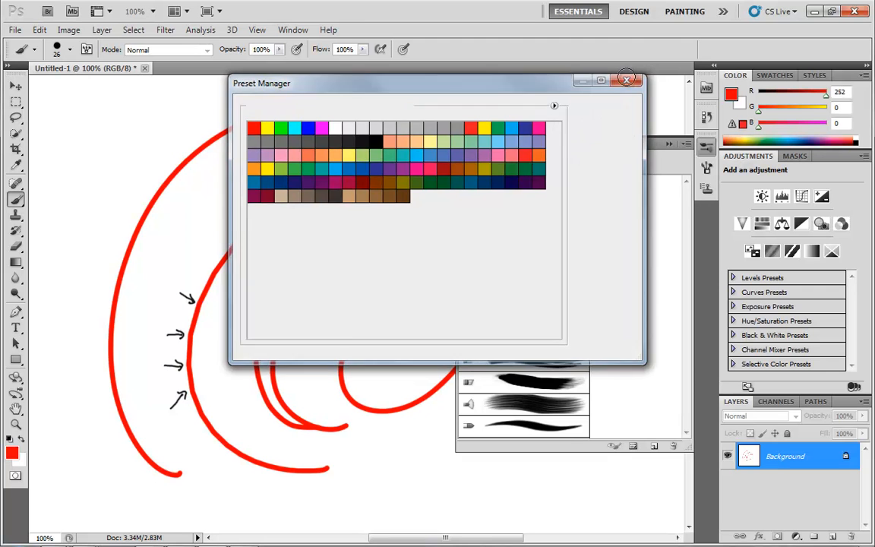
{"action": "left_click", "coordinate": [670, 144]}
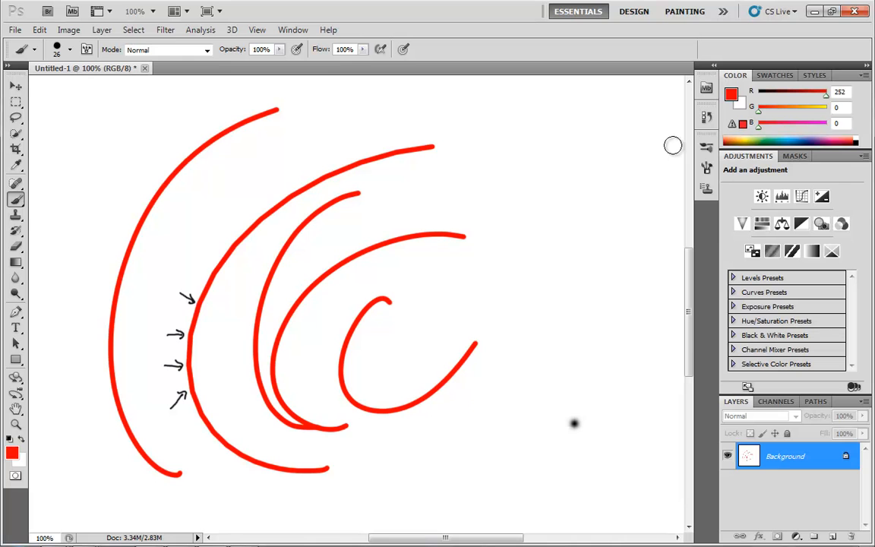